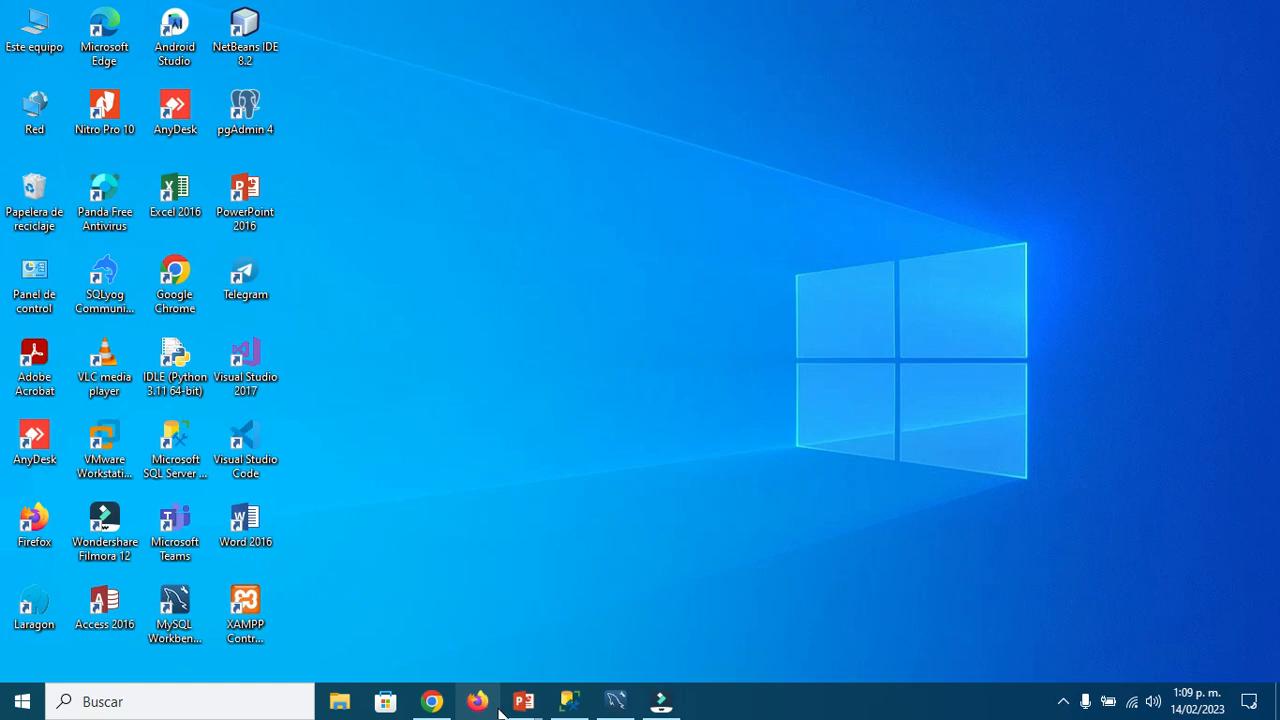
right_click(542, 447)
click(631, 158)
right_click(629, 161)
click(664, 220)
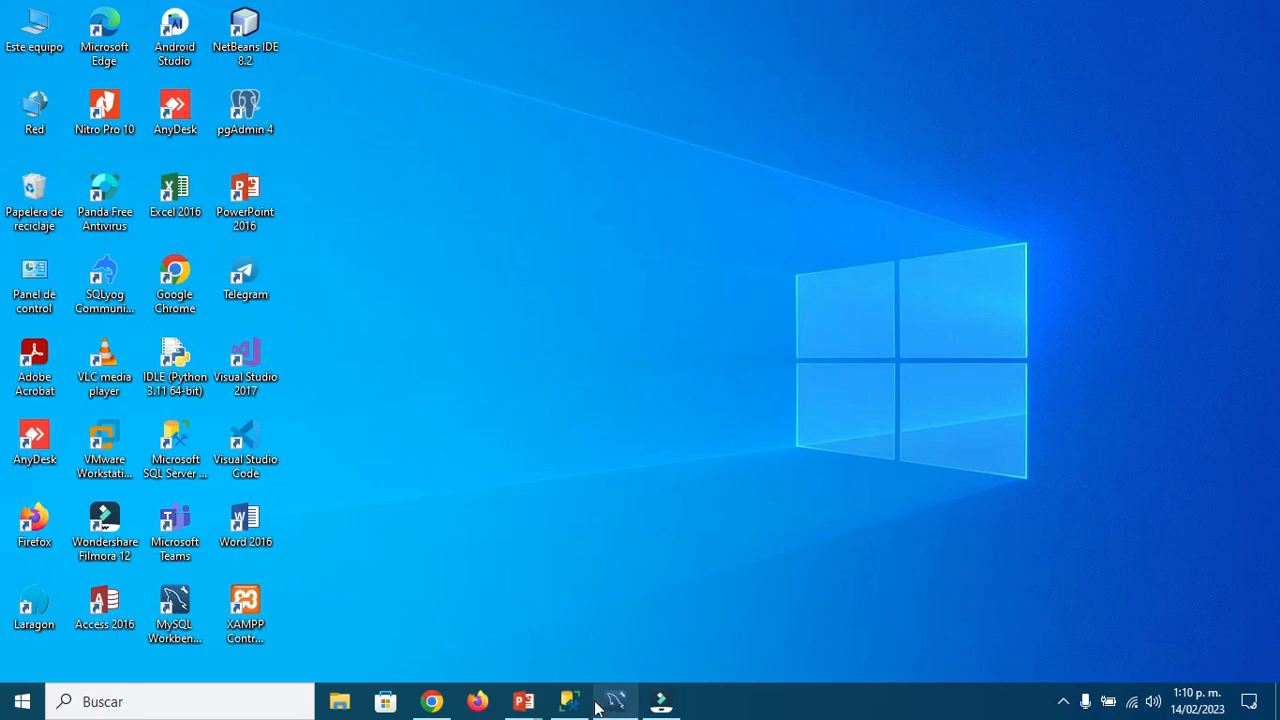
Step: Review the topic list and the logo picture in the Temas presentation in PowerPoint, and switch to MySQL Workbench
mouse_move(538, 707)
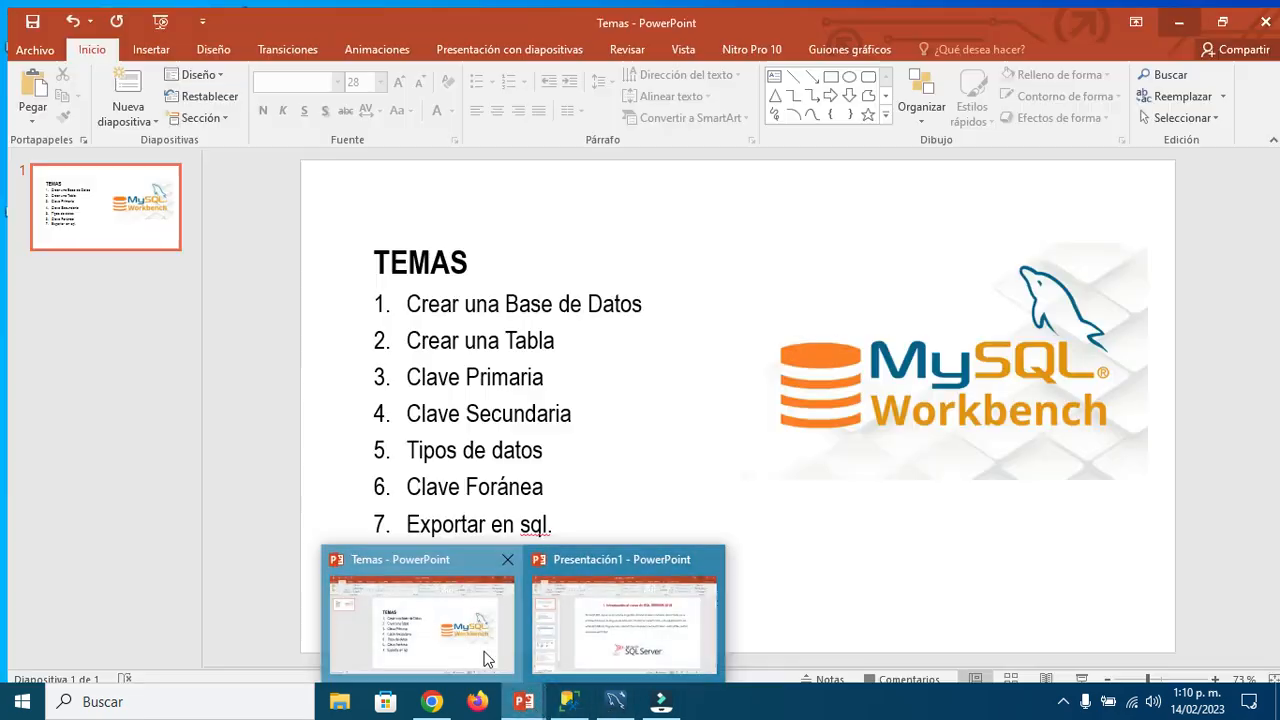
click(484, 650)
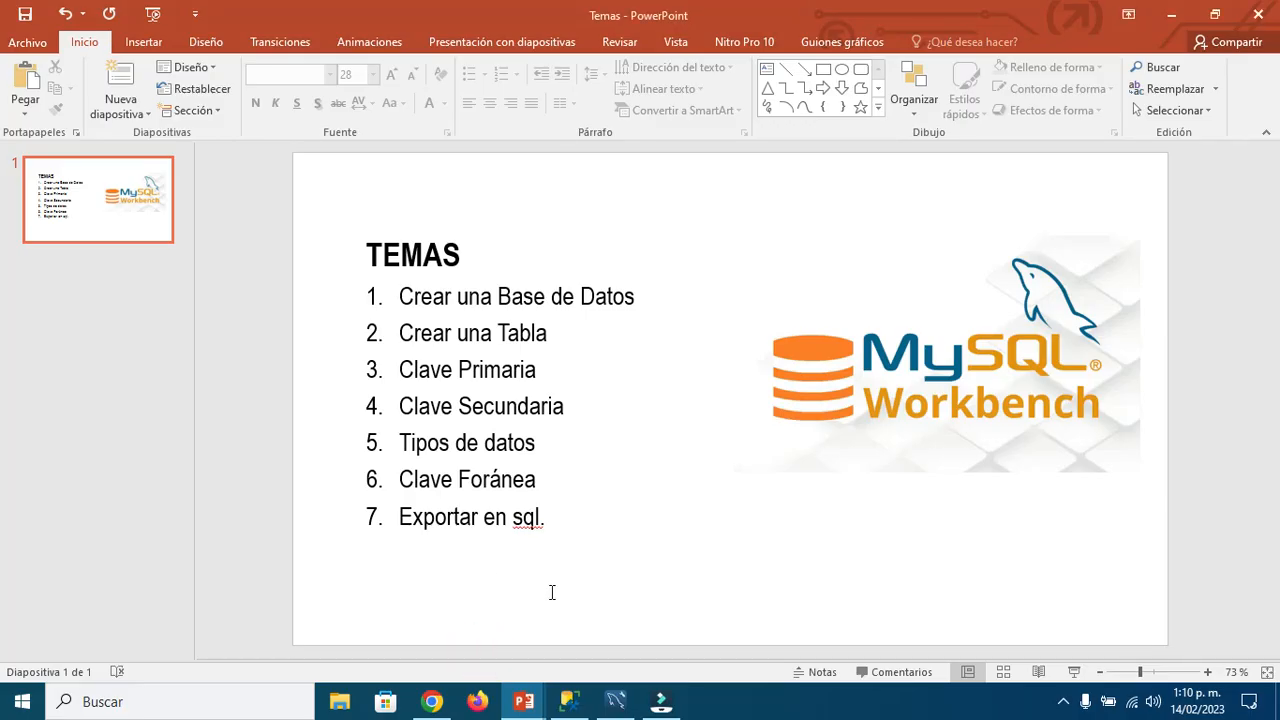
click(997, 376)
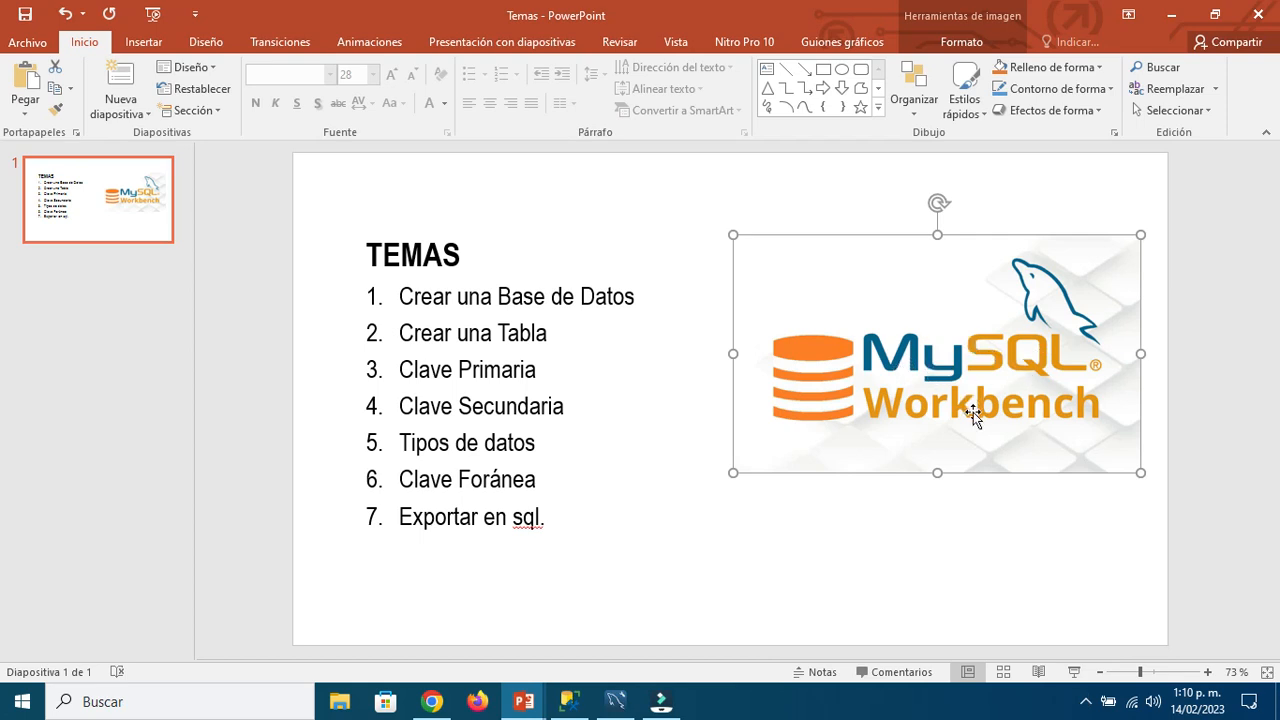
click(442, 237)
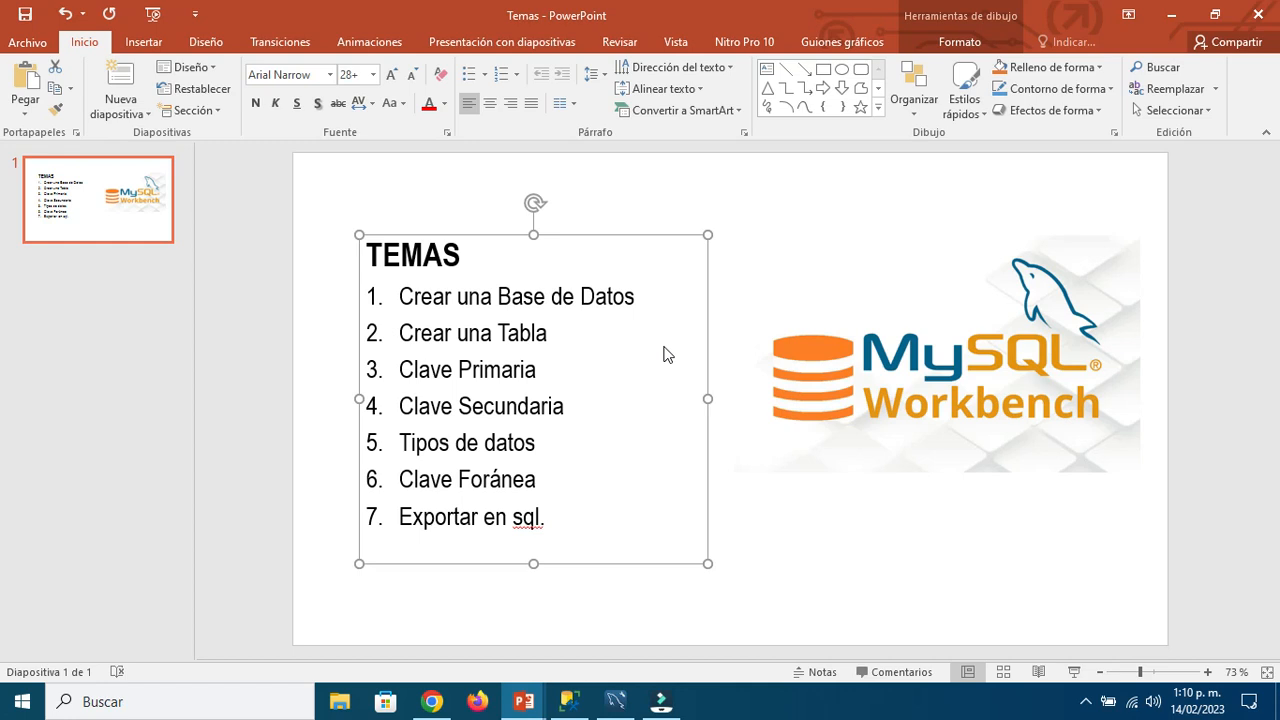
click(751, 234)
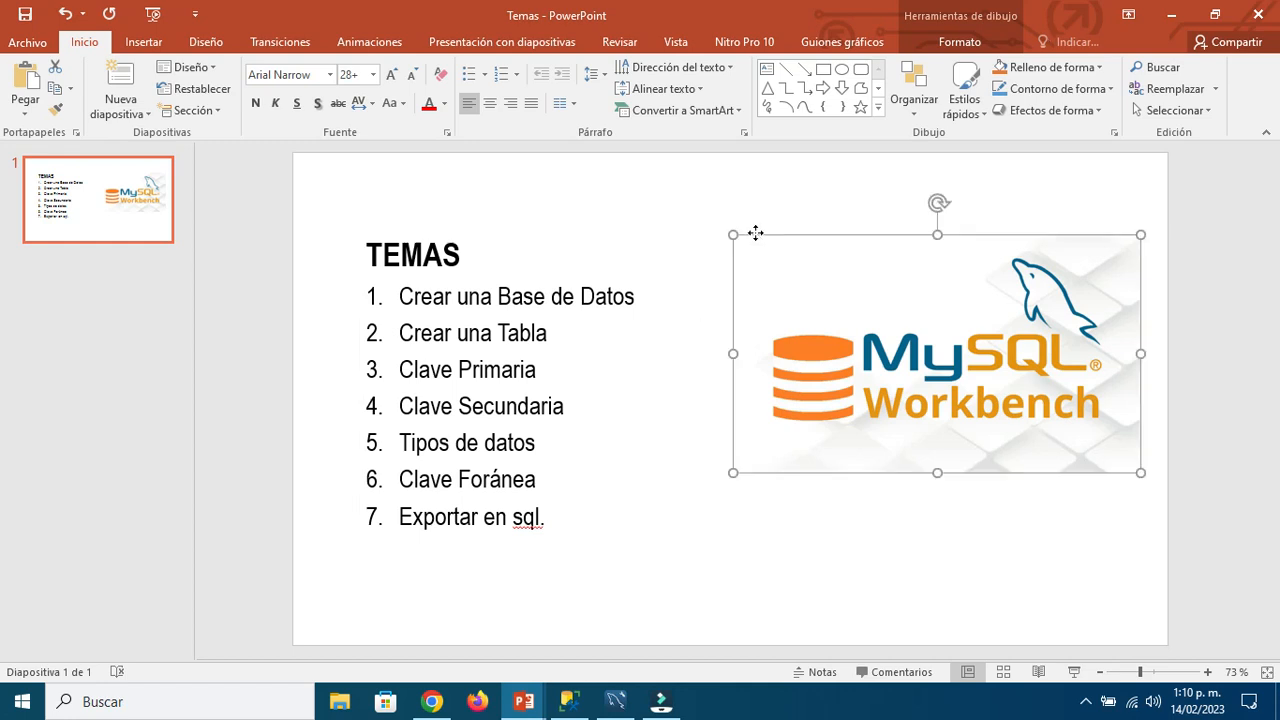
click(910, 178)
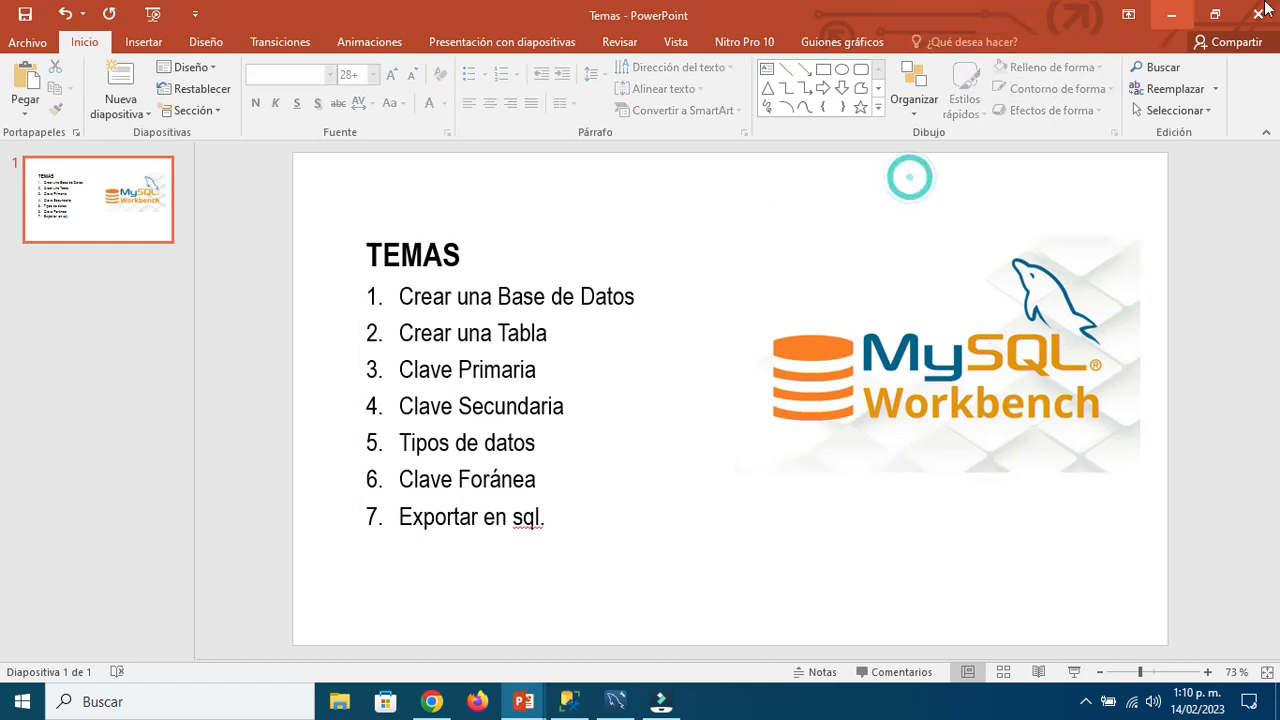
click(1176, 20)
right_click(587, 283)
click(648, 332)
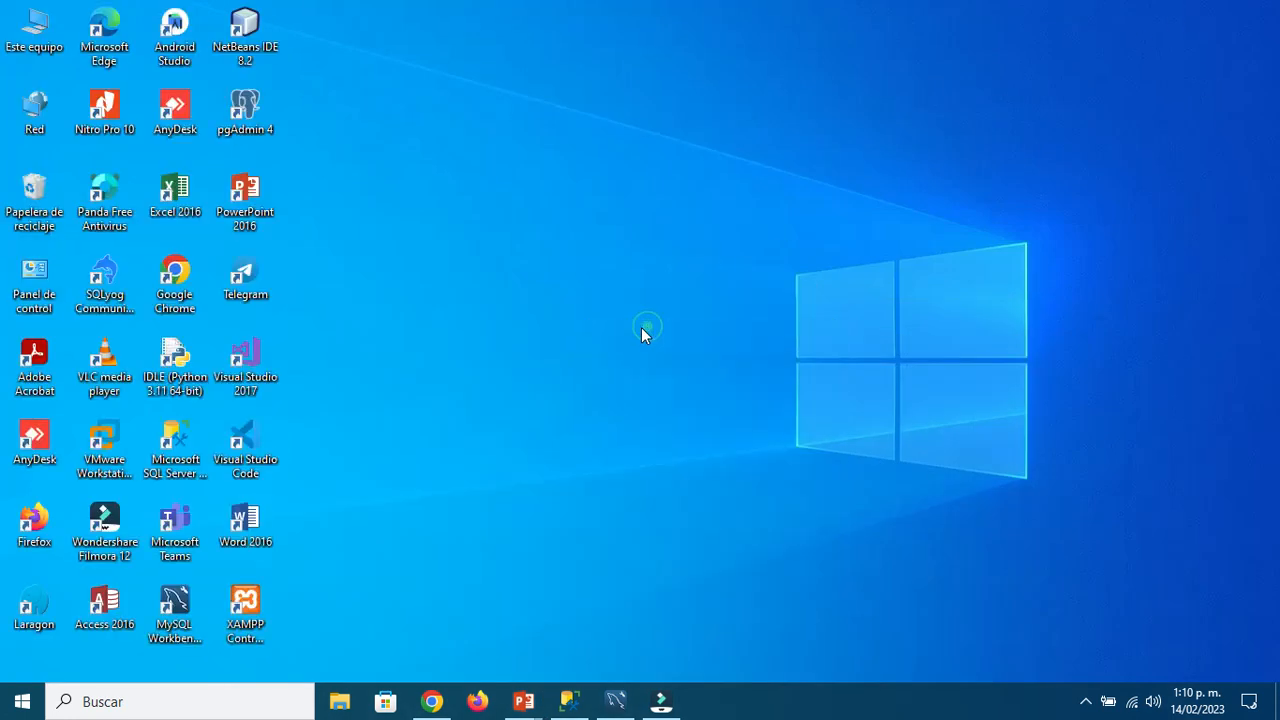
click(612, 704)
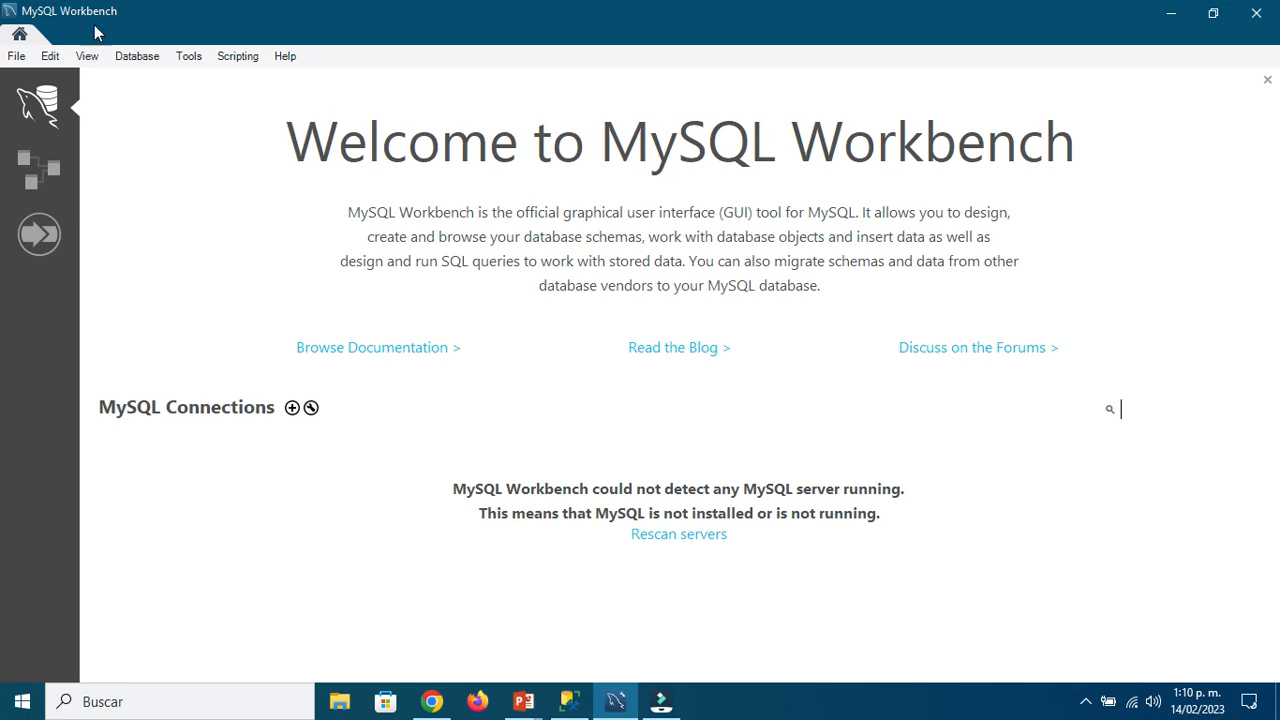
click(16, 57)
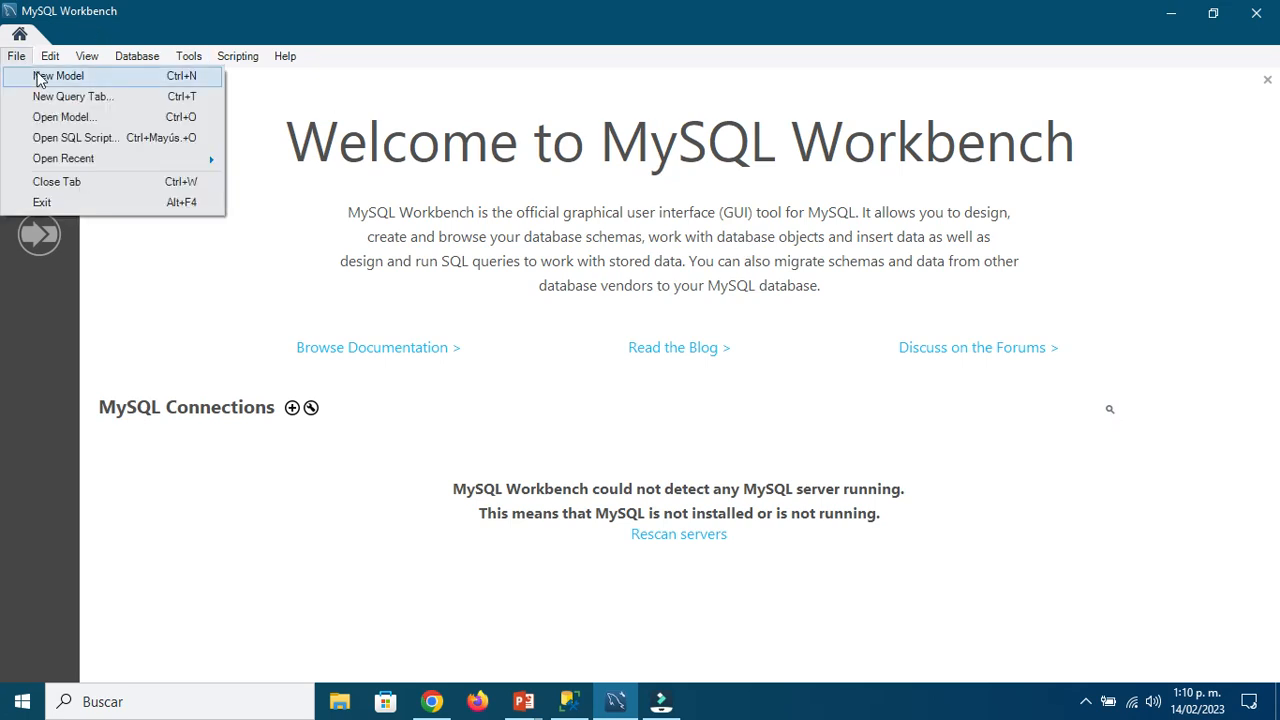
click(36, 74)
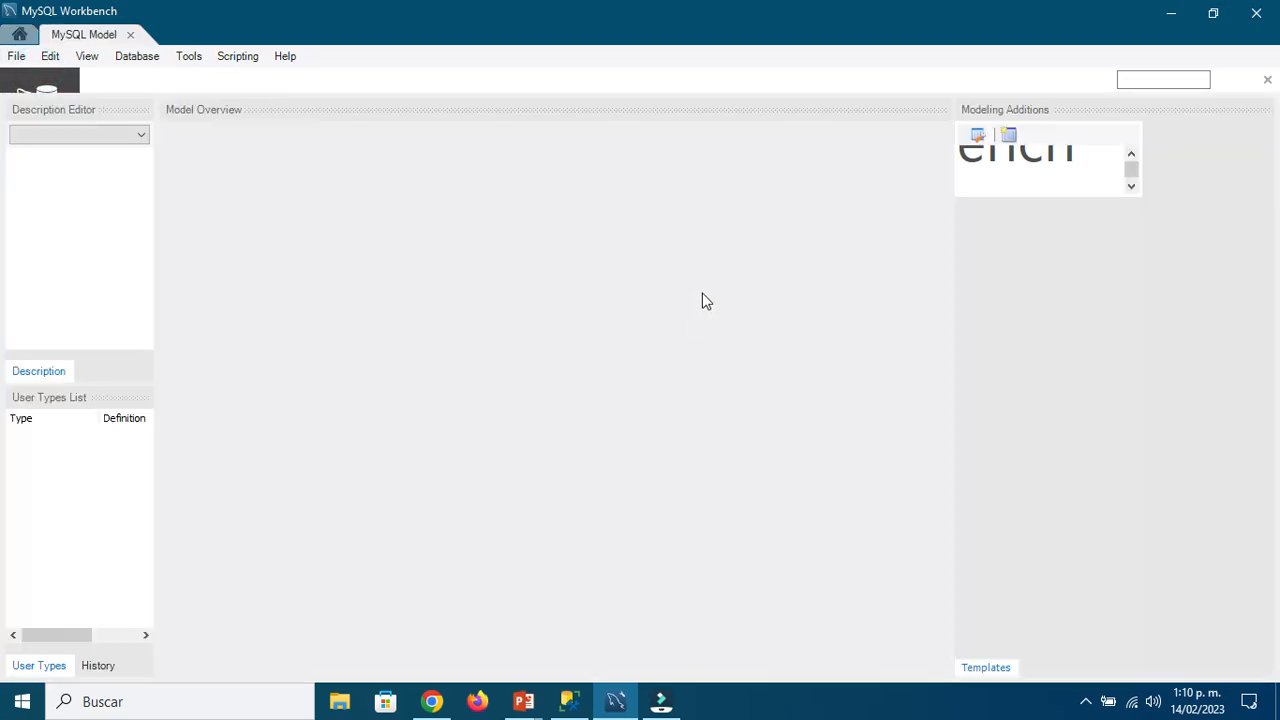
mouse_move(537, 705)
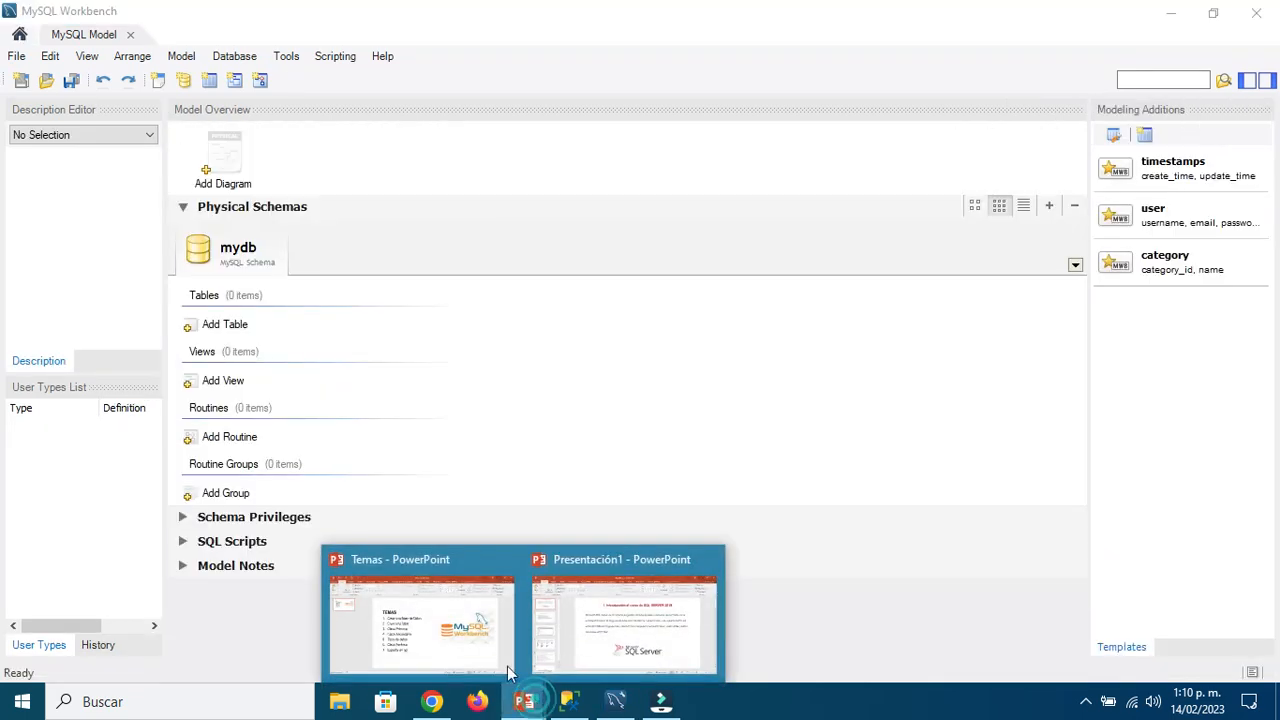
click(480, 640)
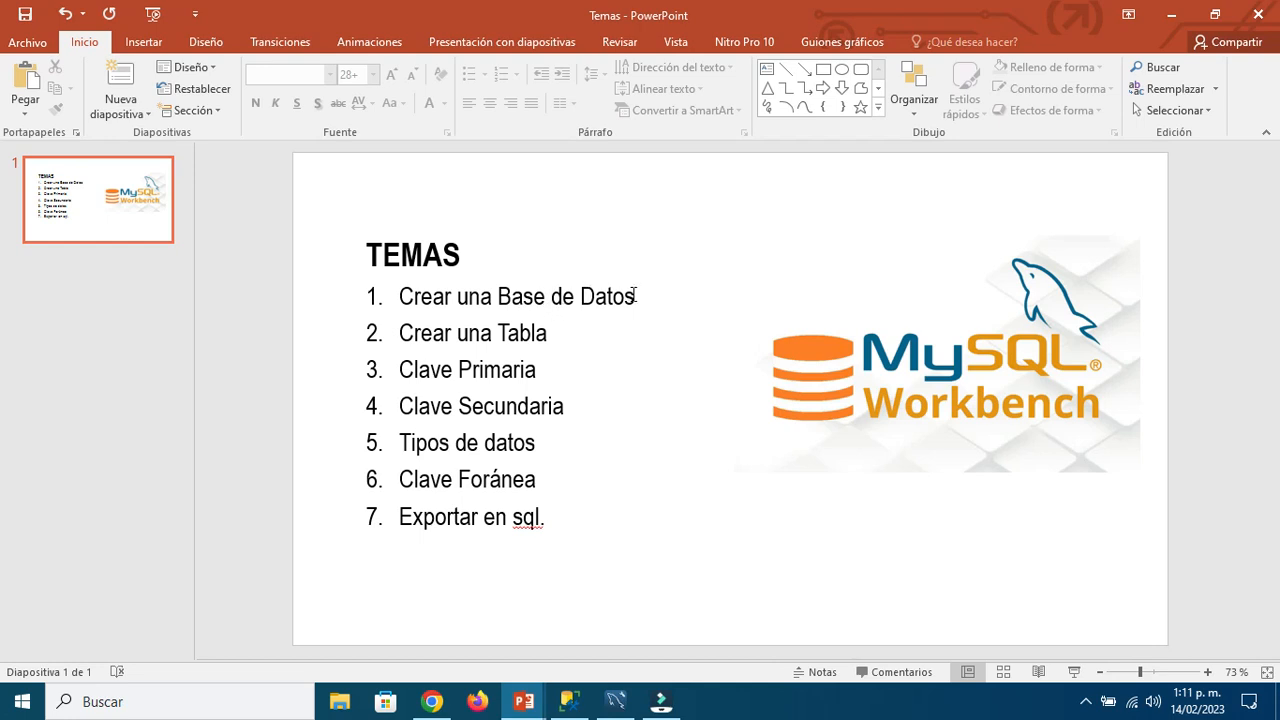
click(615, 701)
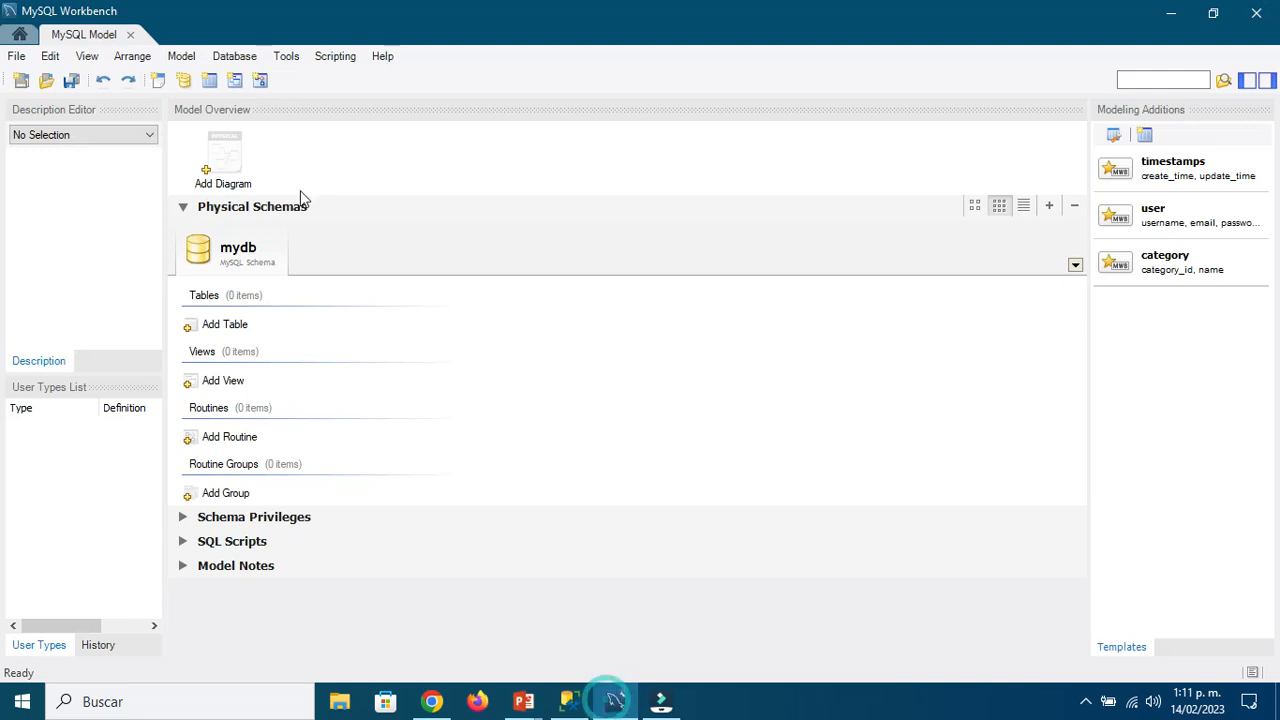
click(131, 35)
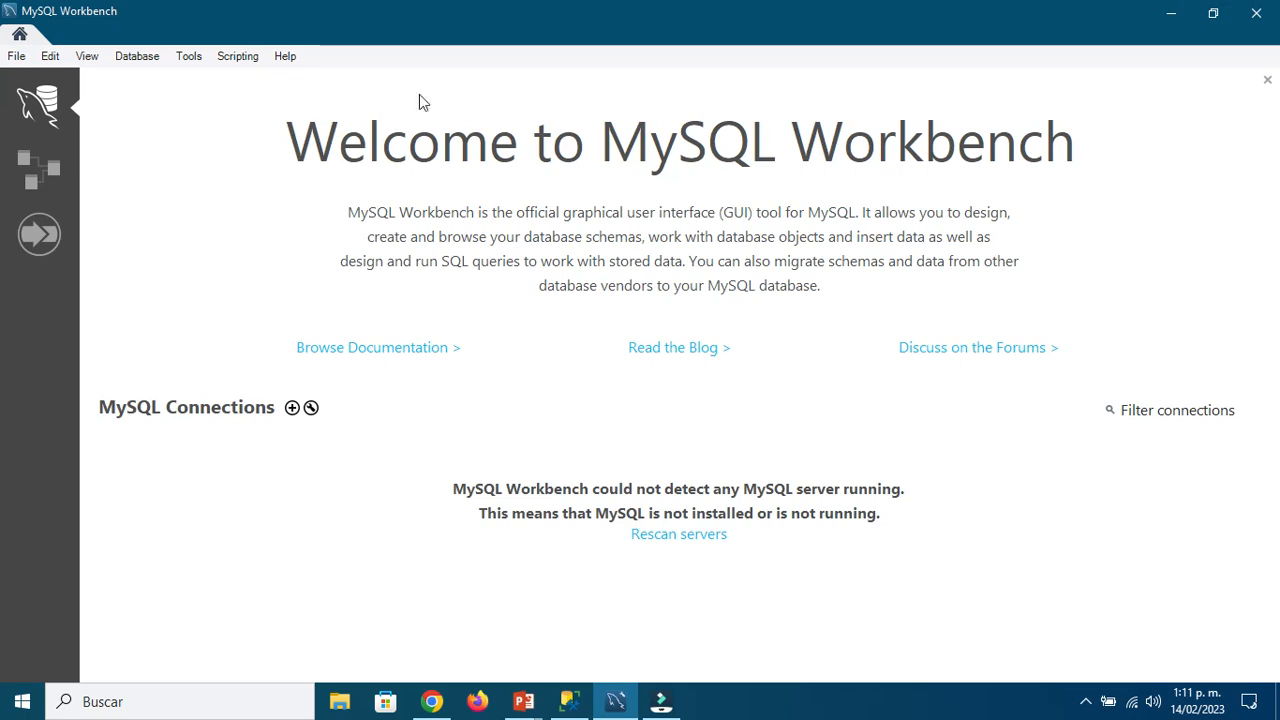
Step: Create a new model and rename its default mydb schema as BDEMPLEADO
click(16, 57)
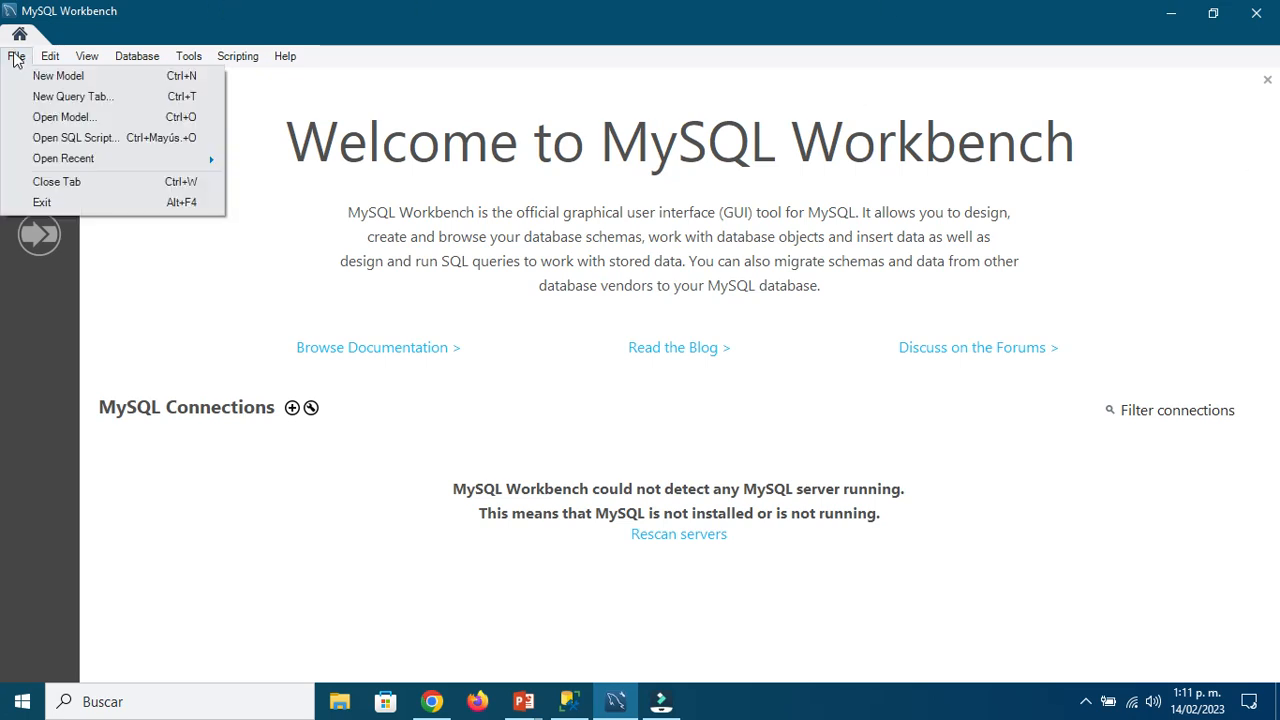
click(58, 77)
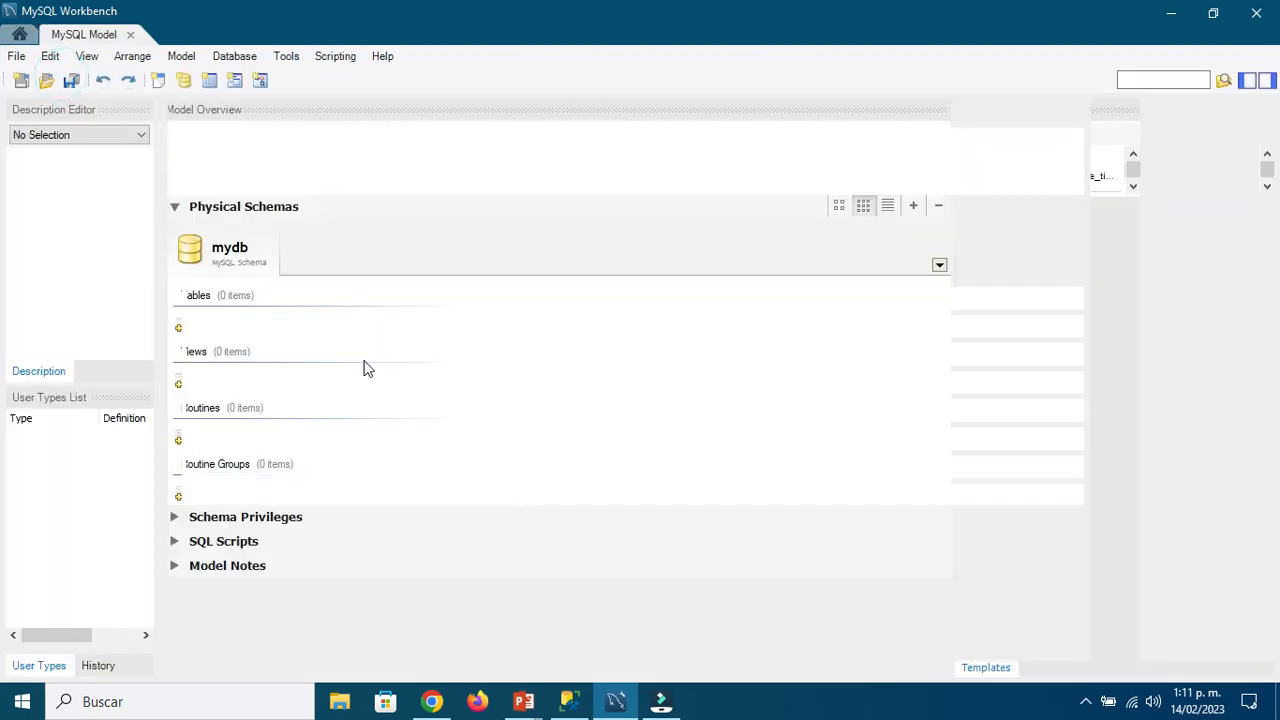
double_click(251, 251)
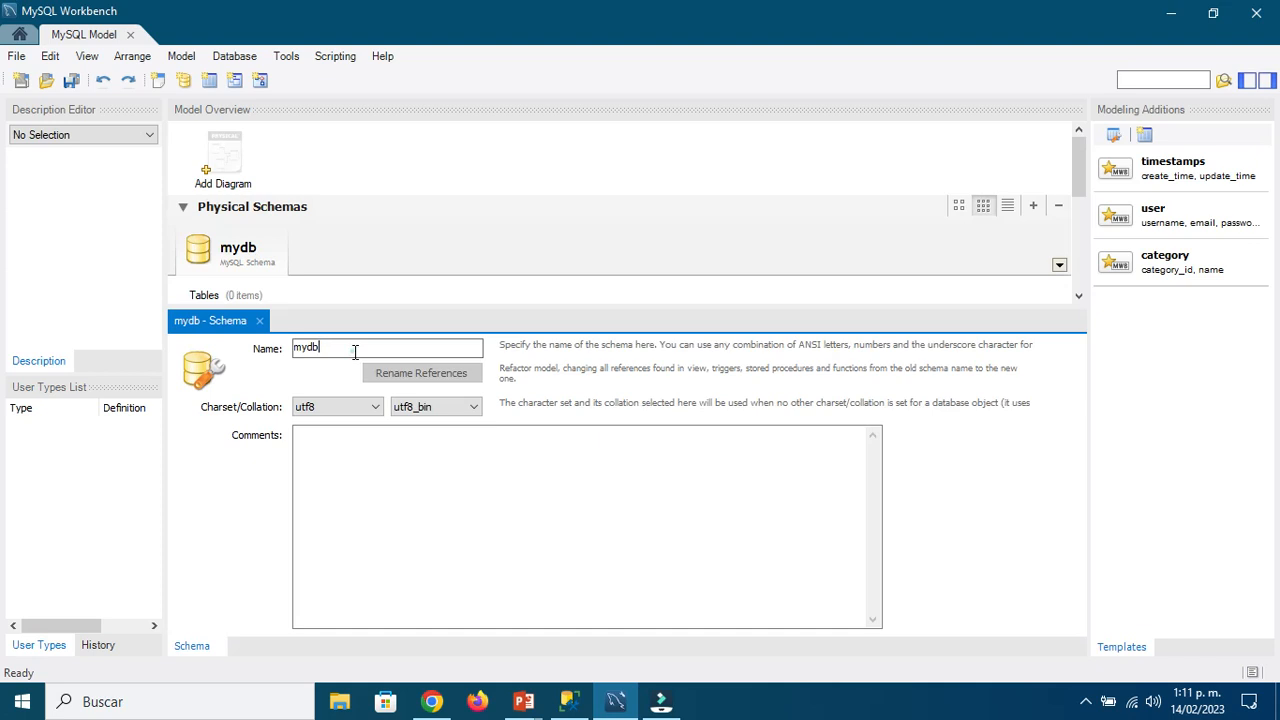
double_click(366, 346)
text(BD)
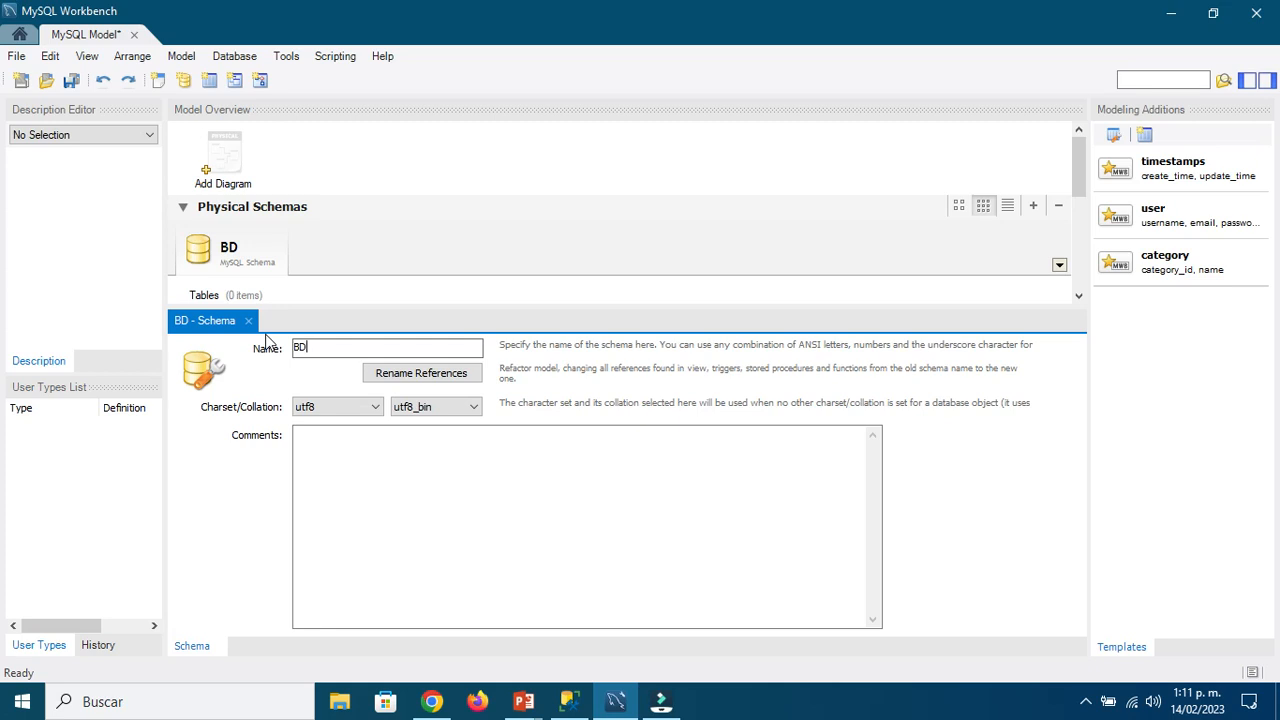
text(EMPLEADO)
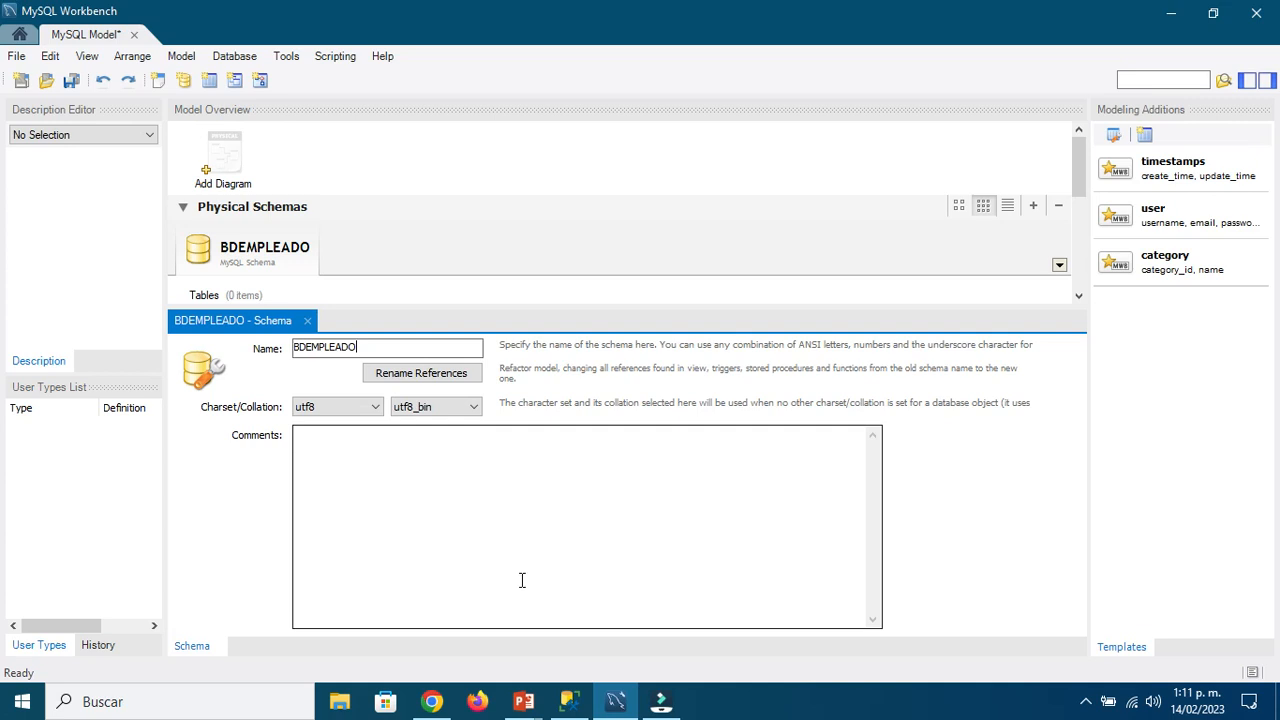
click(401, 470)
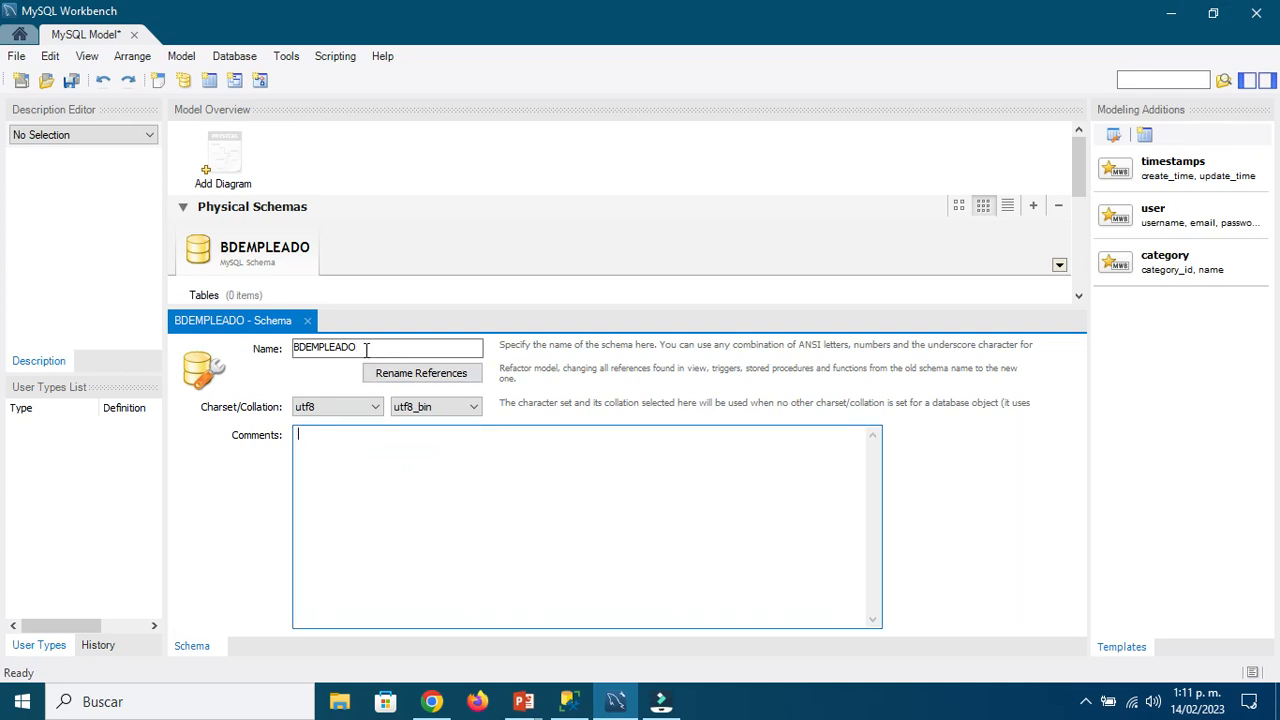
Step: Highlight the topics Crear una Base de Datos and Crear una Tabla on the Temas slide in PowerPoint, and return to MySQL Workbench
click(523, 701)
click(460, 628)
drag(398, 297, 643, 298)
key(alt+Tab)
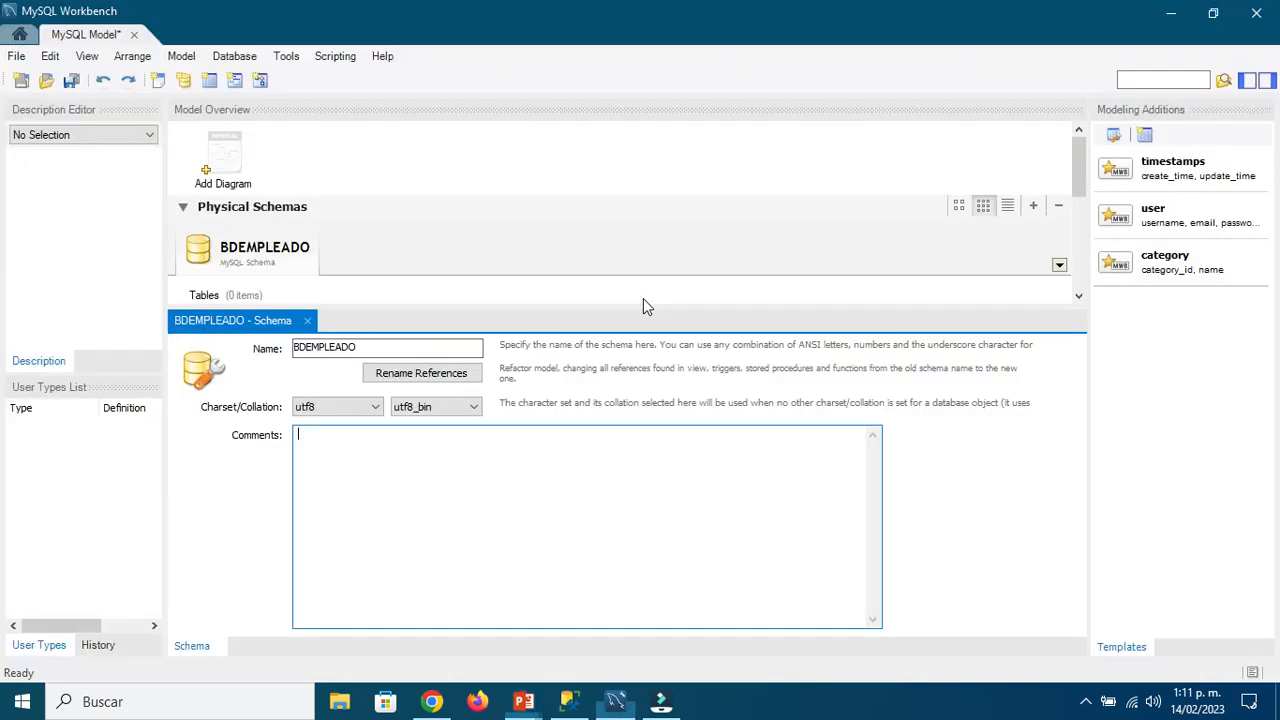
click(359, 348)
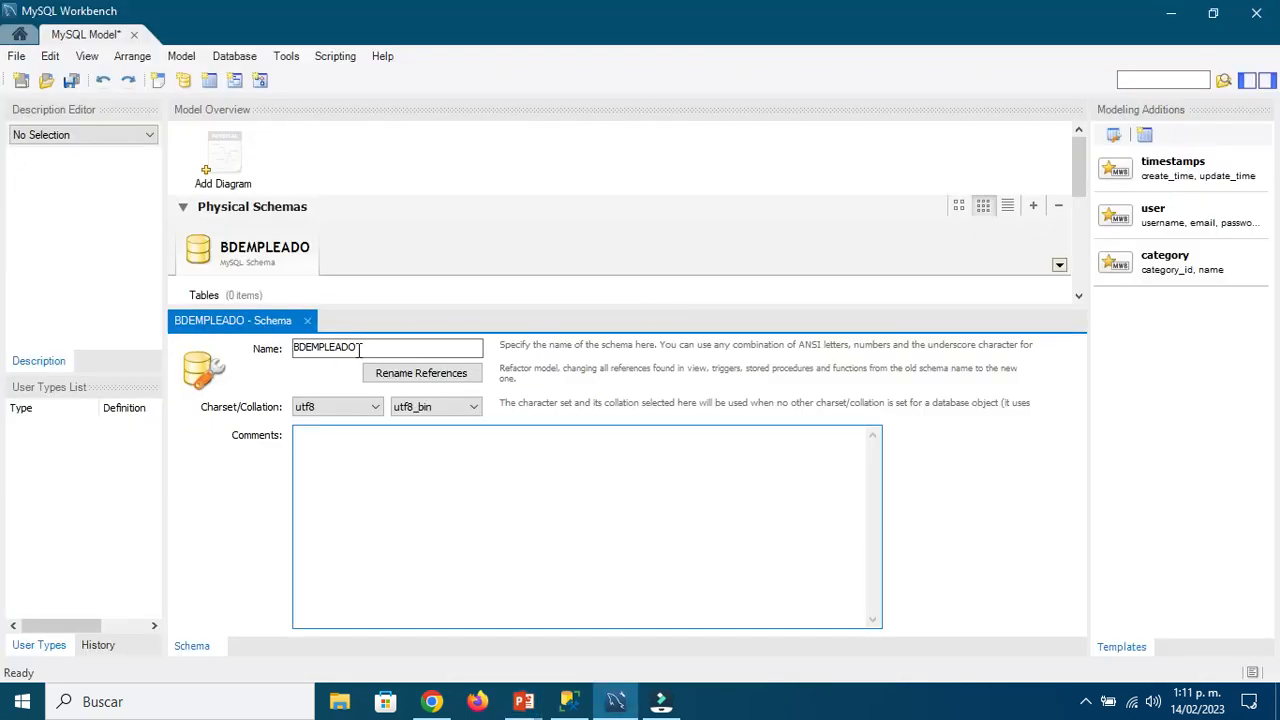
key(alt+Tab)
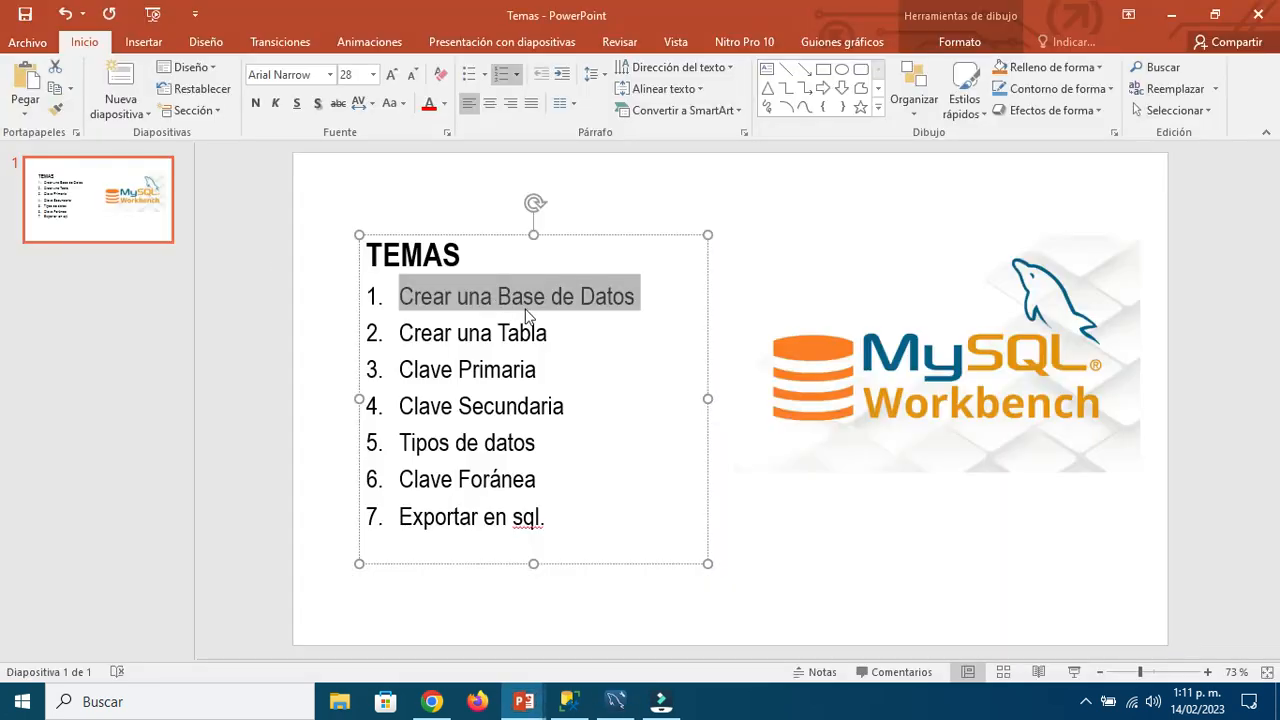
drag(547, 333, 402, 333)
key(alt+Tab)
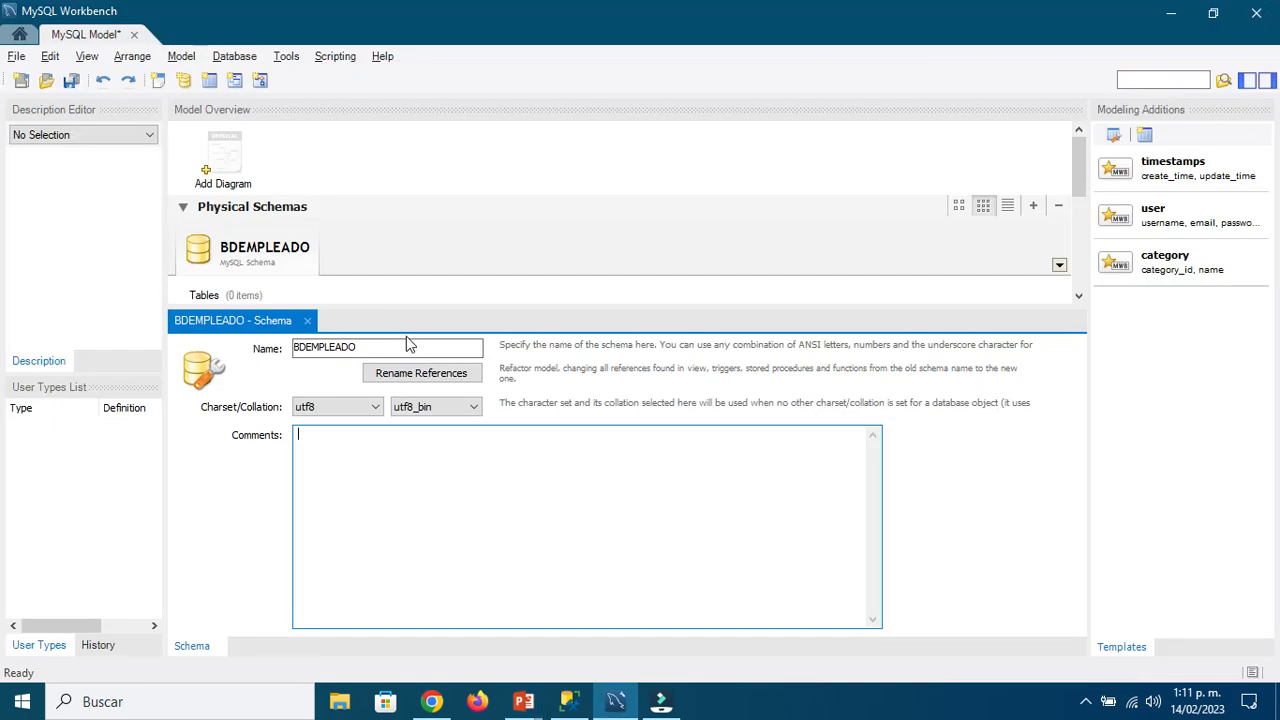
click(497, 434)
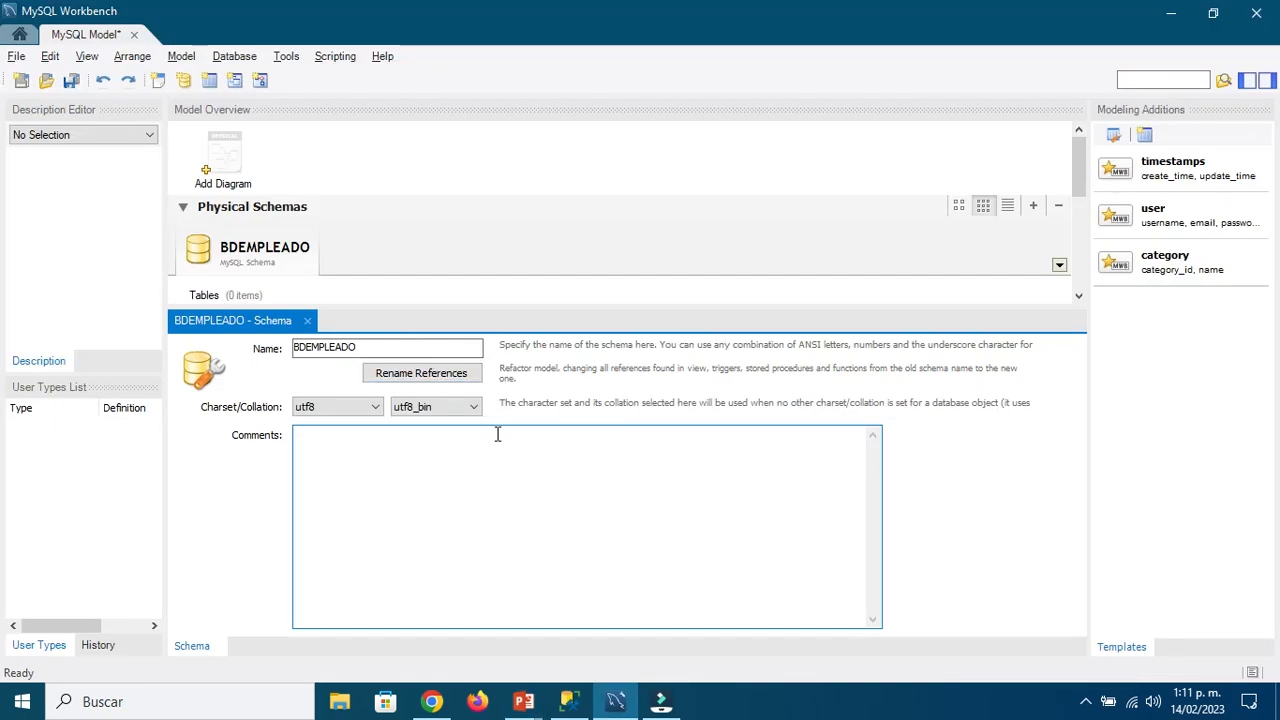
Step: Add an EER diagram to the model and resize the side panes to widen the drawing canvas
double_click(222, 158)
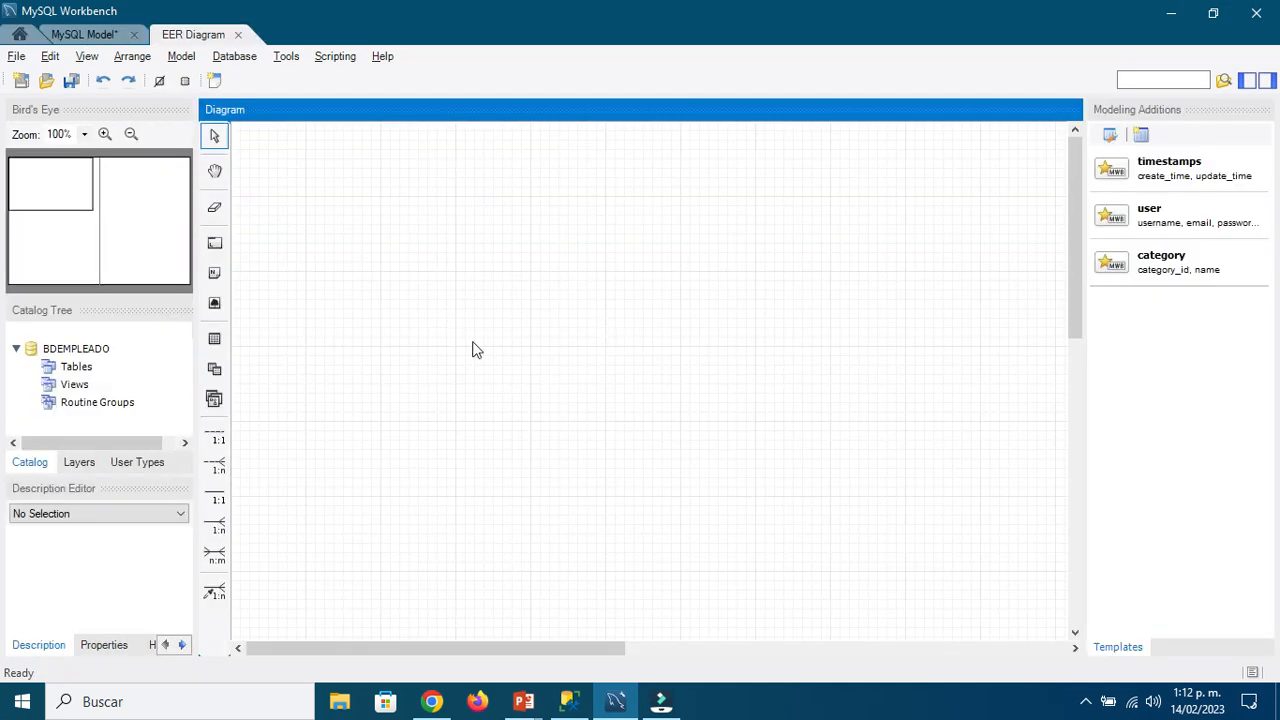
drag(197, 271, 150, 271)
click(350, 332)
drag(1071, 371, 1084, 368)
click(720, 367)
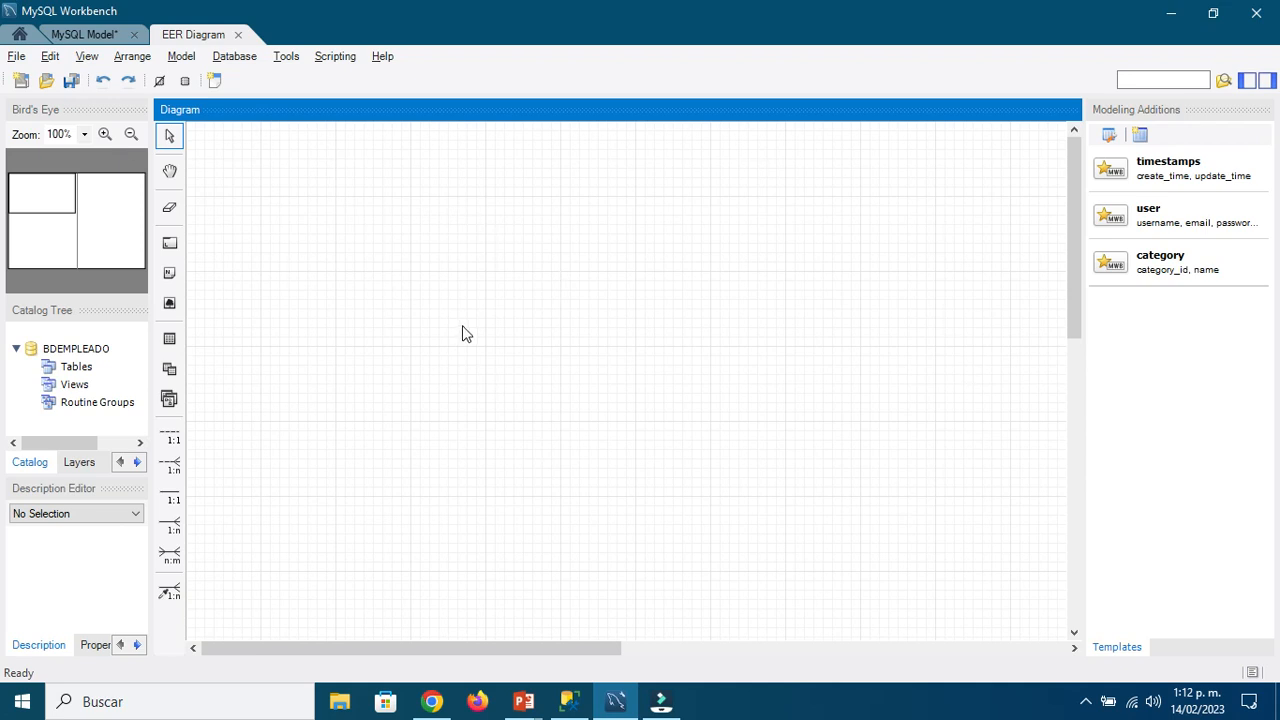
Step: Review the topic Crear una Tabla on the Temas slide in PowerPoint and return to the EER diagram in MySQL Workbench
key(alt+Tab)
click(549, 333)
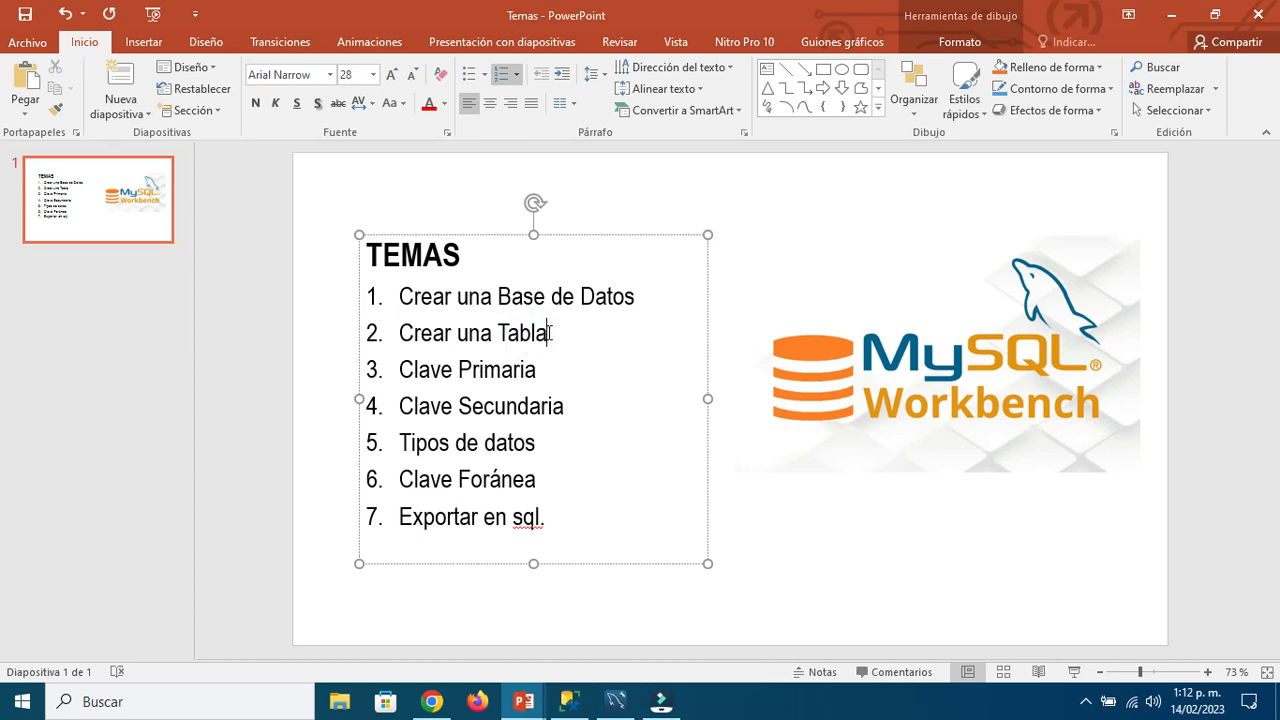
triple_click(550, 332)
key(alt+Tab)
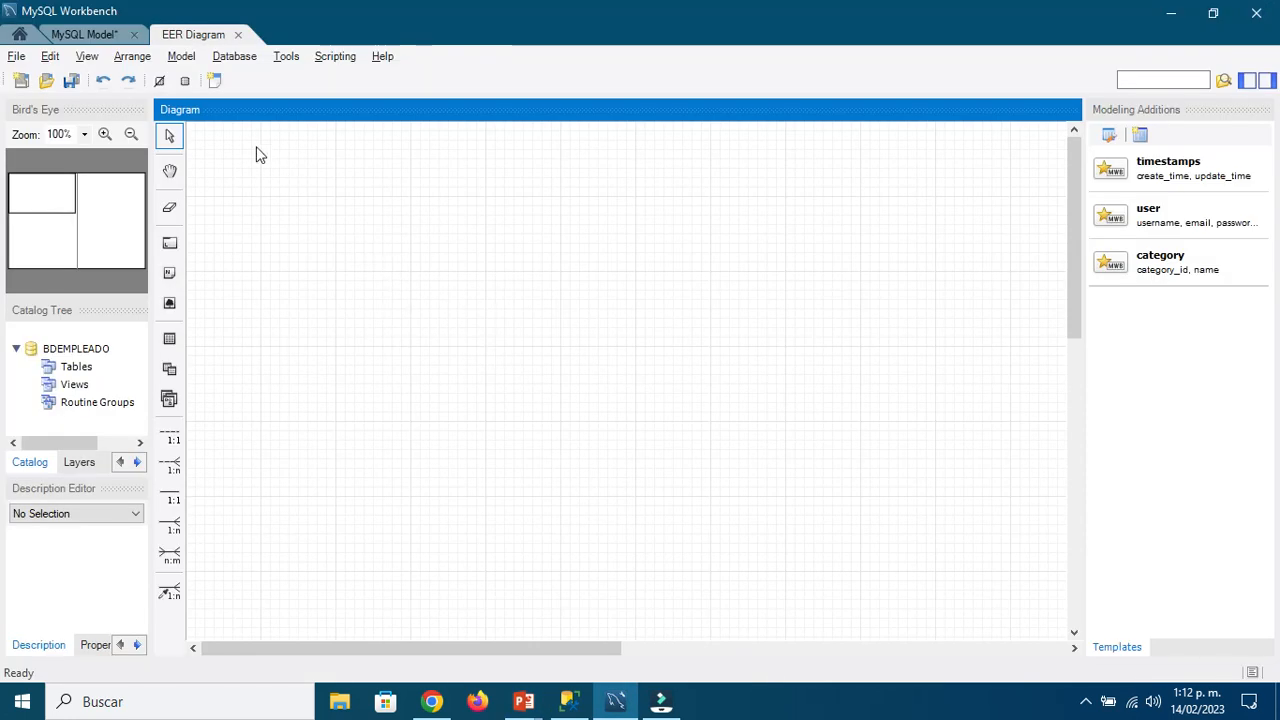
Step: Place a new table with the utf8_general_ci collation in the upper-left area of the EER diagram
click(170, 340)
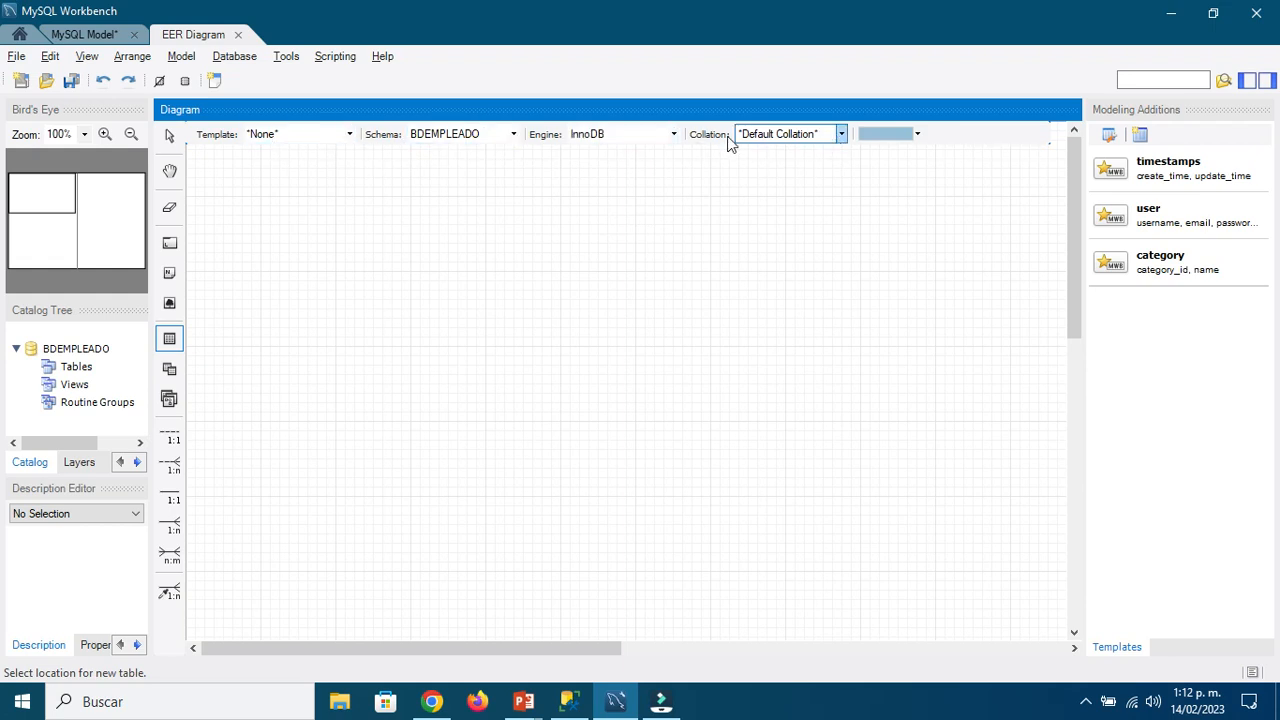
click(841, 136)
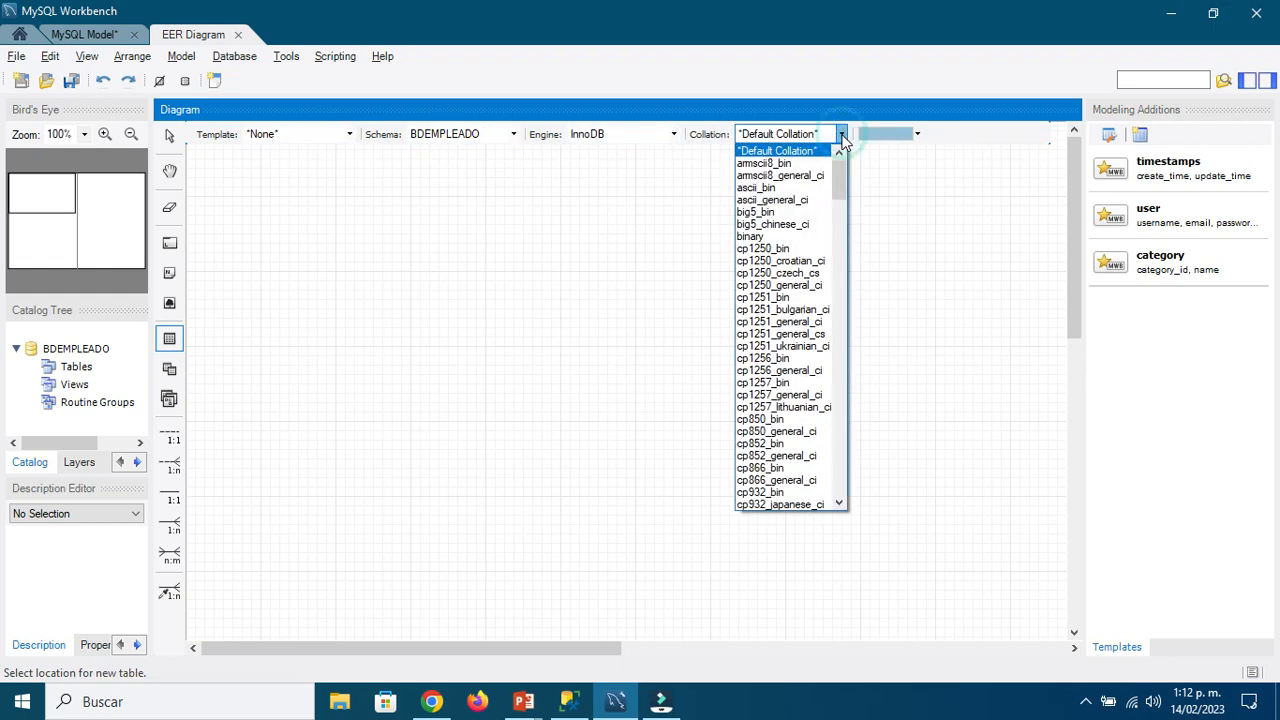
drag(838, 170, 835, 382)
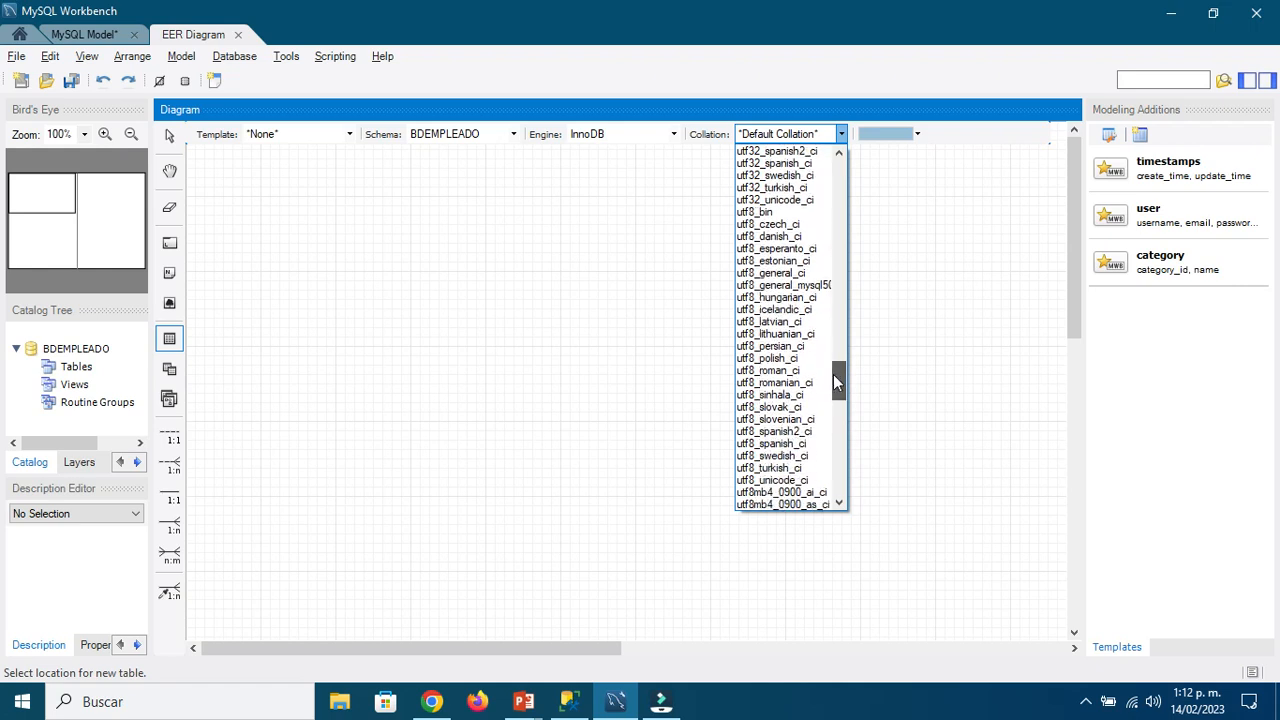
click(791, 272)
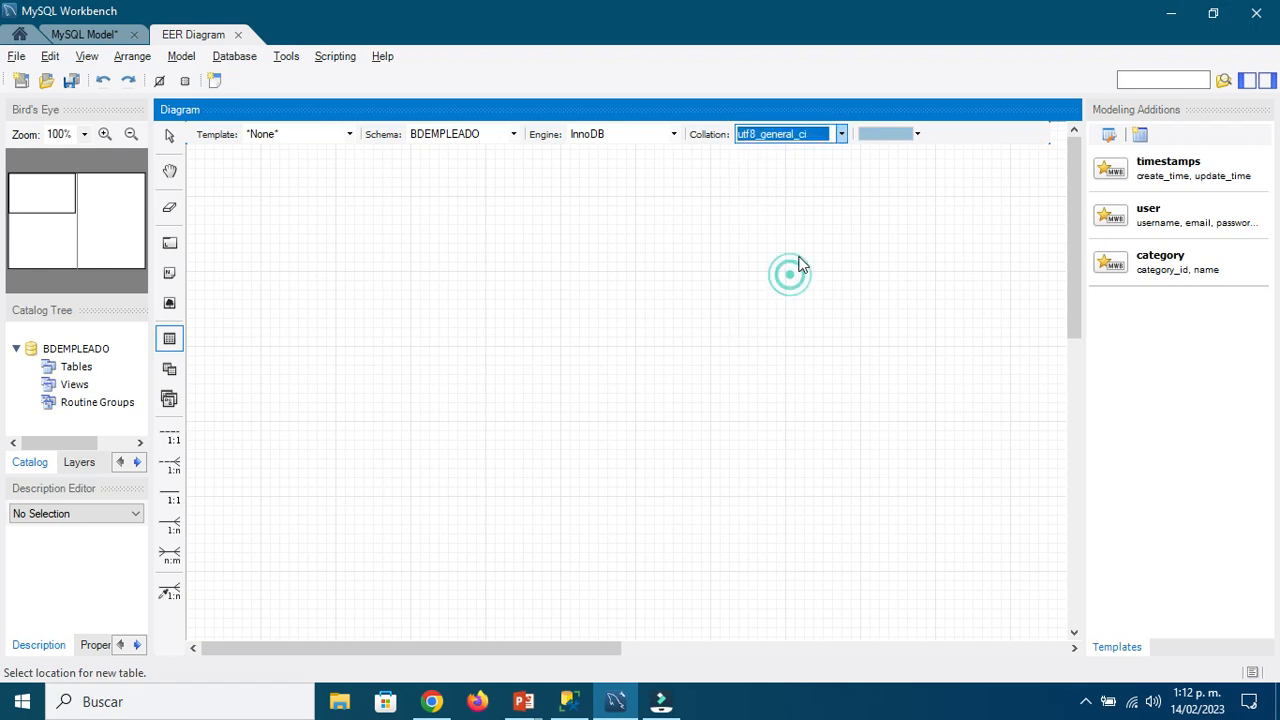
key(Escape)
click(361, 224)
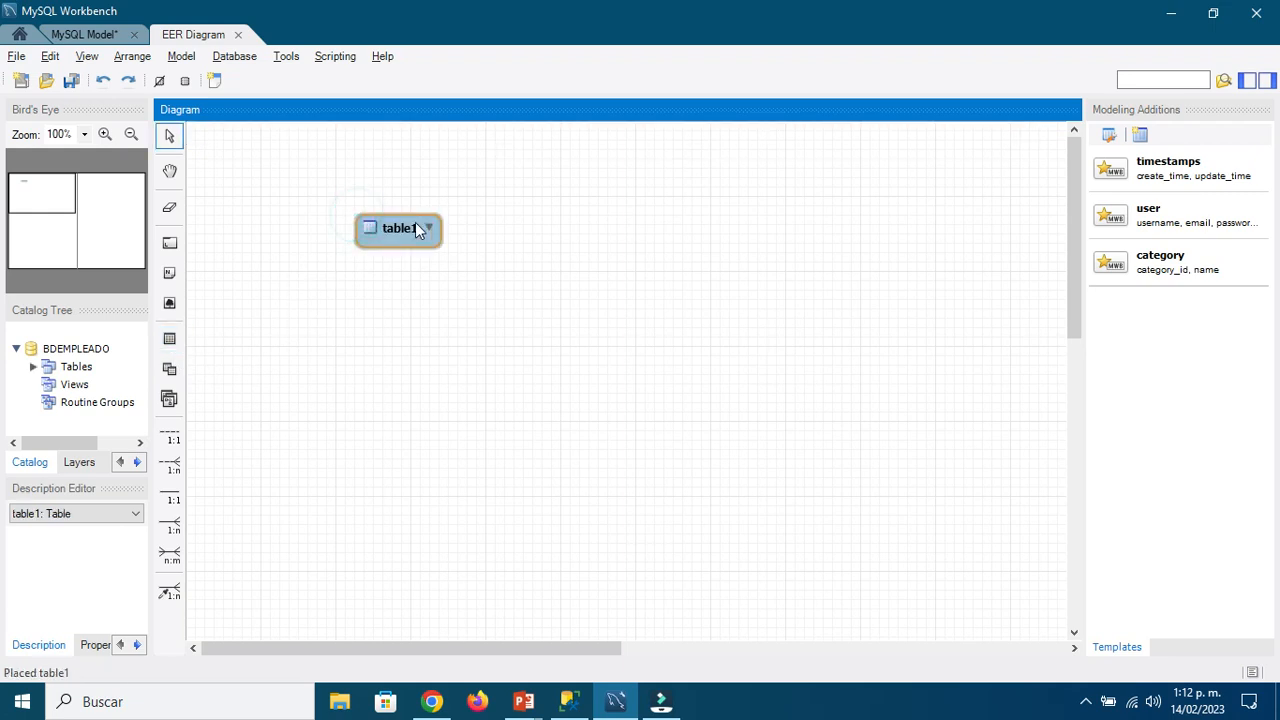
Step: Place a second table to the right of table1 on the EER diagram and move table1 up and further left
click(503, 286)
mouse_move(400, 235)
mouse_down()
mouse_move(345, 230)
mouse_move(405, 228)
mouse_up()
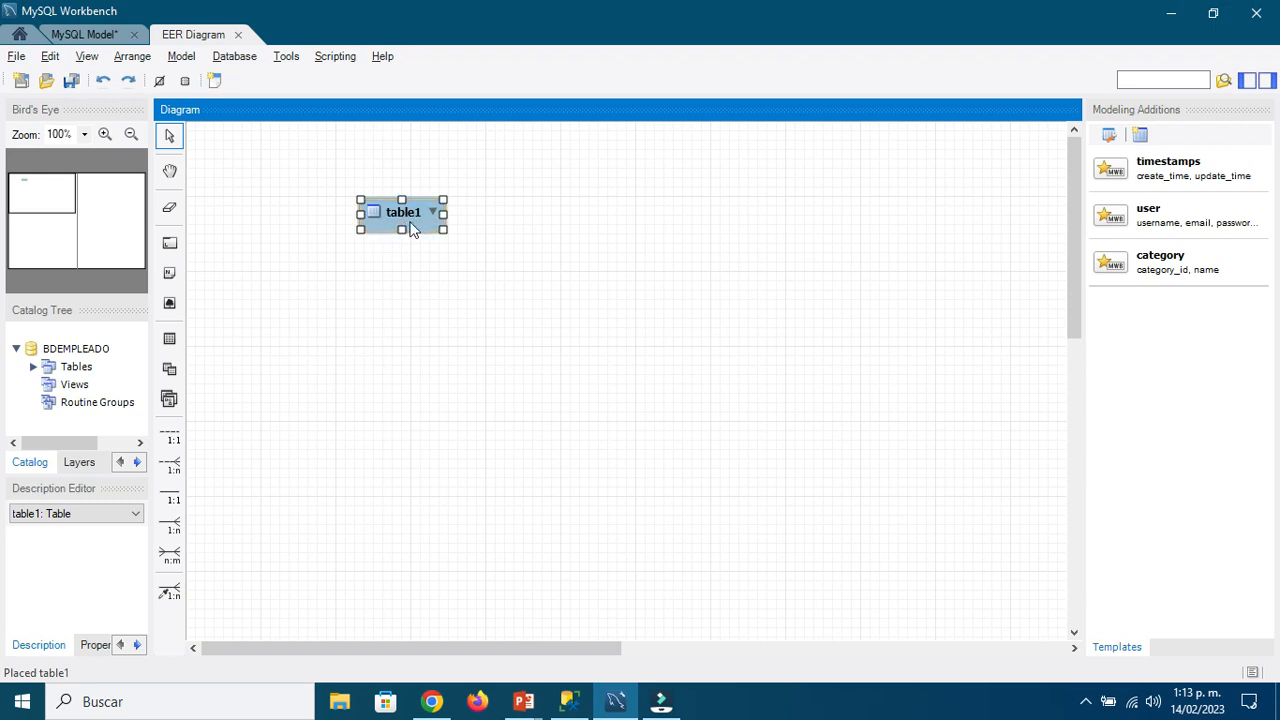
click(170, 340)
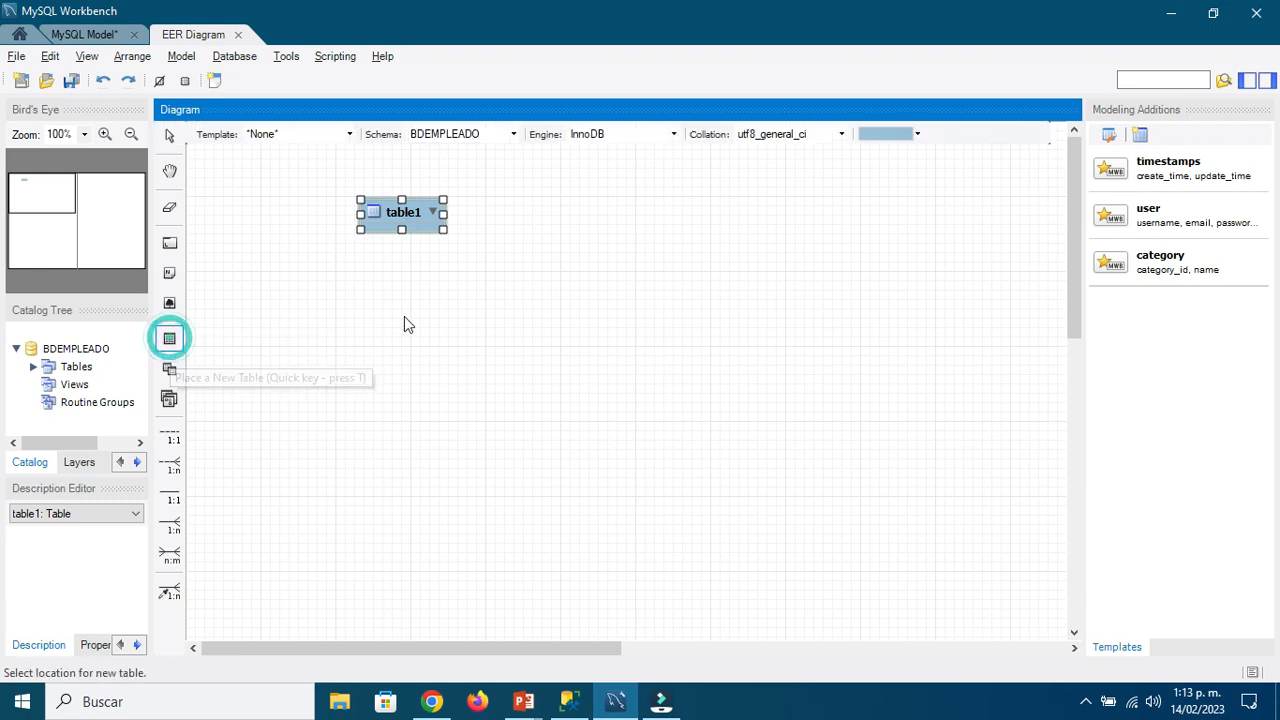
click(579, 204)
click(408, 212)
drag(408, 212, 356, 212)
click(435, 276)
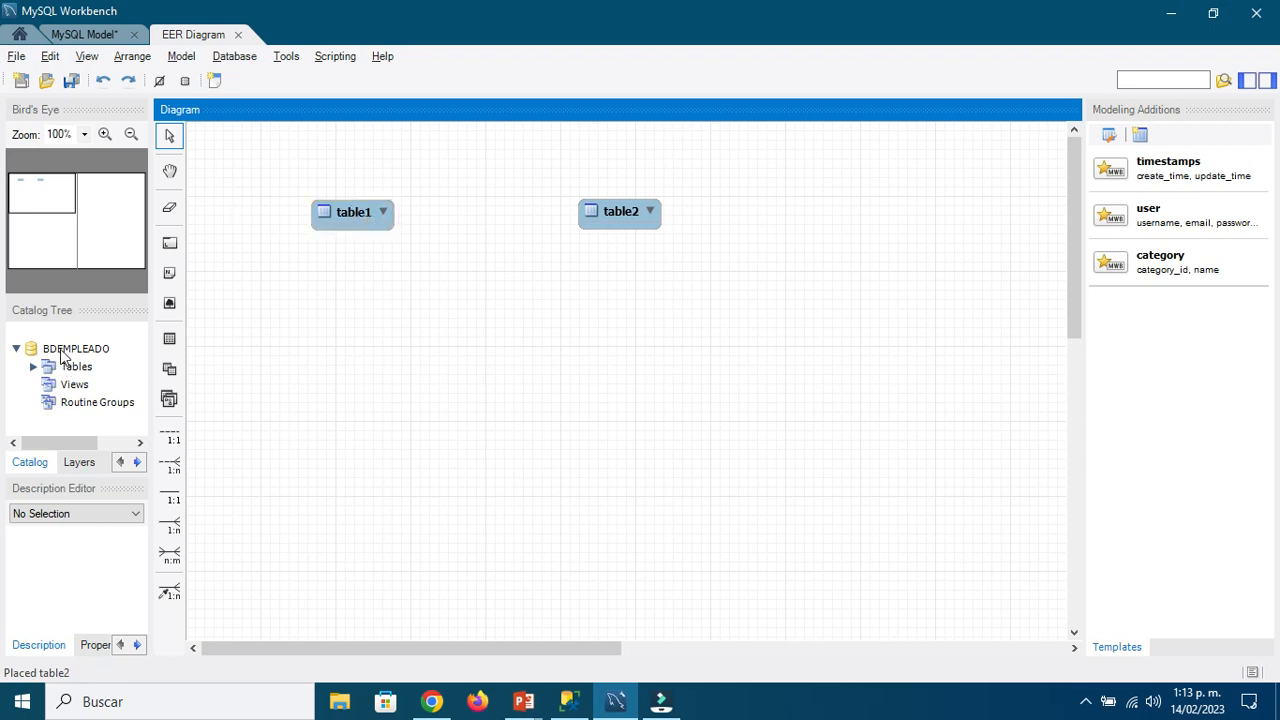
Step: Rename table1 as Empleado and move it slightly up and left on the diagram
click(352, 219)
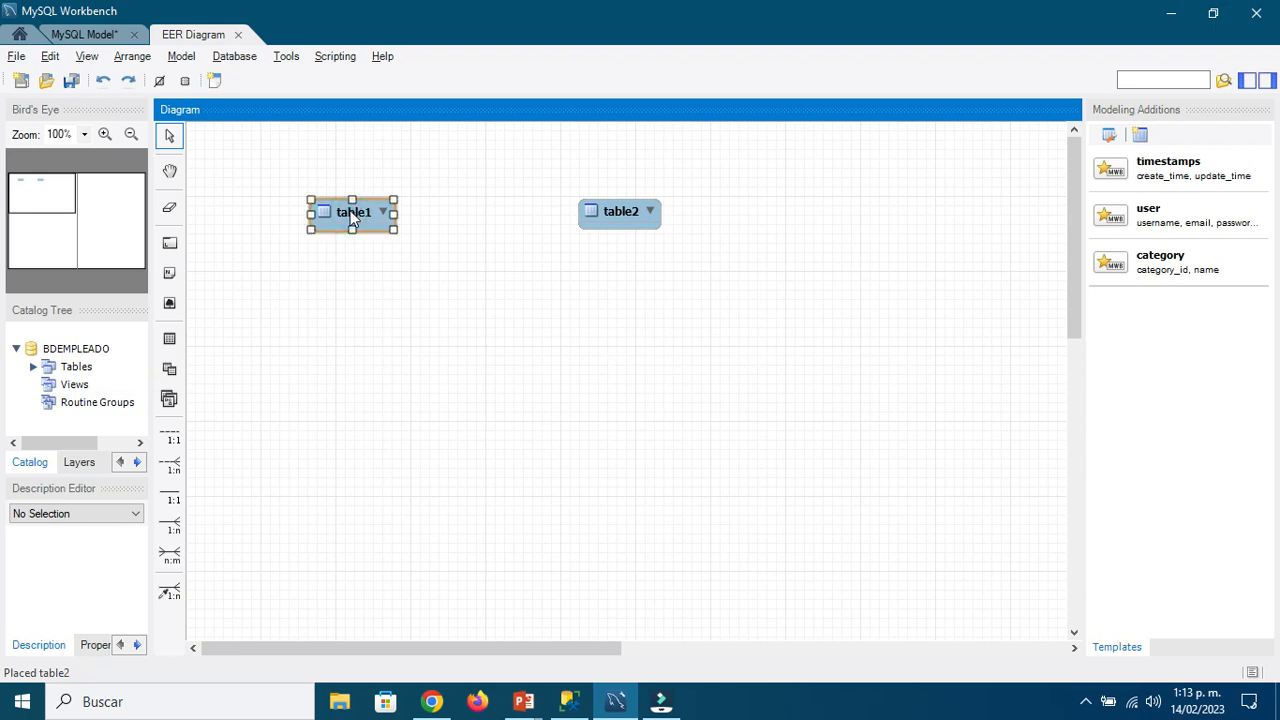
double_click(352, 219)
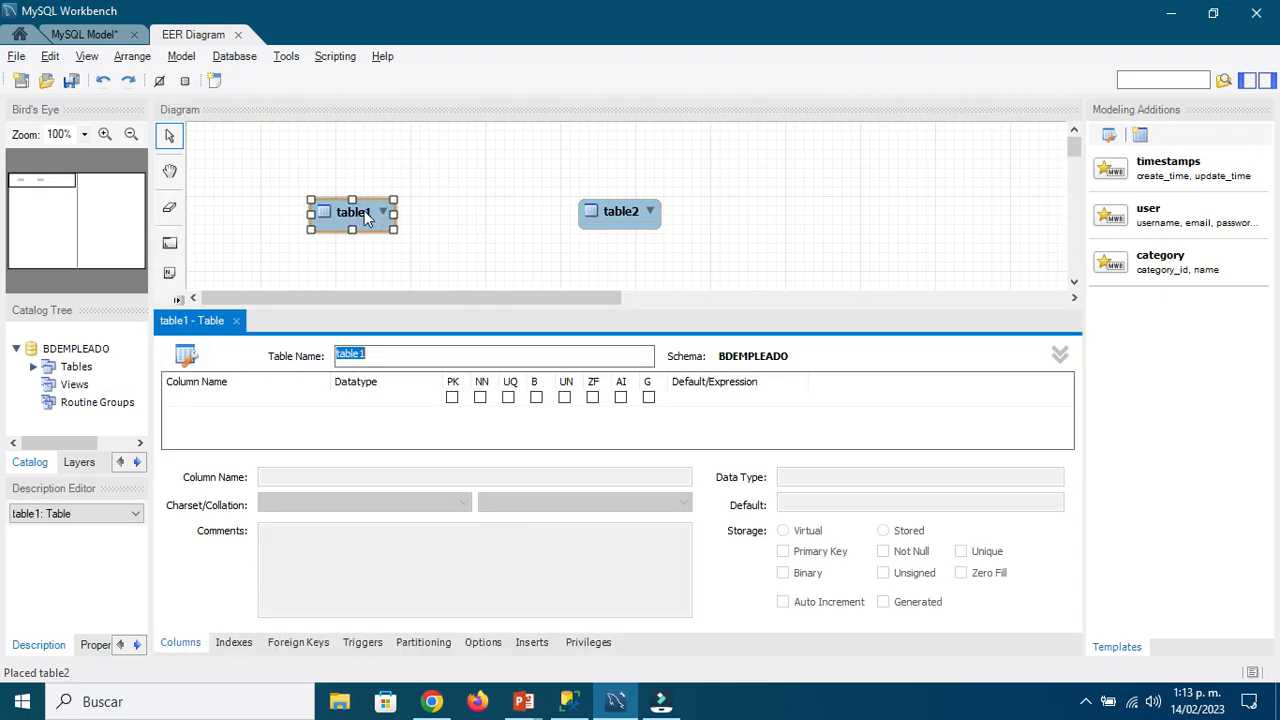
click(395, 353)
double_click(407, 354)
text(Empleado)
key(Return)
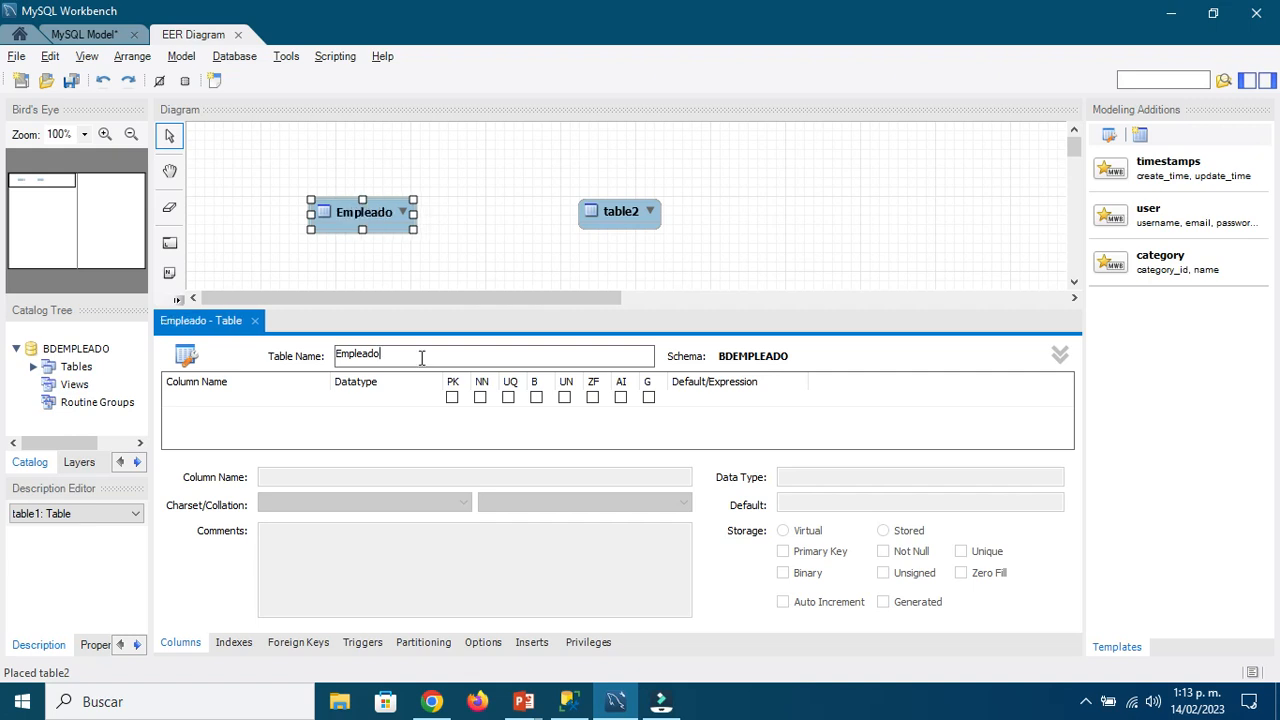
click(509, 222)
drag(374, 221, 350, 212)
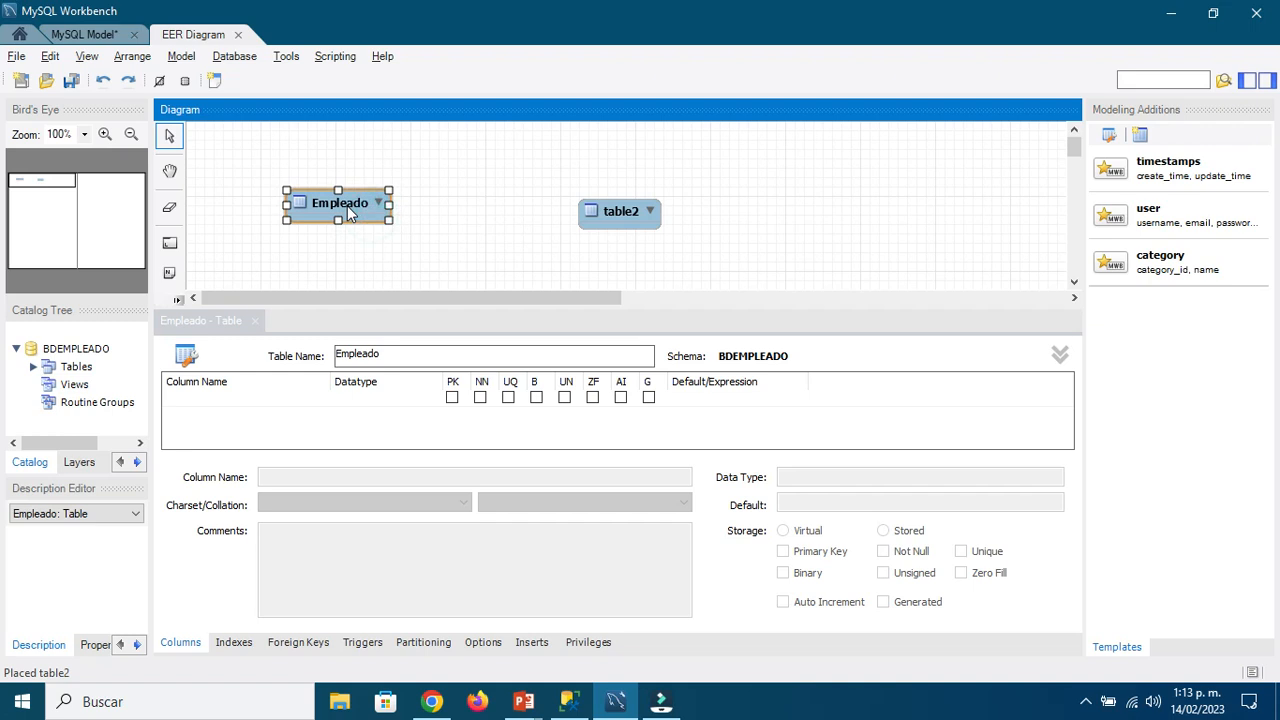
click(406, 354)
drag(414, 356, 340, 360)
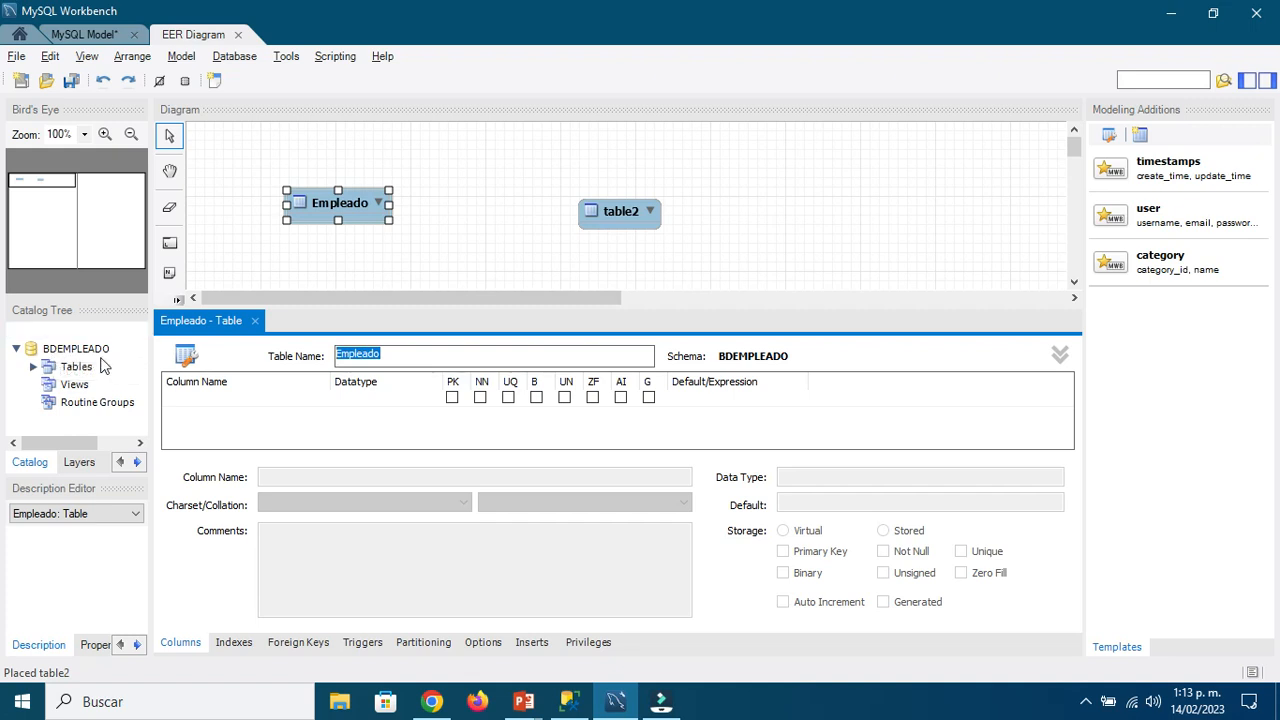
click(391, 356)
Step: Bold the topics Crear una Base de Datos and Crear una Tabla on the Temas slide in PowerPoint, and return to MySQL Workbench
click(524, 701)
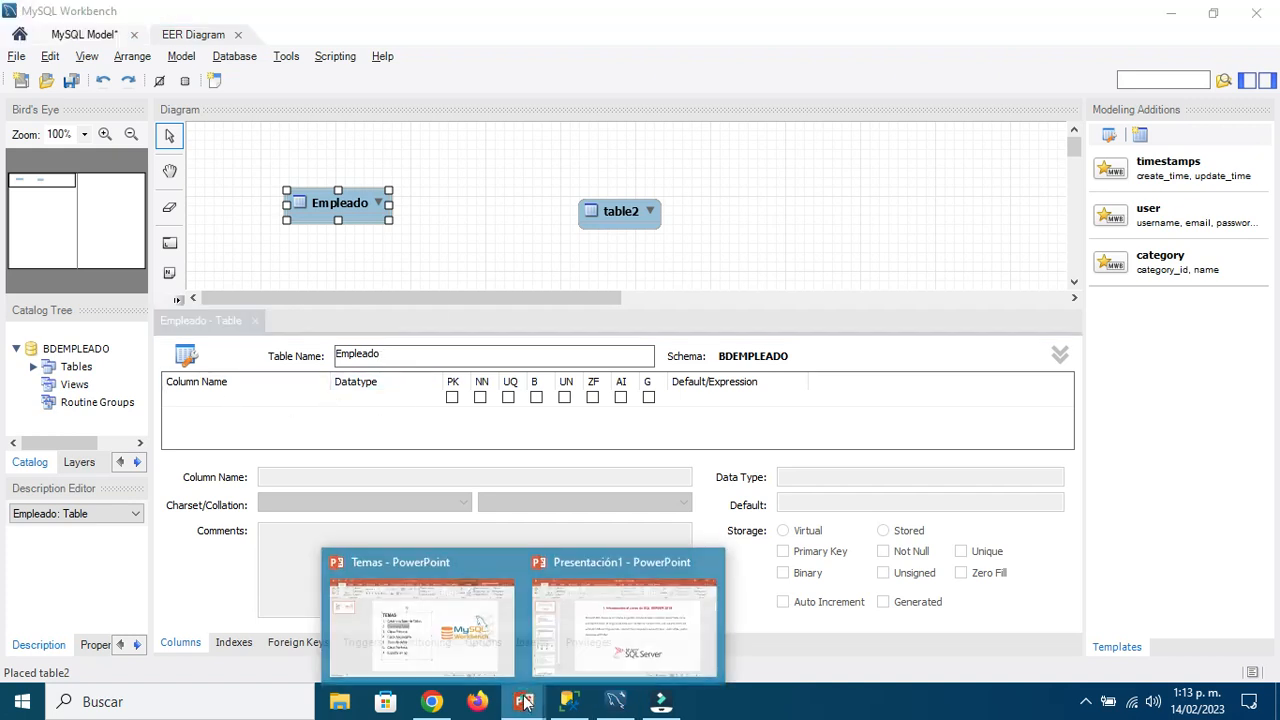
click(462, 640)
click(547, 334)
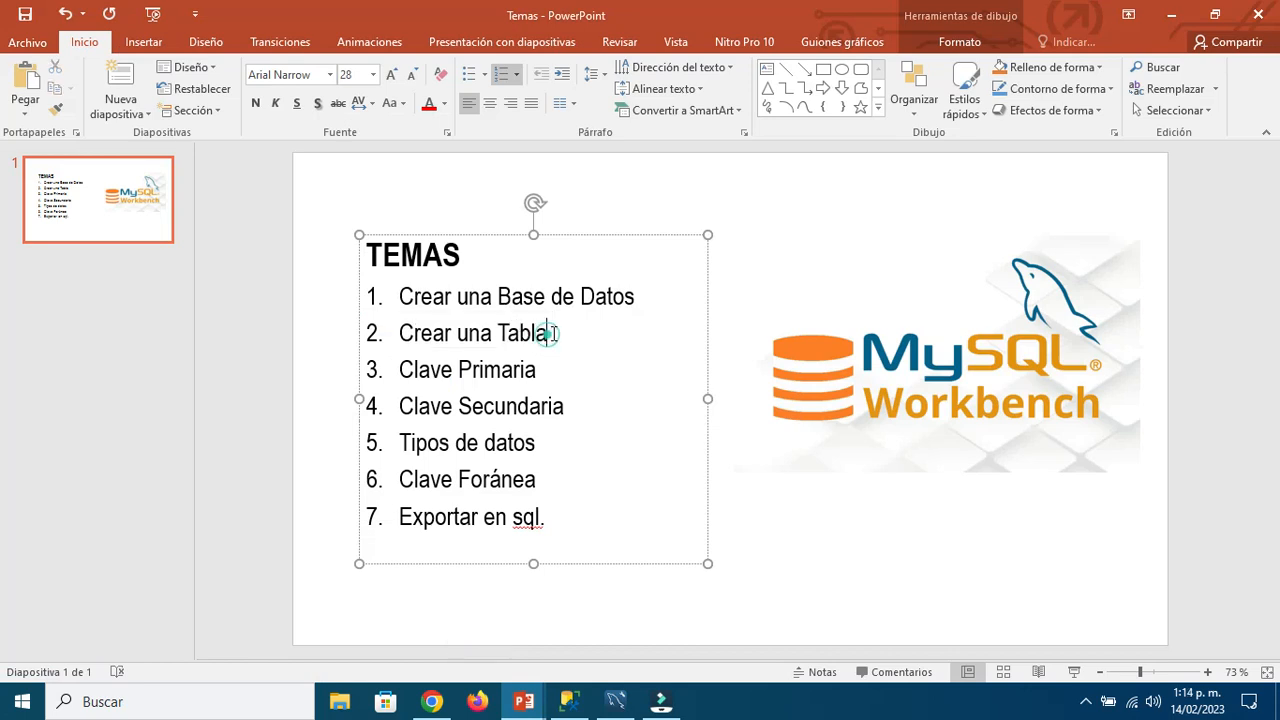
drag(640, 297, 403, 310)
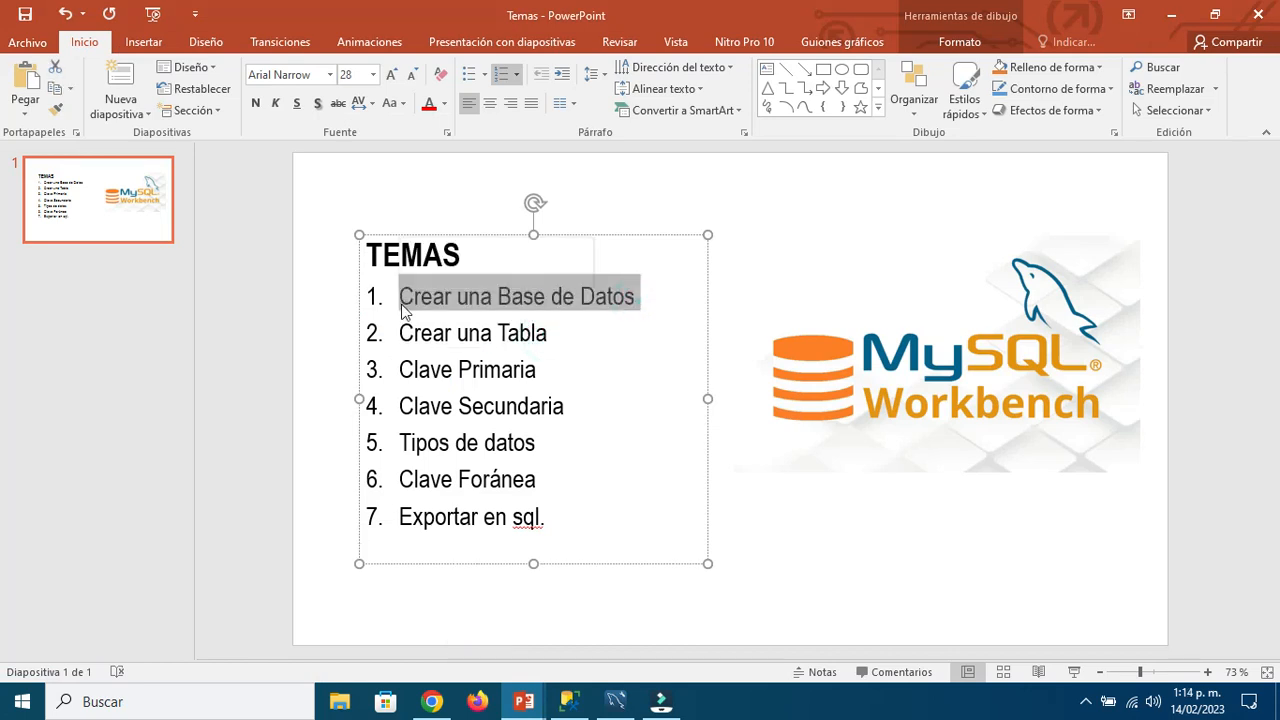
key(ctrl+n)
drag(551, 336, 418, 340)
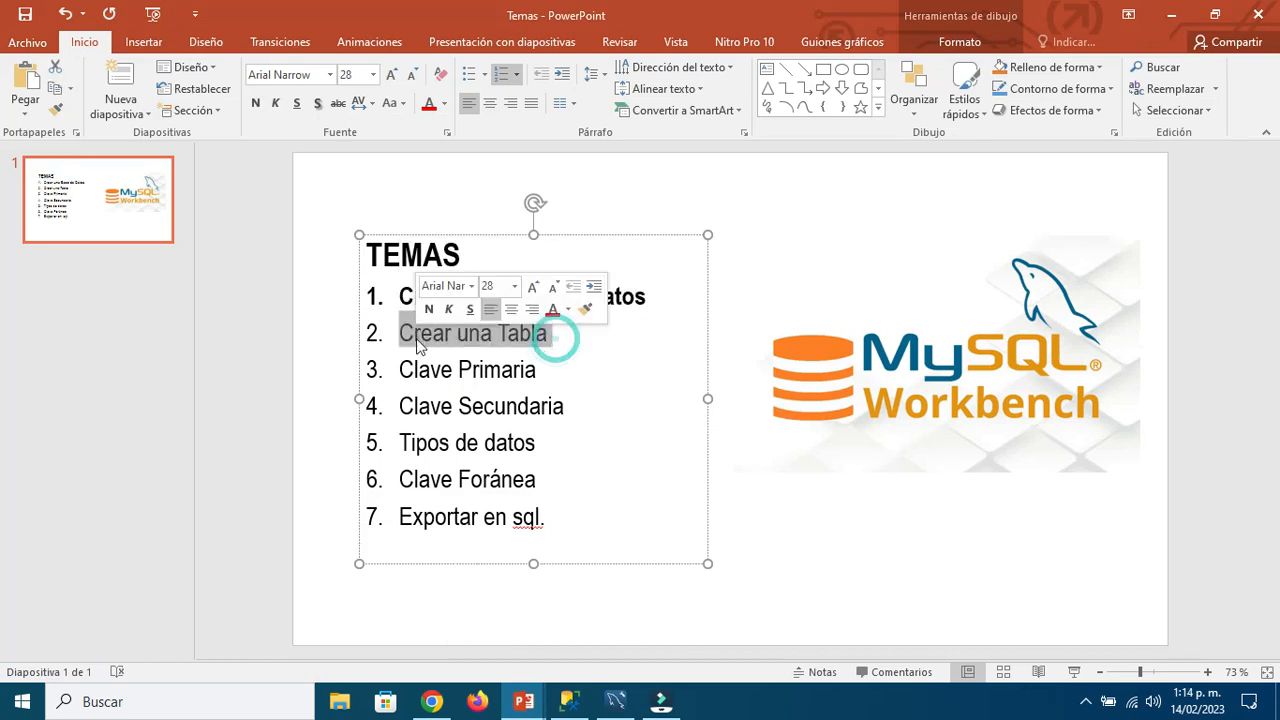
key(ctrl+n)
click(547, 377)
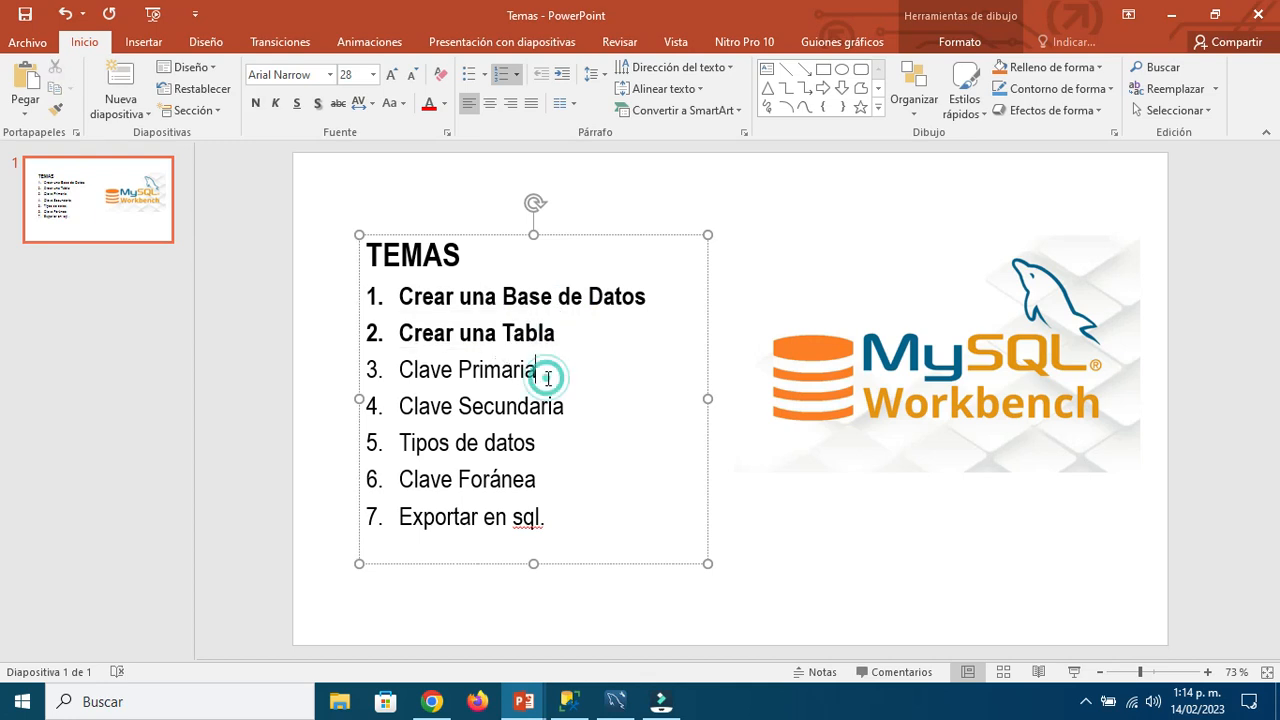
click(615, 702)
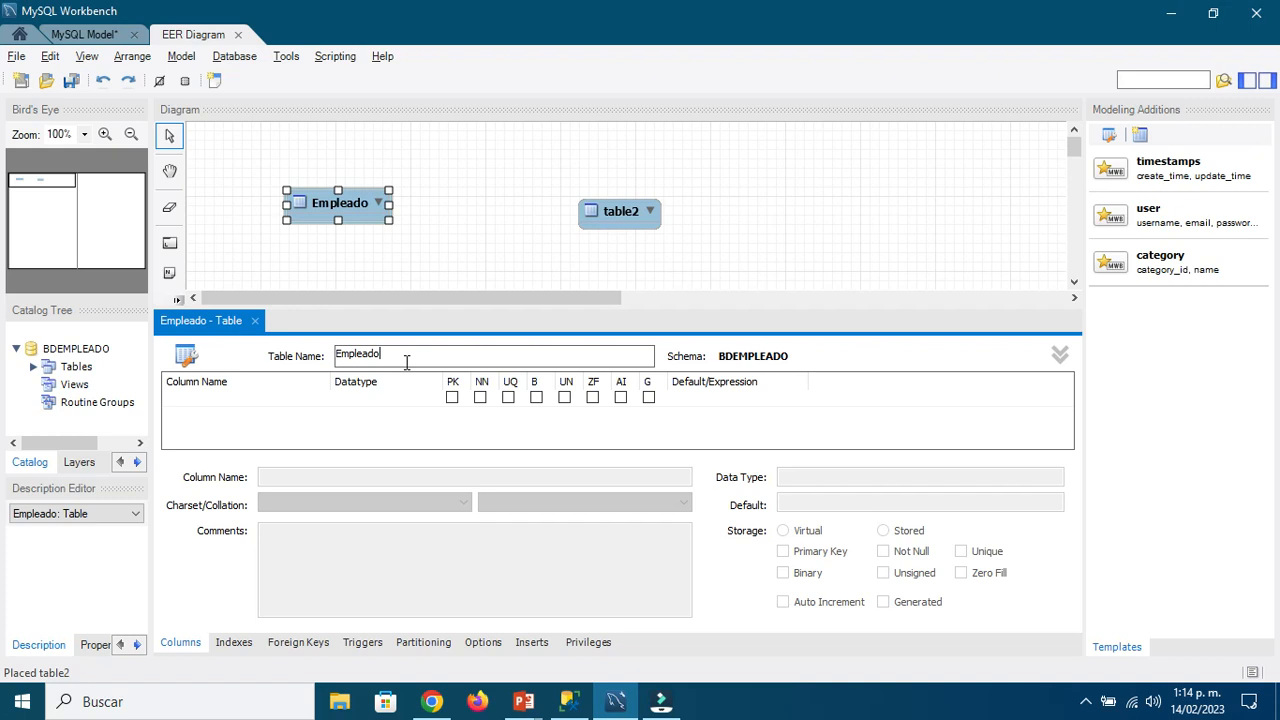
Step: Add the primary key column idEmpleado with data type INT to the Empleado table
double_click(200, 399)
click(195, 399)
click(237, 399)
drag(269, 399, 174, 400)
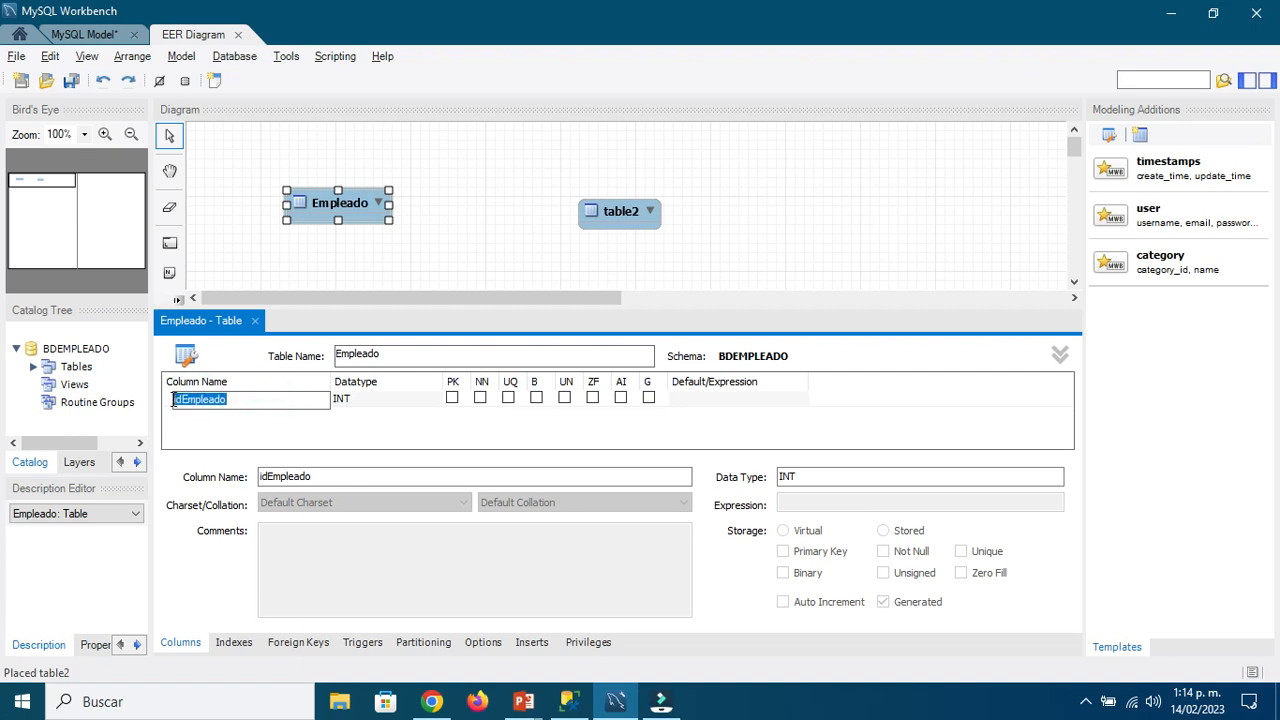
click(250, 400)
Step: Enlarge the table editor and the Empleado box on the diagram, and enable Auto Increment for idEmpleado
drag(391, 306, 403, 270)
click(238, 362)
click(240, 360)
click(246, 360)
double_click(268, 358)
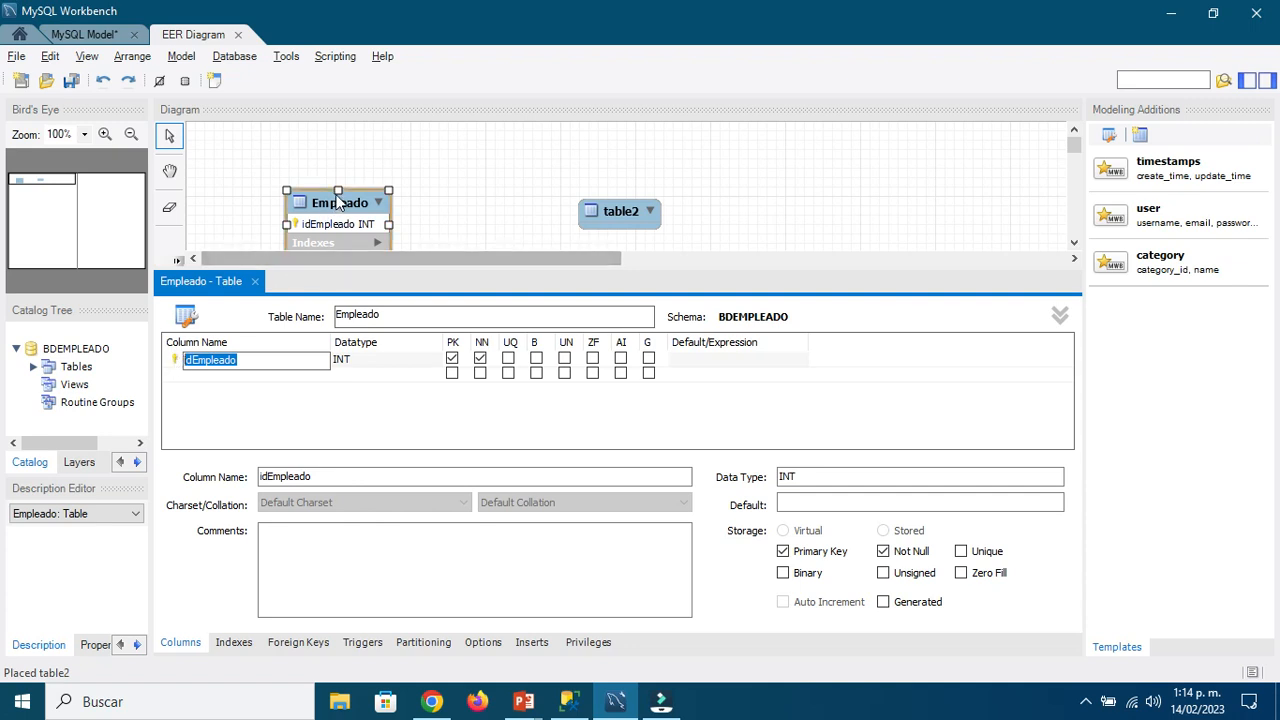
drag(336, 192, 323, 148)
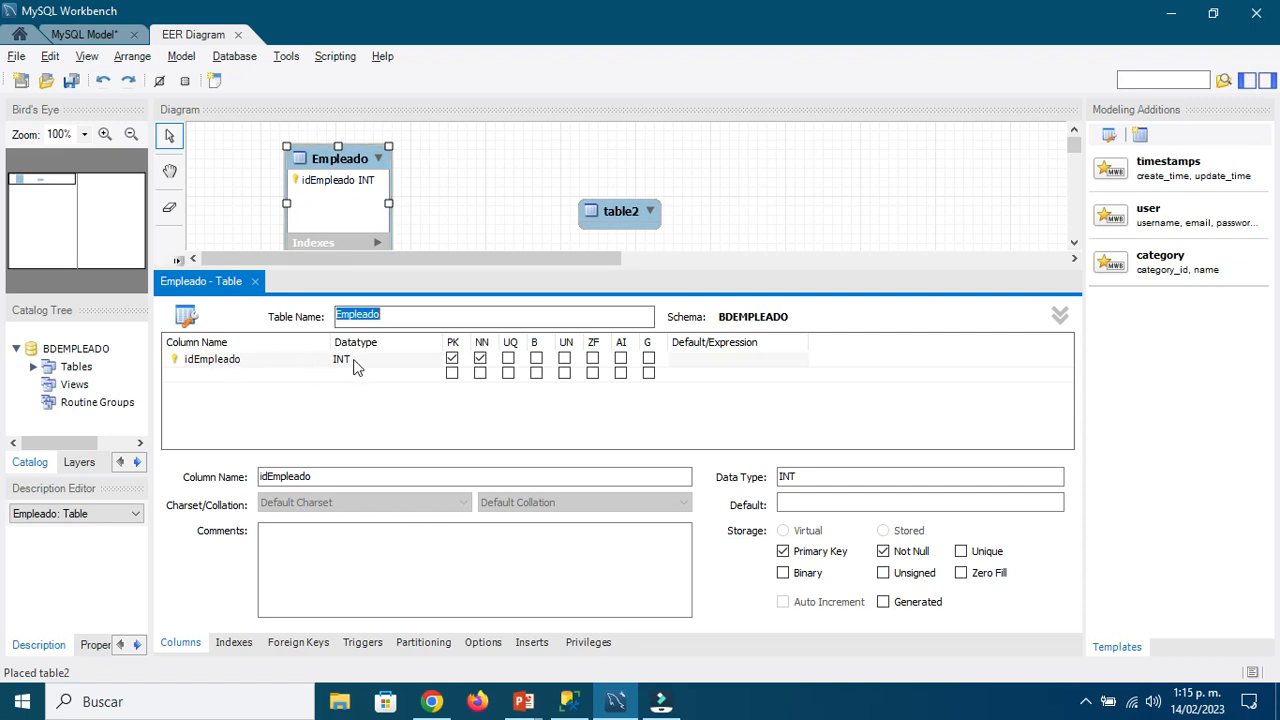
click(621, 362)
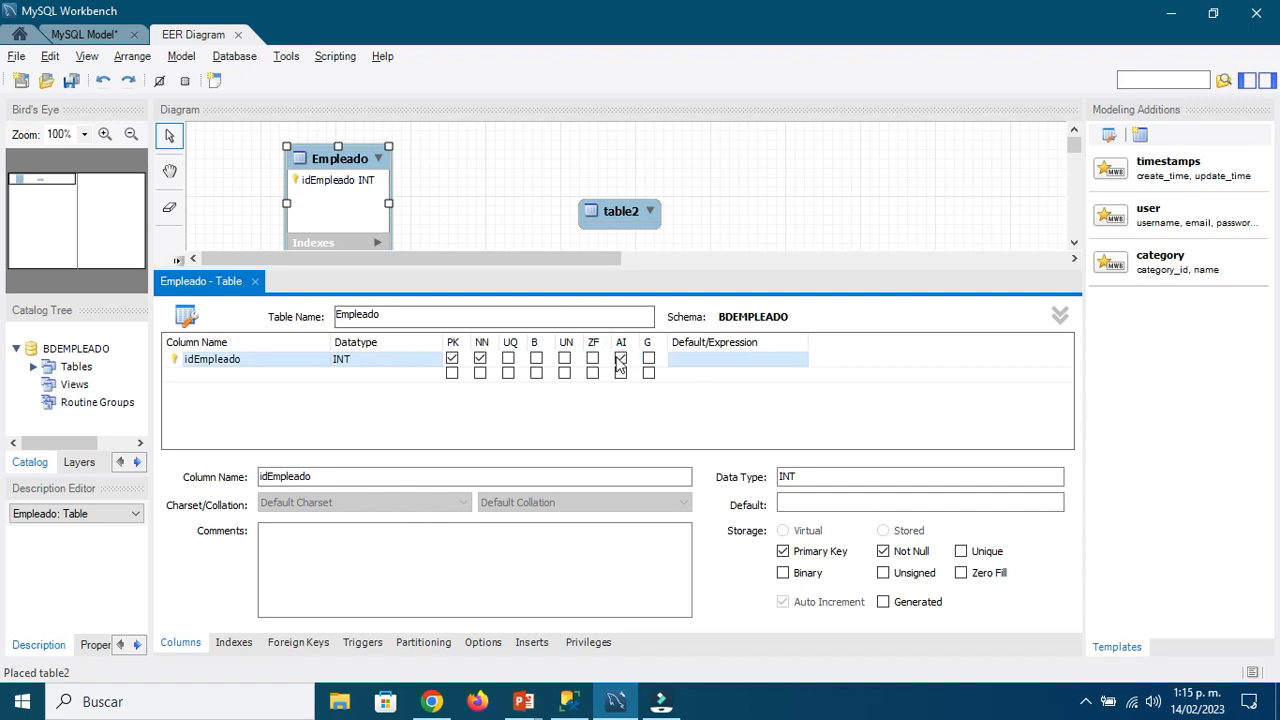
Step: Add the columns DNI, NOMBRES and APELLIDOS to the Empleado table, each with data type VARCHAR(45)
click(236, 376)
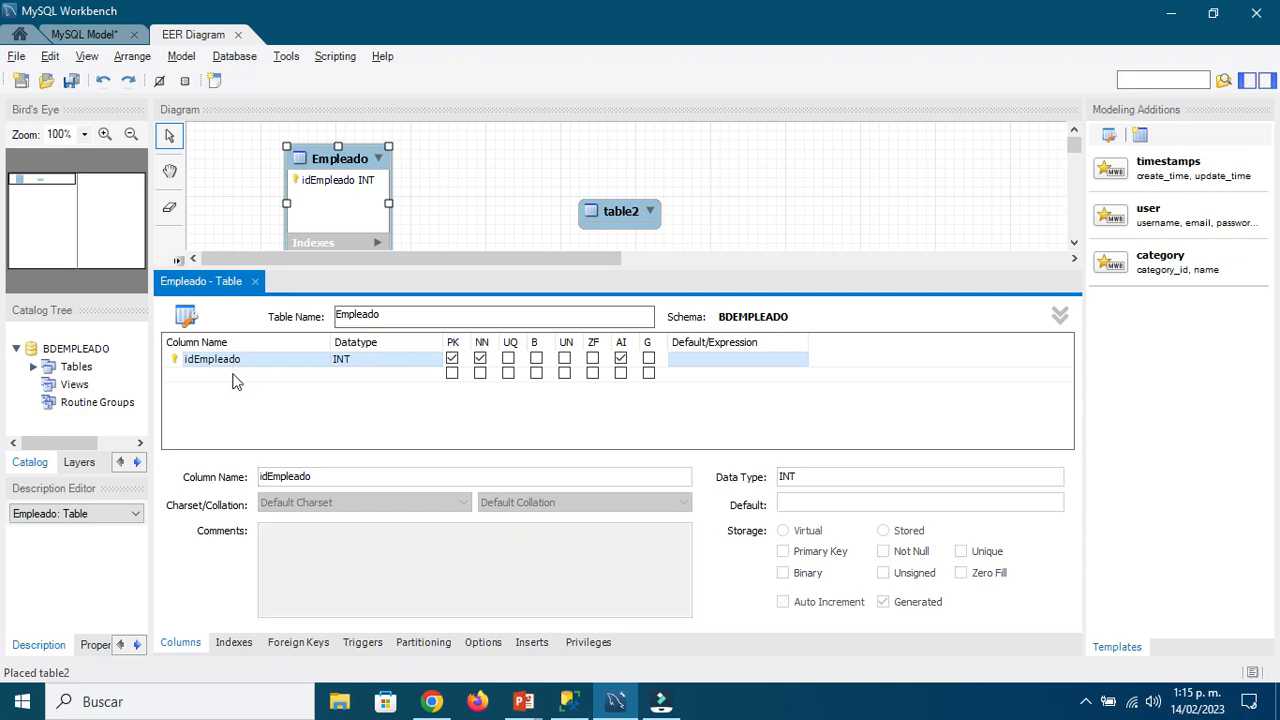
click(256, 374)
double_click(266, 374)
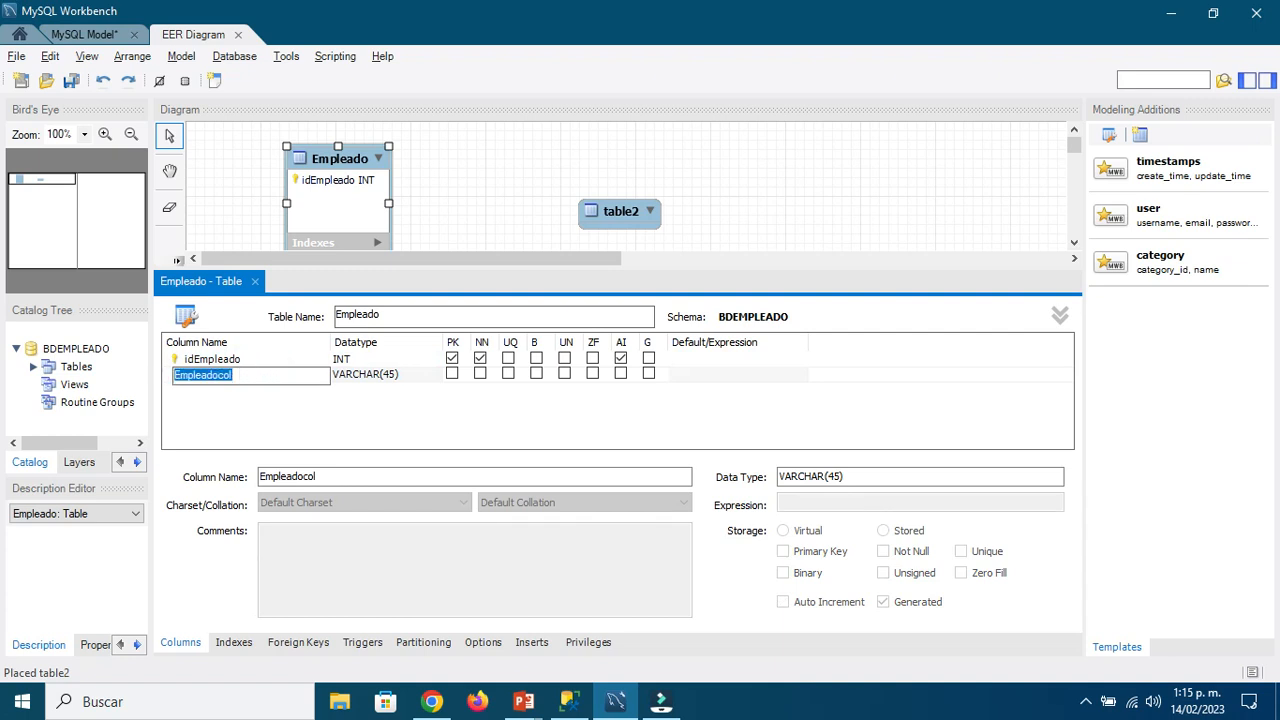
text(DNI)
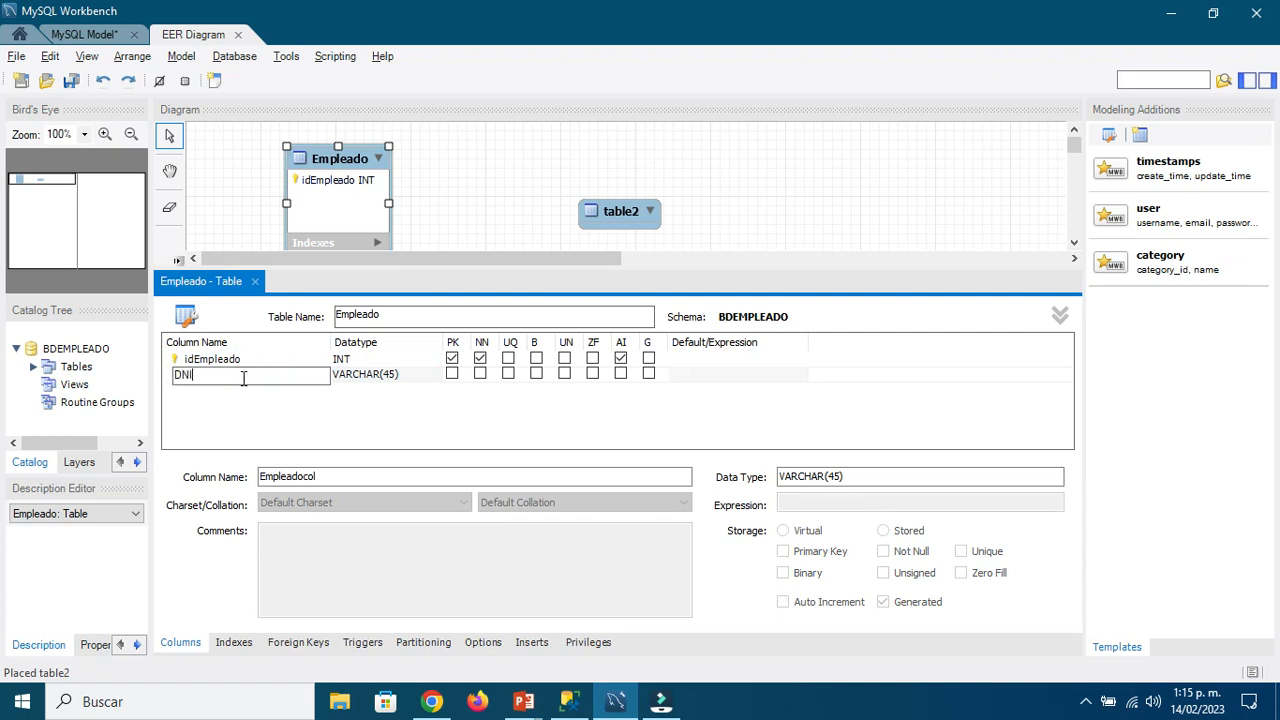
click(211, 390)
text(NOMBRES)
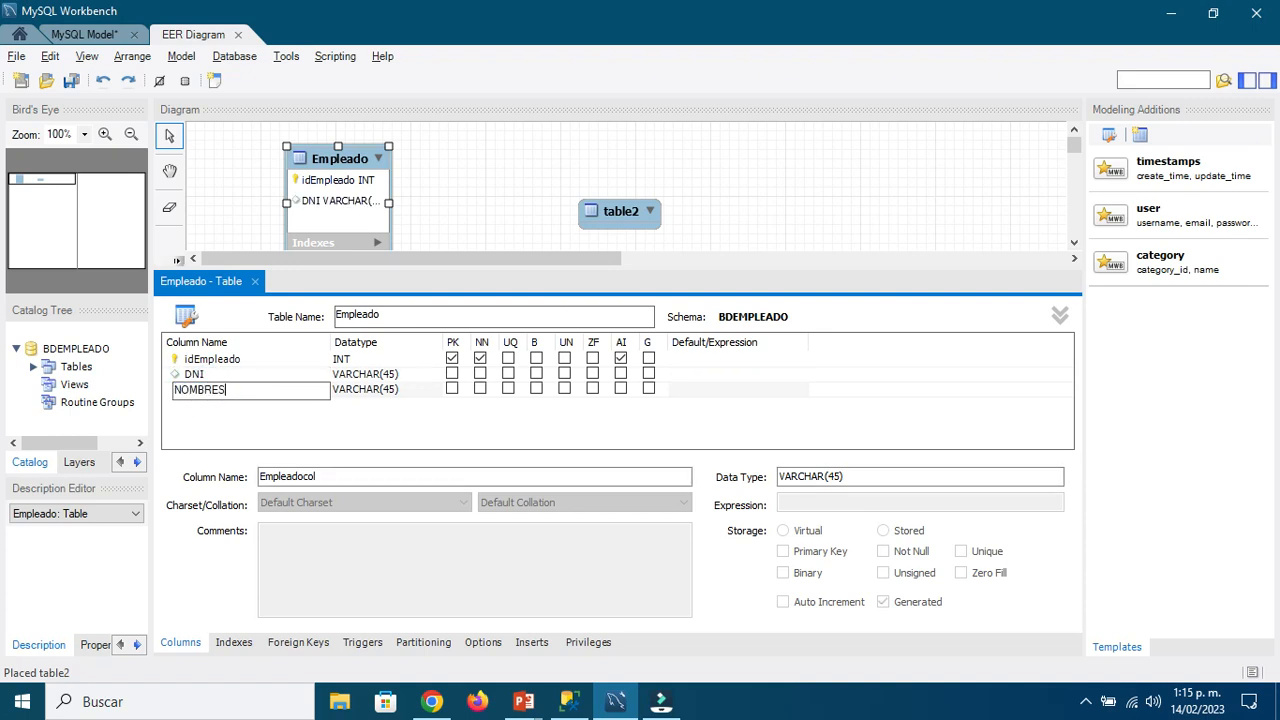
click(228, 406)
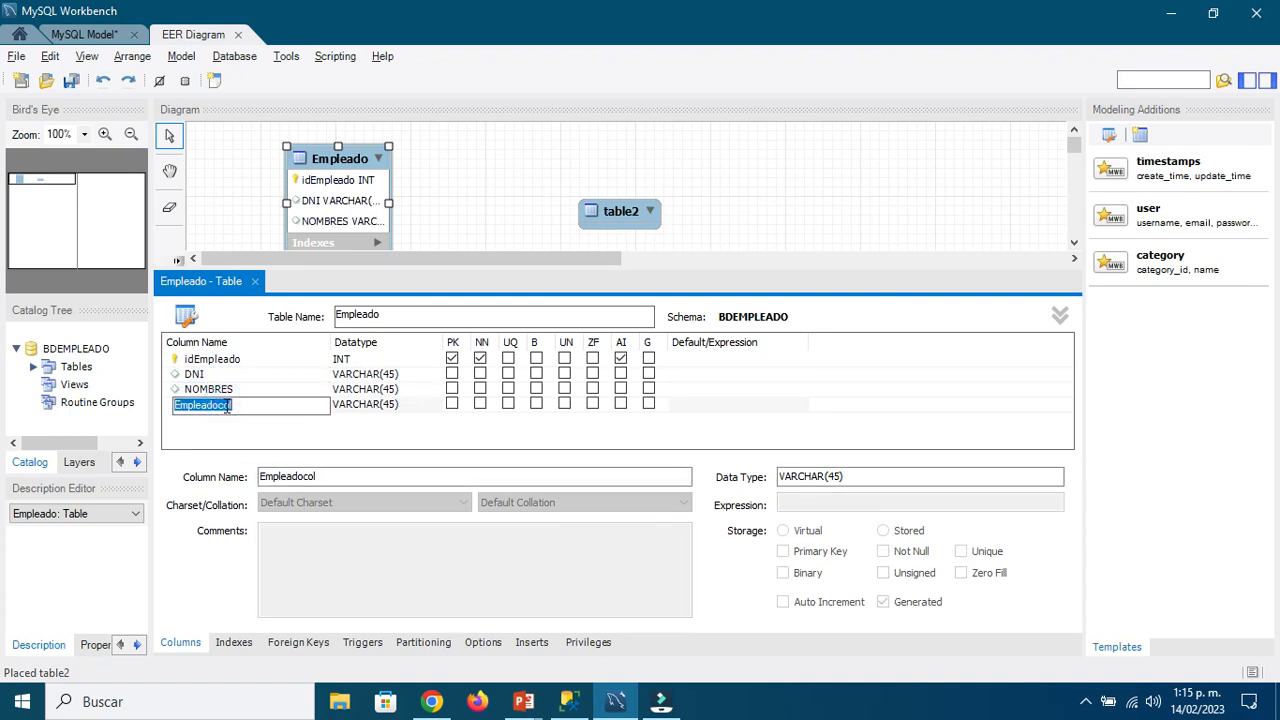
text(APELLIDOS)
click(235, 376)
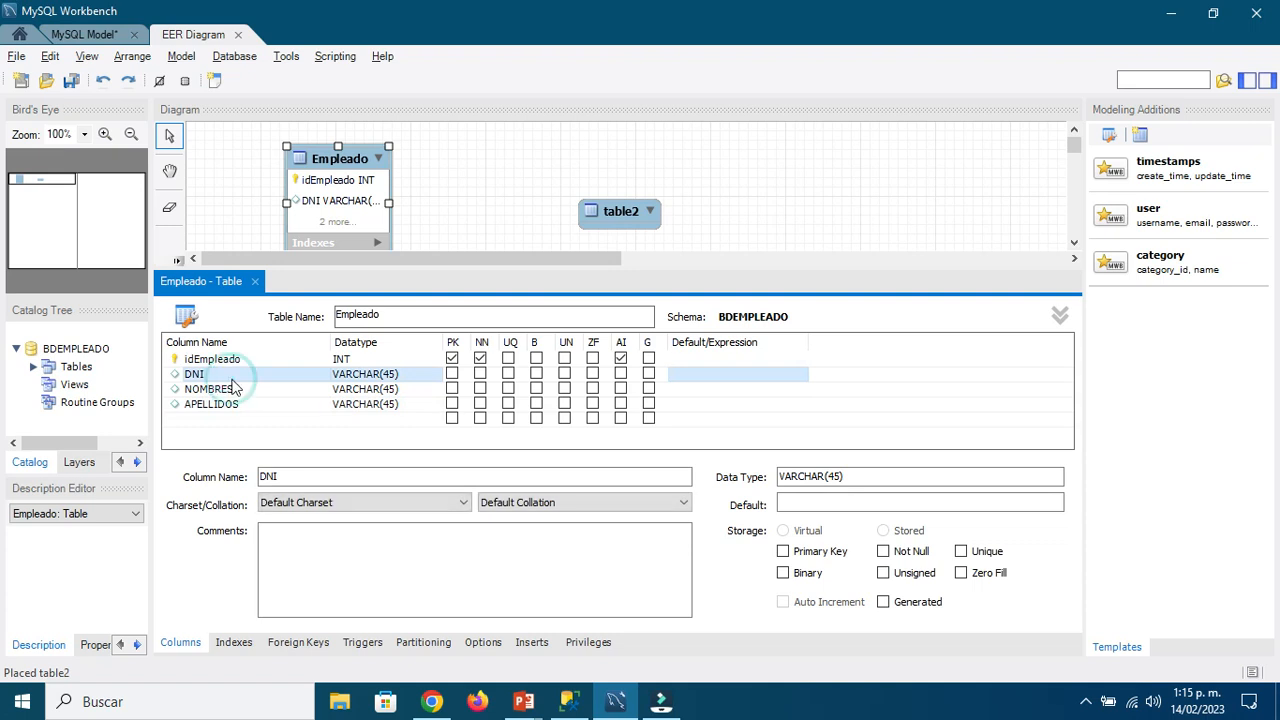
Step: Bold the topic Clave Primaria on the Temas slide in PowerPoint, and select the idEmpleado column back in MySQL Workbench
click(523, 701)
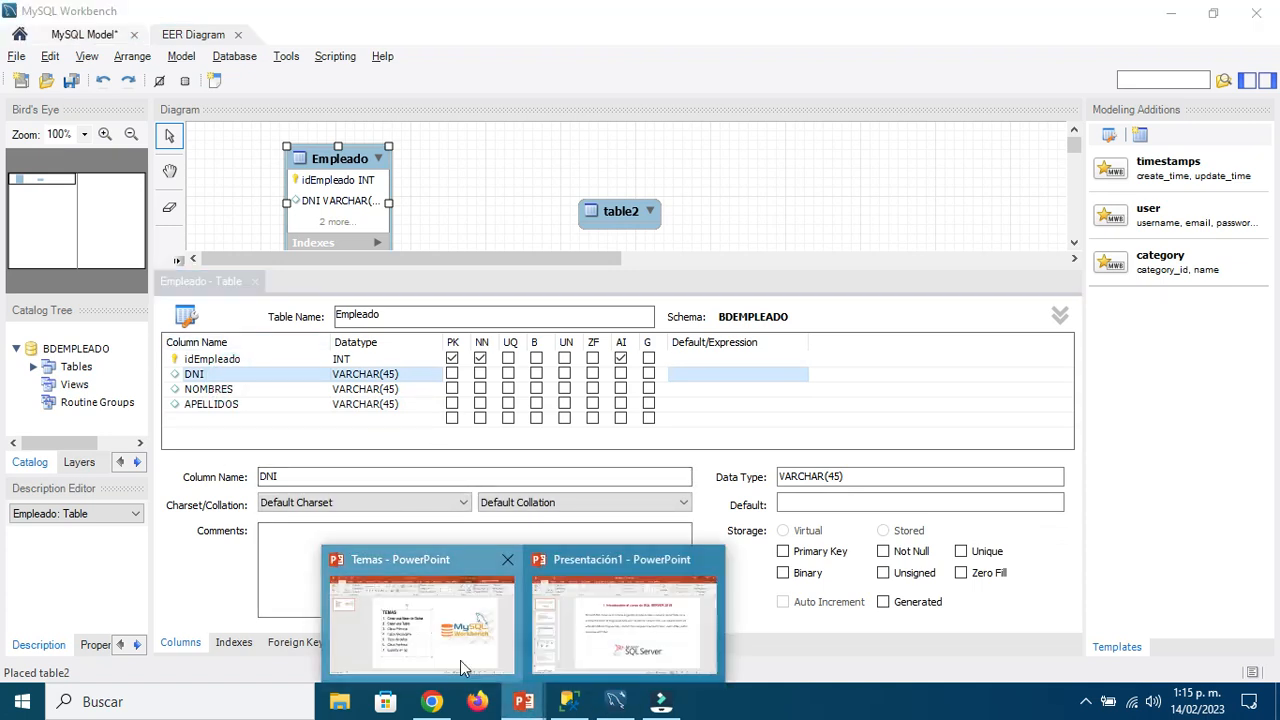
click(460, 660)
drag(545, 370, 427, 372)
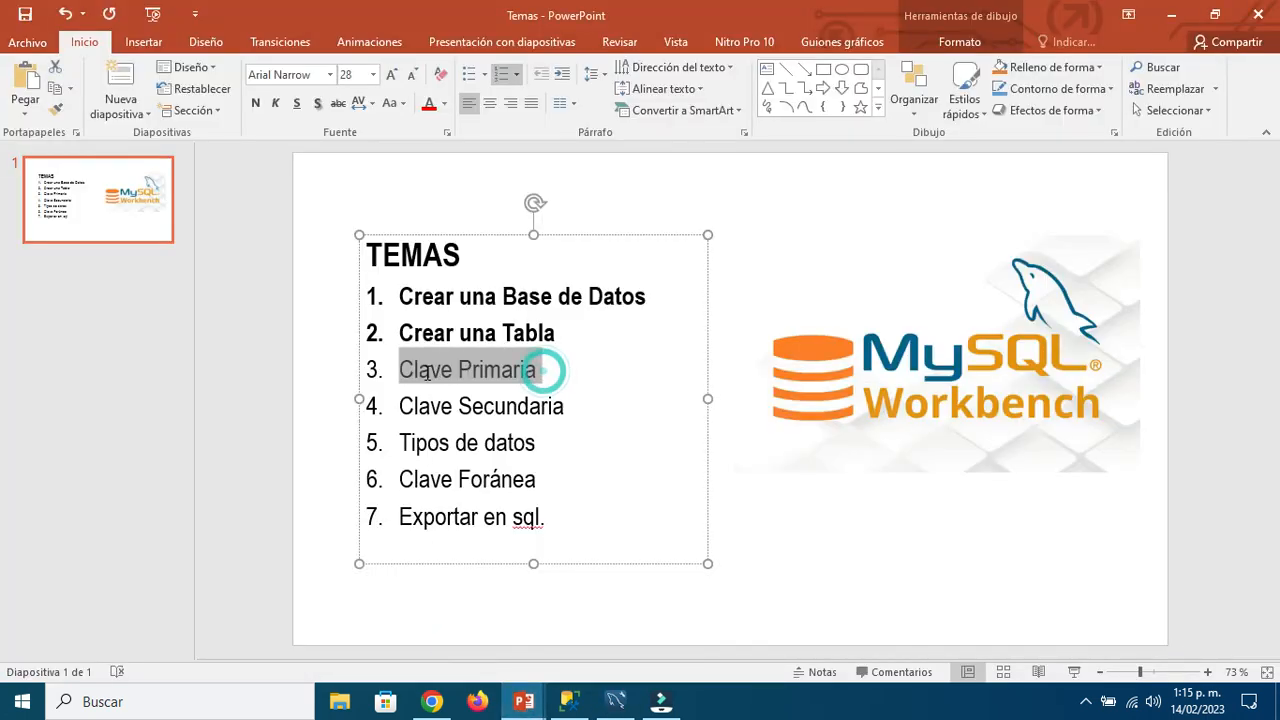
key(ctrl+n)
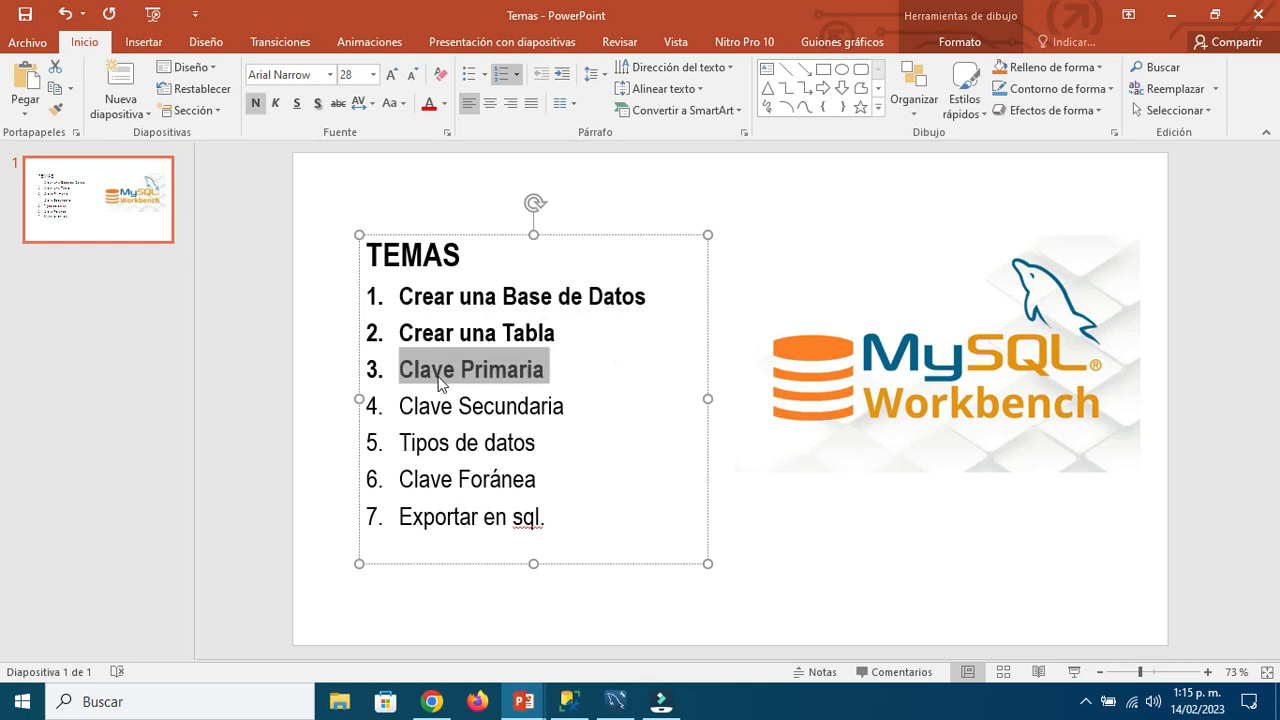
click(616, 701)
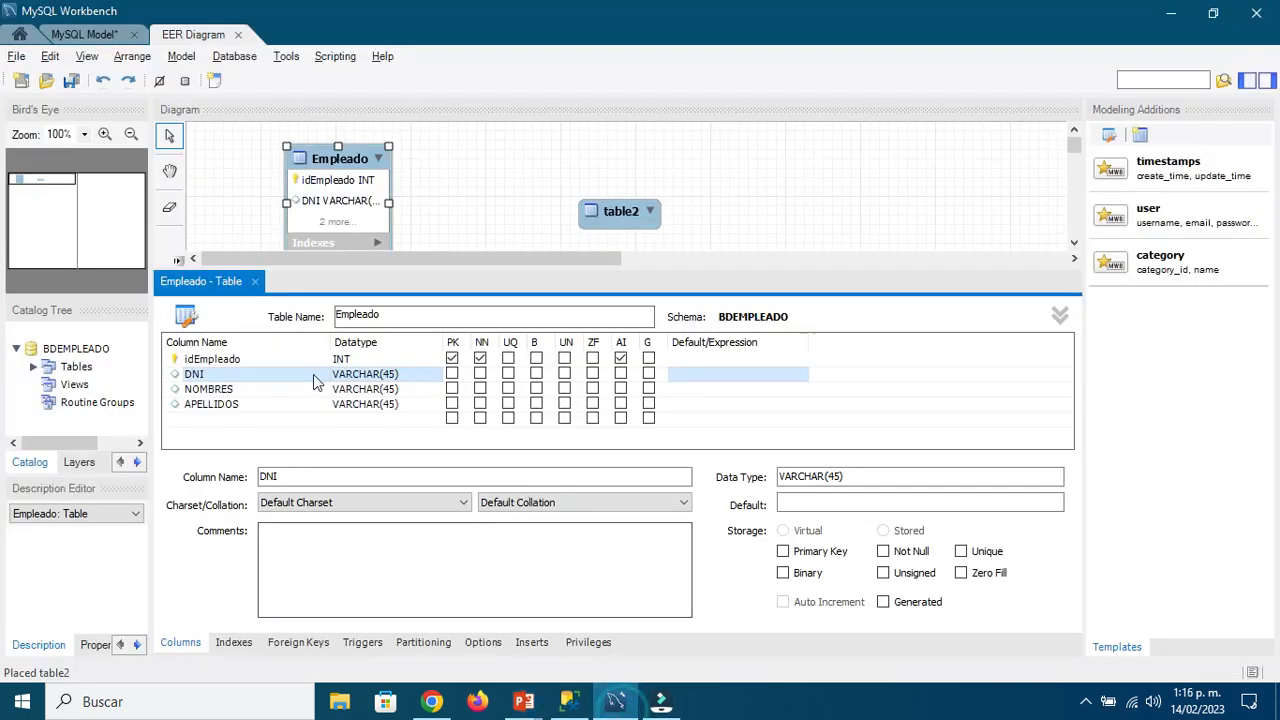
click(273, 362)
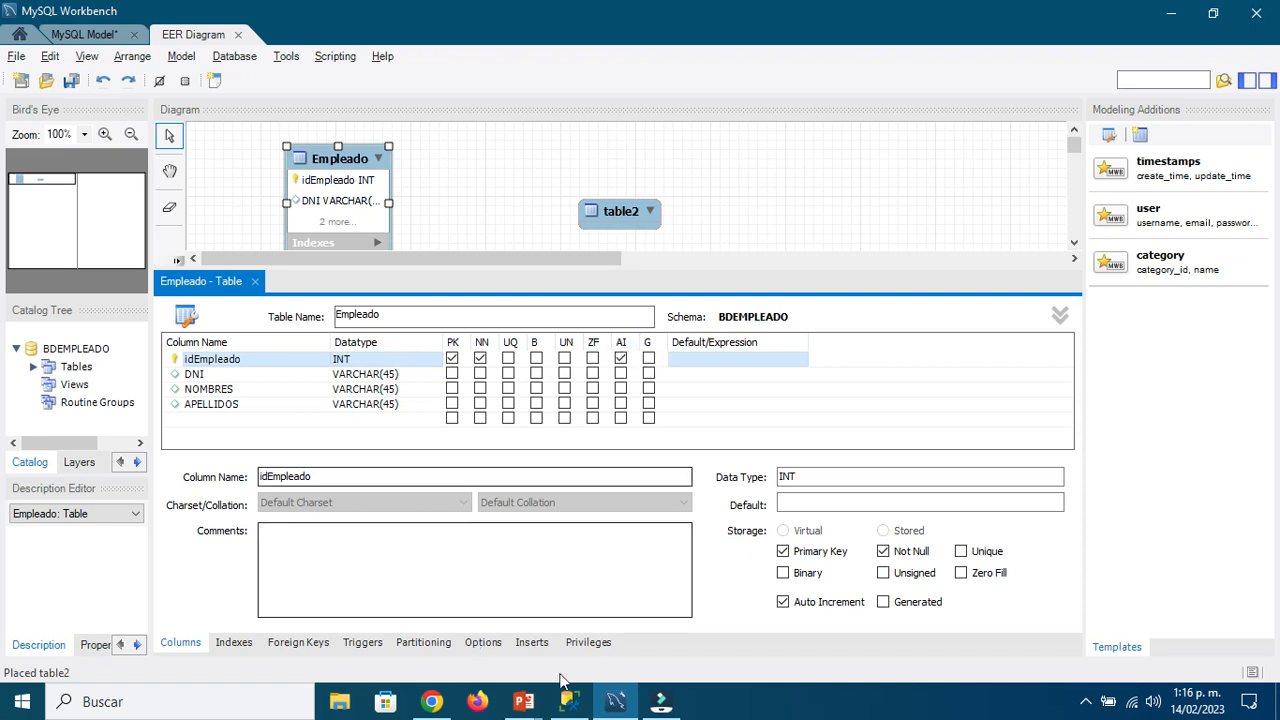
Step: Bold the topic Tipos de datos on the Temas slide in PowerPoint, and return to the Empleado table in MySQL Workbench
mouse_move(524, 701)
click(454, 640)
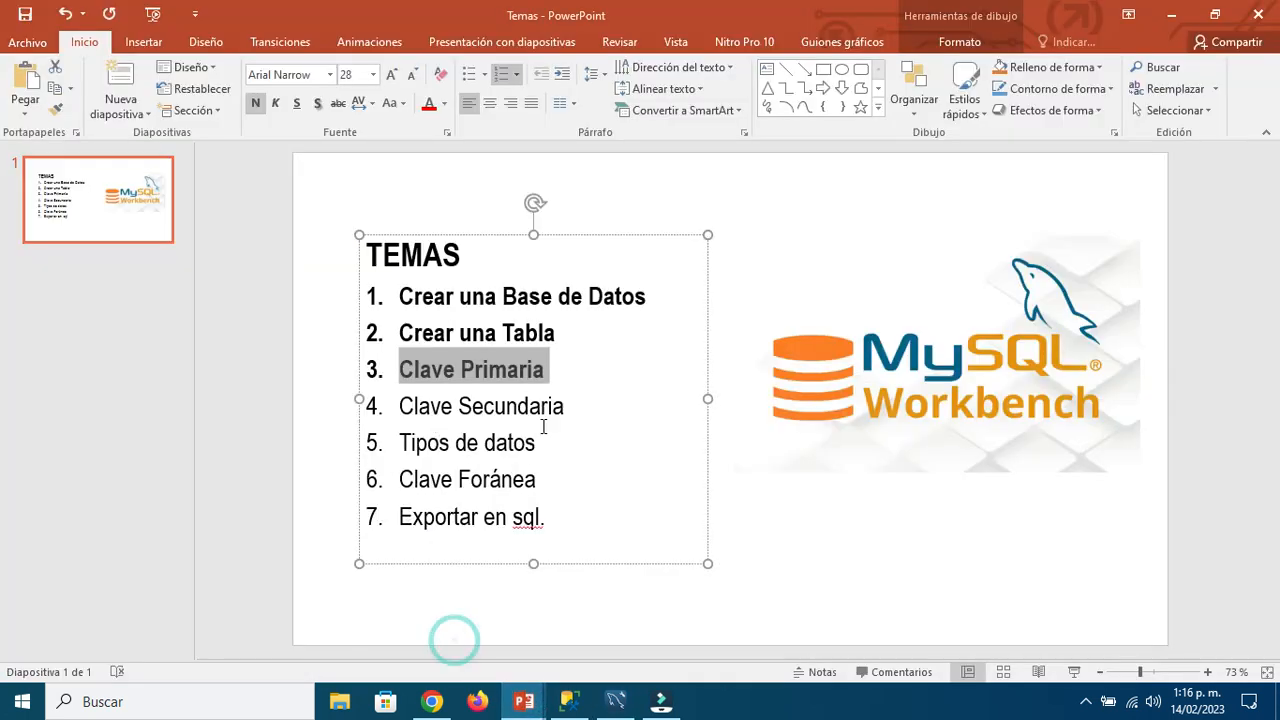
click(568, 408)
click(544, 444)
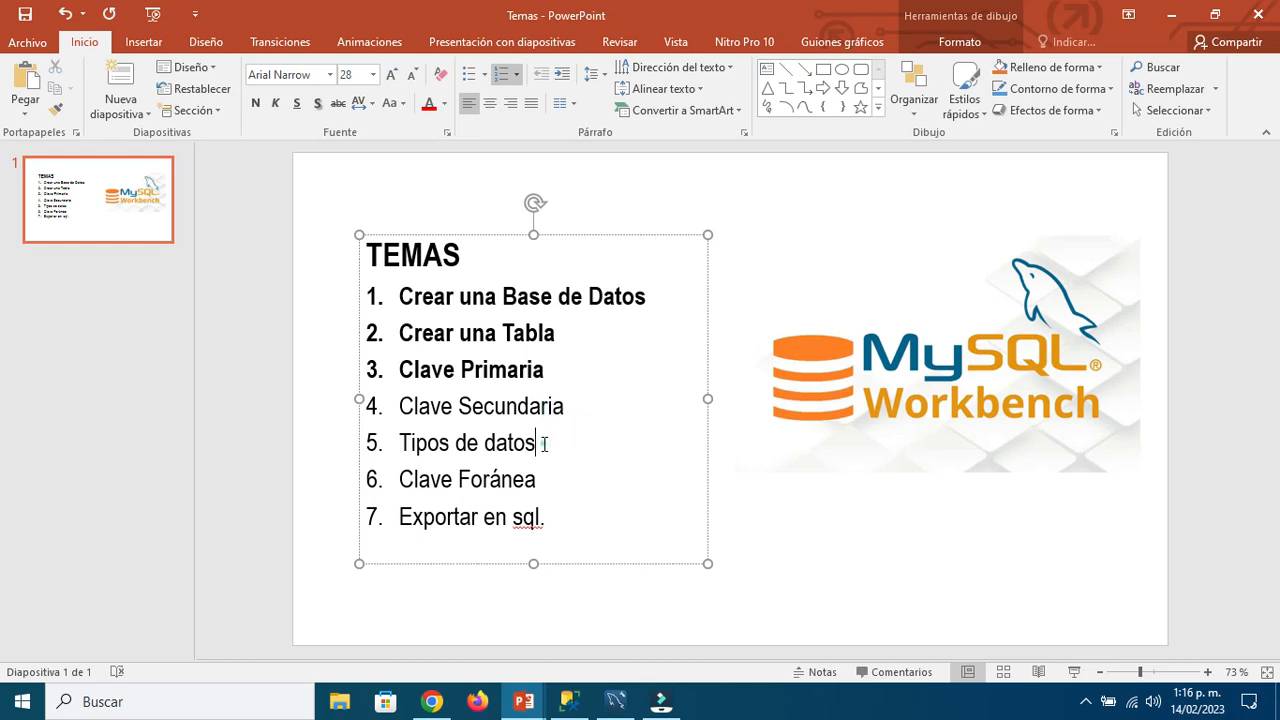
triple_click(544, 444)
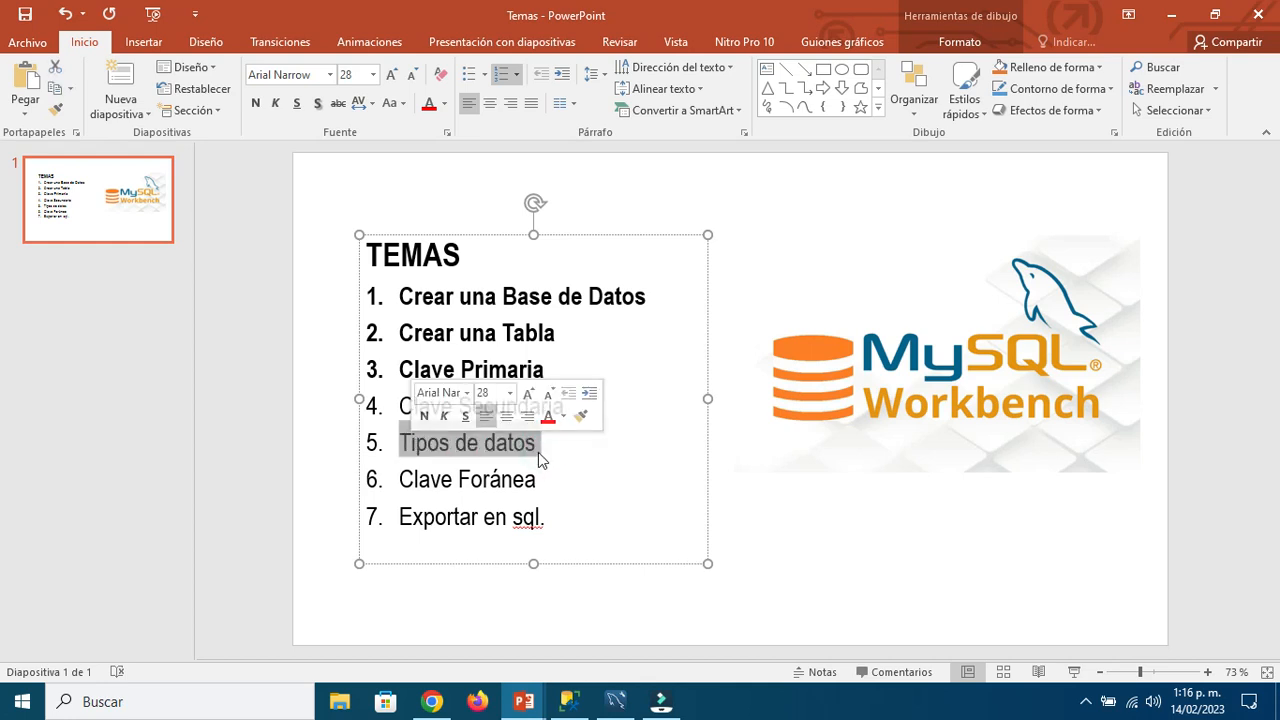
key(ctrl+n)
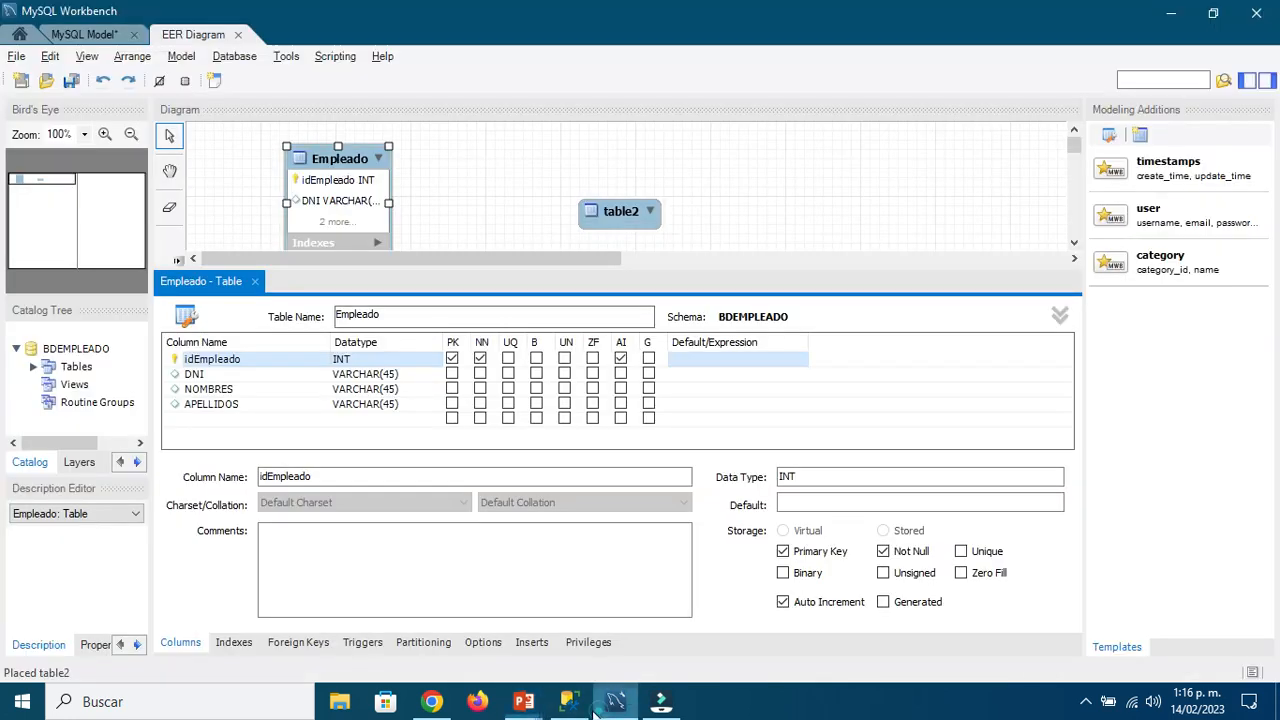
click(615, 701)
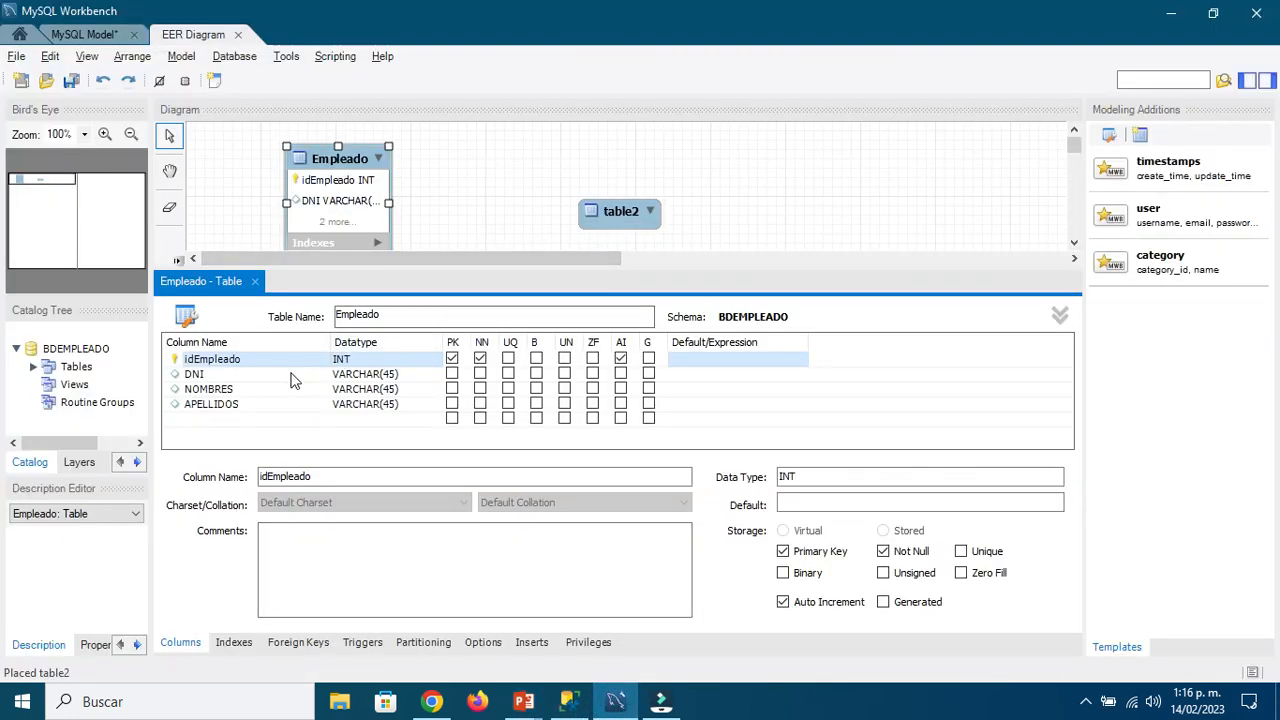
Step: Examine the data types of the DNI, NOMBRES and APELLIDOS columns in the Empleado table
click(384, 378)
click(384, 389)
click(384, 404)
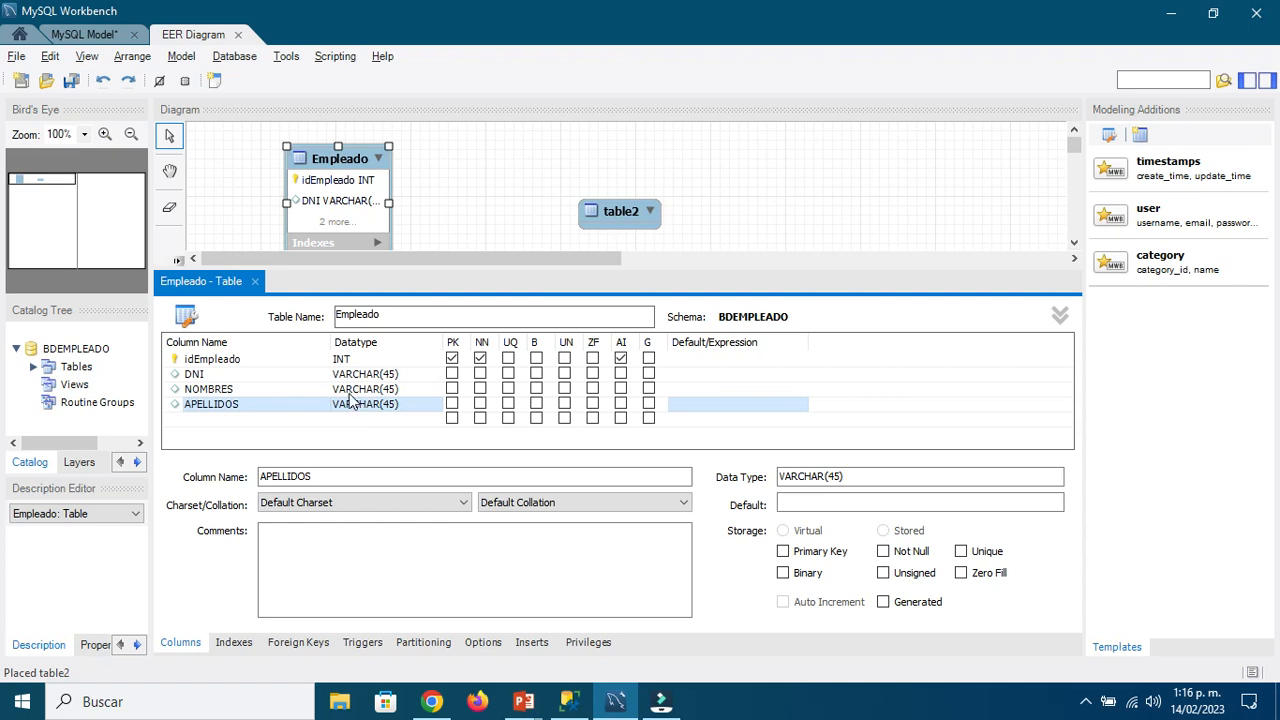
Step: Set the data type of the DNI column in the Empleado table to CHAR(11)
click(390, 374)
click(390, 374)
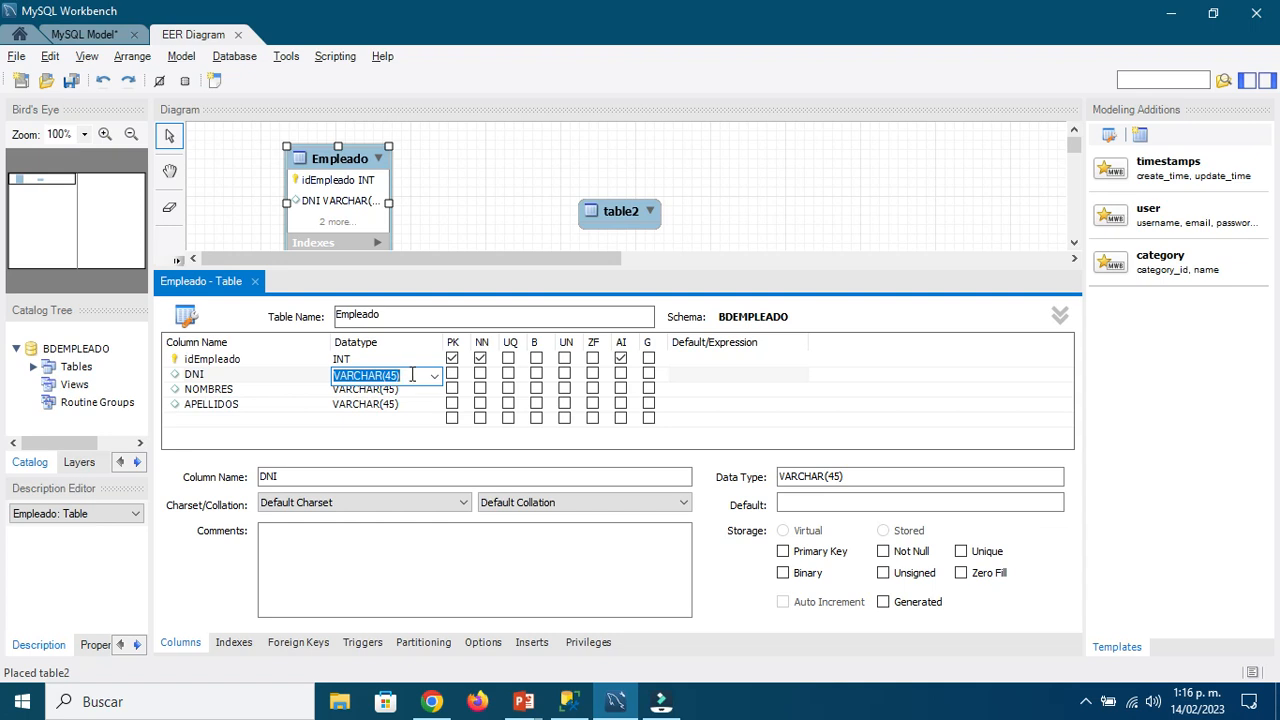
text(CHAR(11)
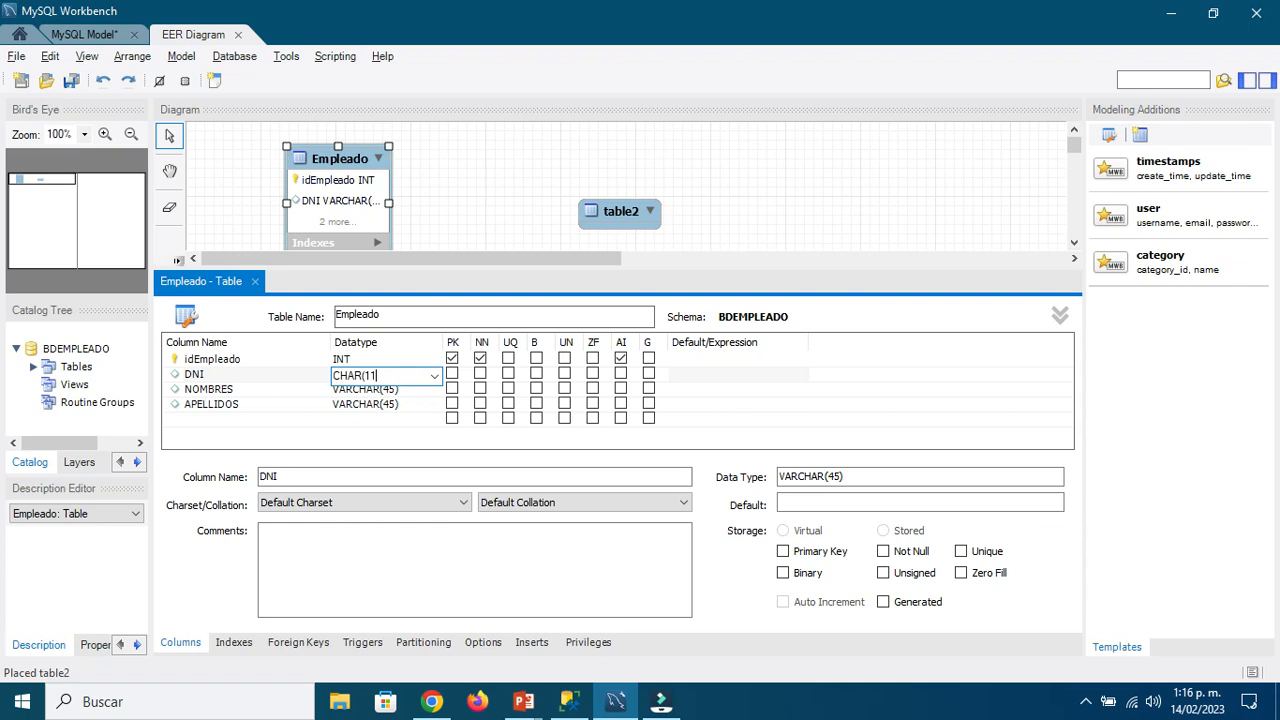
text())
click(397, 392)
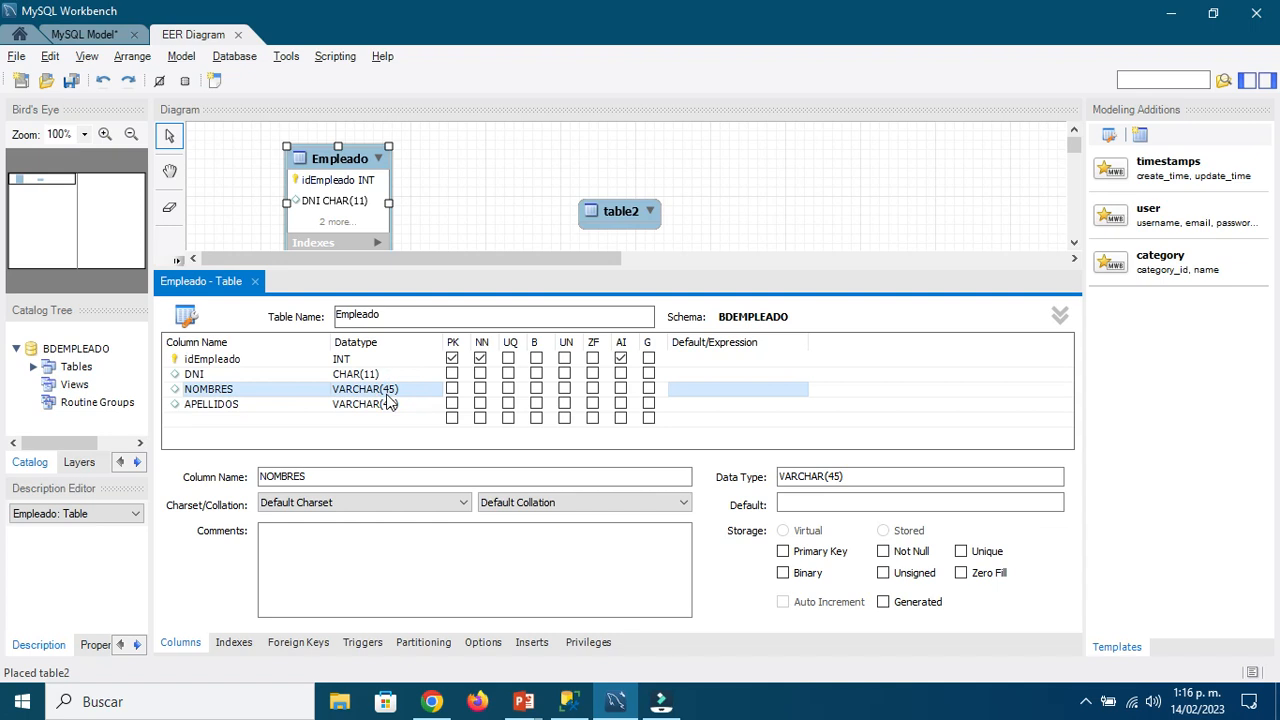
Step: Set the data type of the NOMBRES column in the Empleado table to VARCHAR(50)
click(390, 389)
click(390, 389)
key(BackSpace)
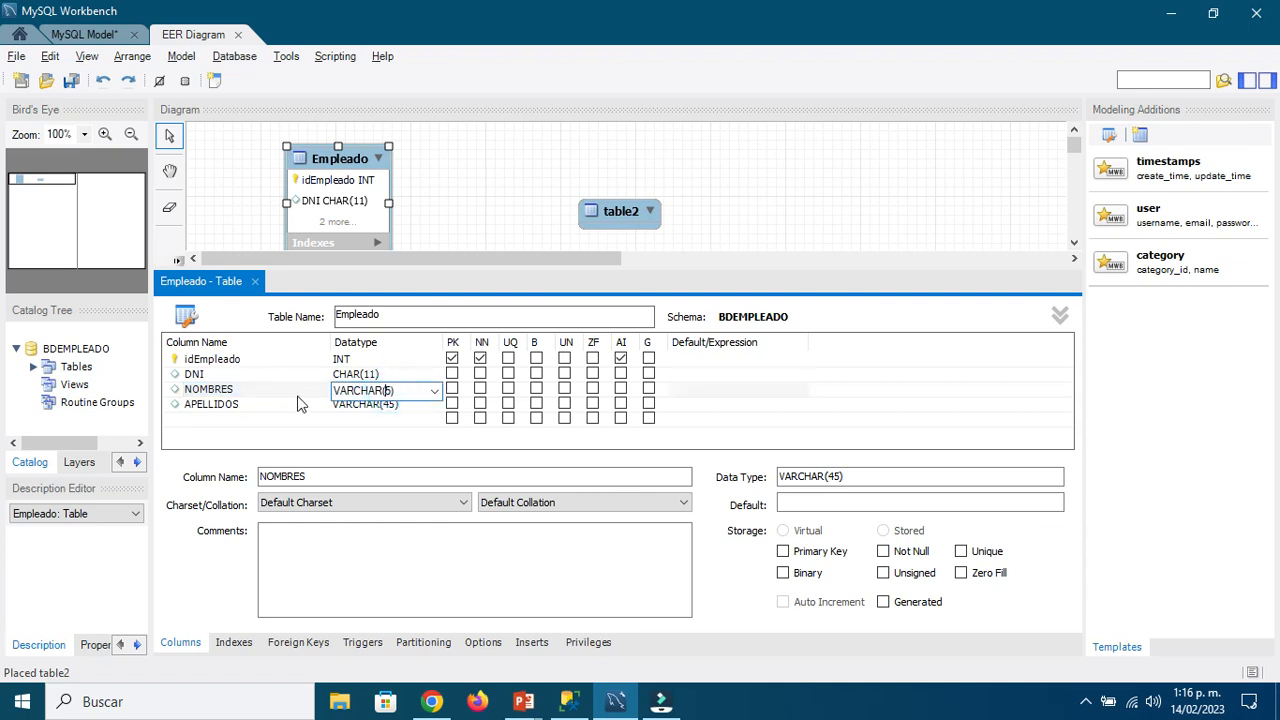
text(0)
click(312, 403)
click(364, 392)
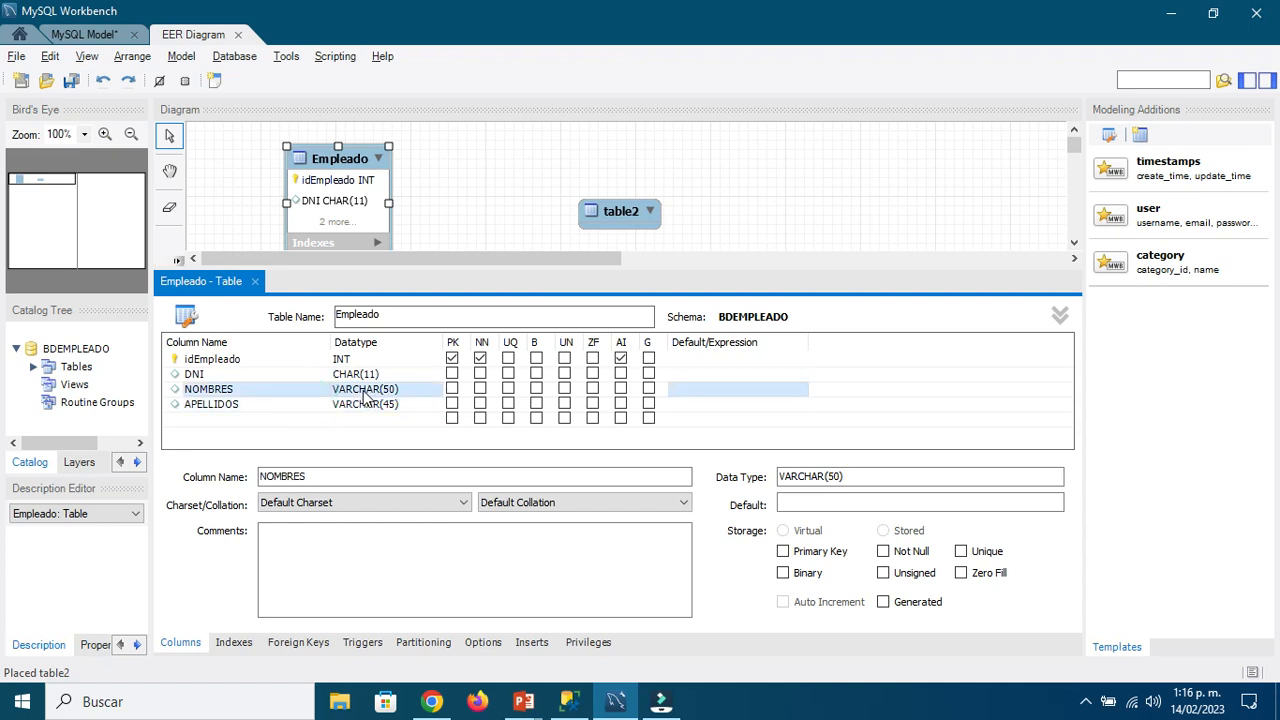
Step: Fill the NOMBRES column's comment with a long run of N characters, and clear the comment again
click(363, 531)
text(NNNNNNNNNNNNNNNNNNNNNNNNNNNNNNNNNNNNNNNNNNNNN)
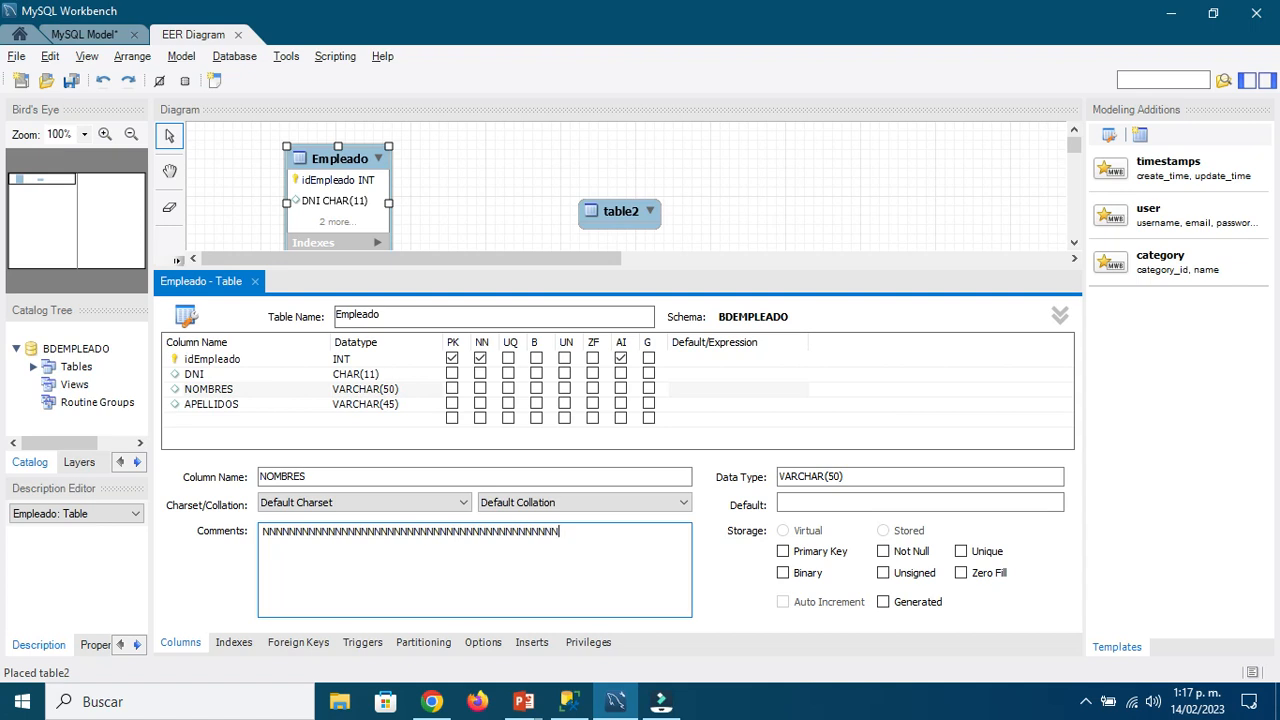
key(BackSpace)
key(BackSpace)
key(BackSpace)
key(BackSpace)
key(BackSpace)
key(BackSpace)
key(BackSpace)
key(BackSpace)
key(BackSpace)
key(BackSpace)
key(BackSpace)
key(BackSpace)
key(BackSpace)
key(BackSpace)
key(BackSpace)
key(BackSpace)
key(BackSpace)
key(BackSpace)
key(BackSpace)
key(BackSpace)
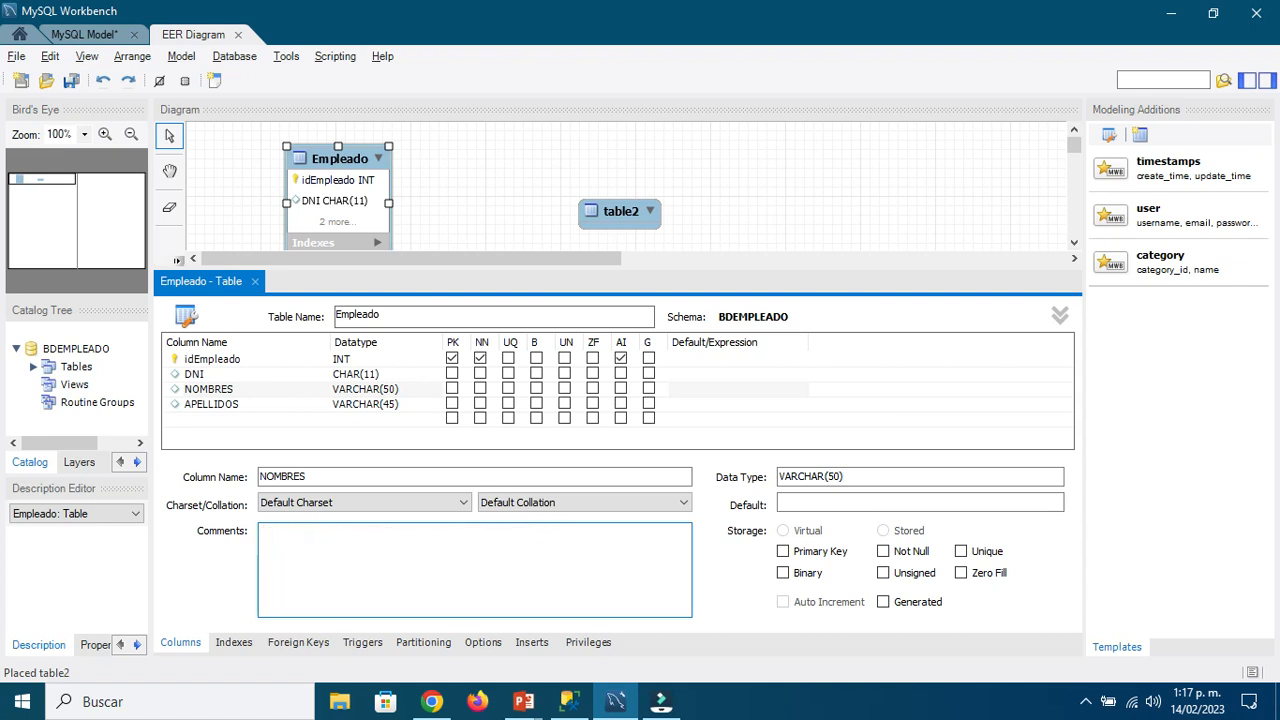
Step: Set the data type of the APELLIDOS column in the Empleado table to VARCHAR(50)
click(236, 408)
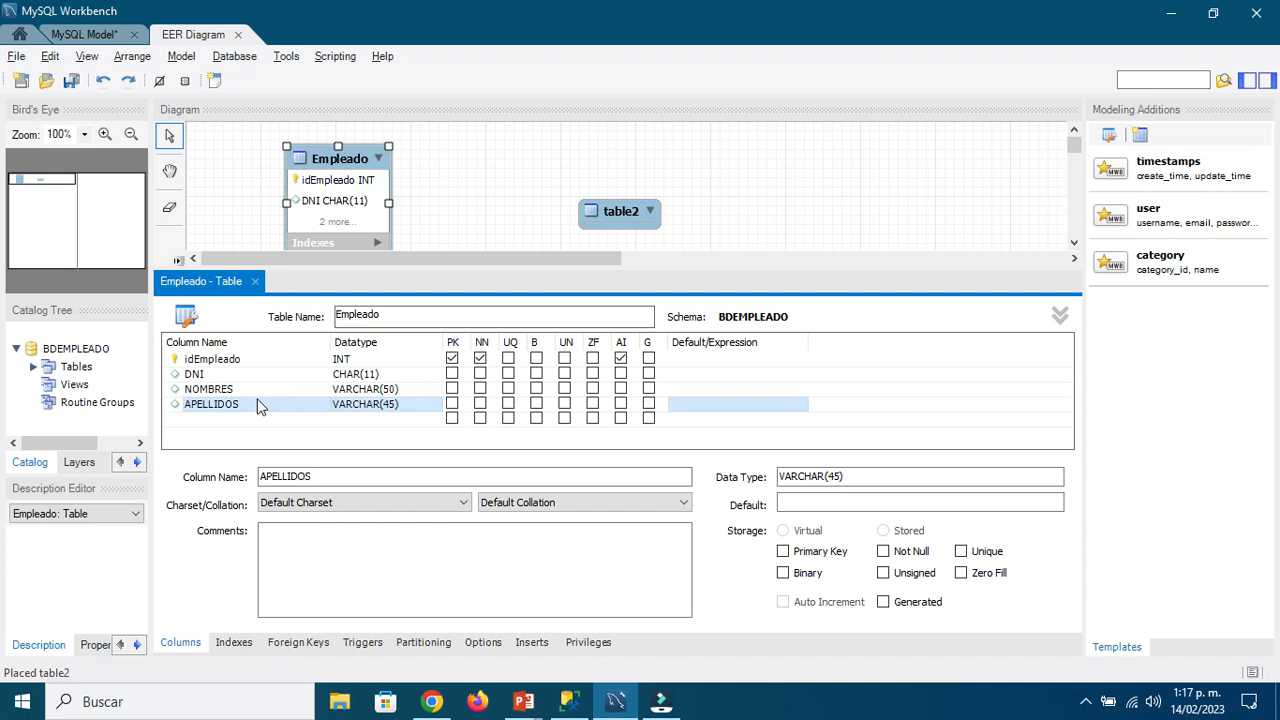
click(380, 406)
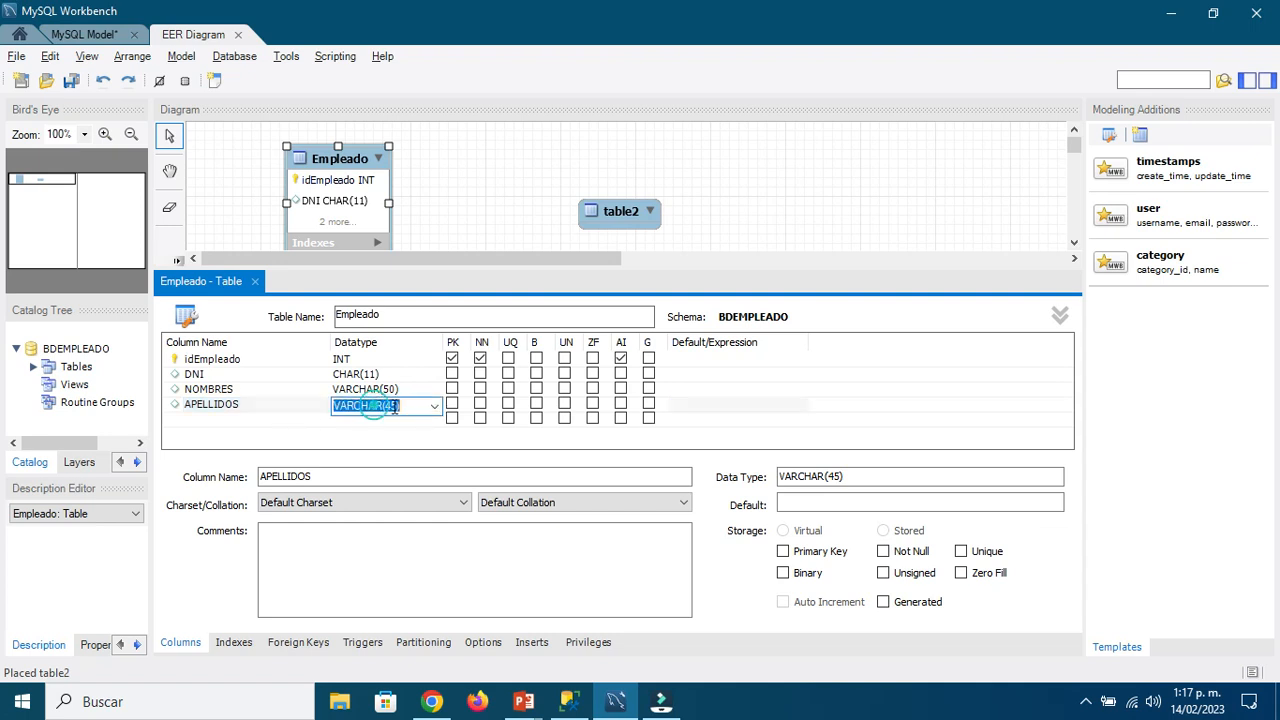
click(394, 406)
text(50)
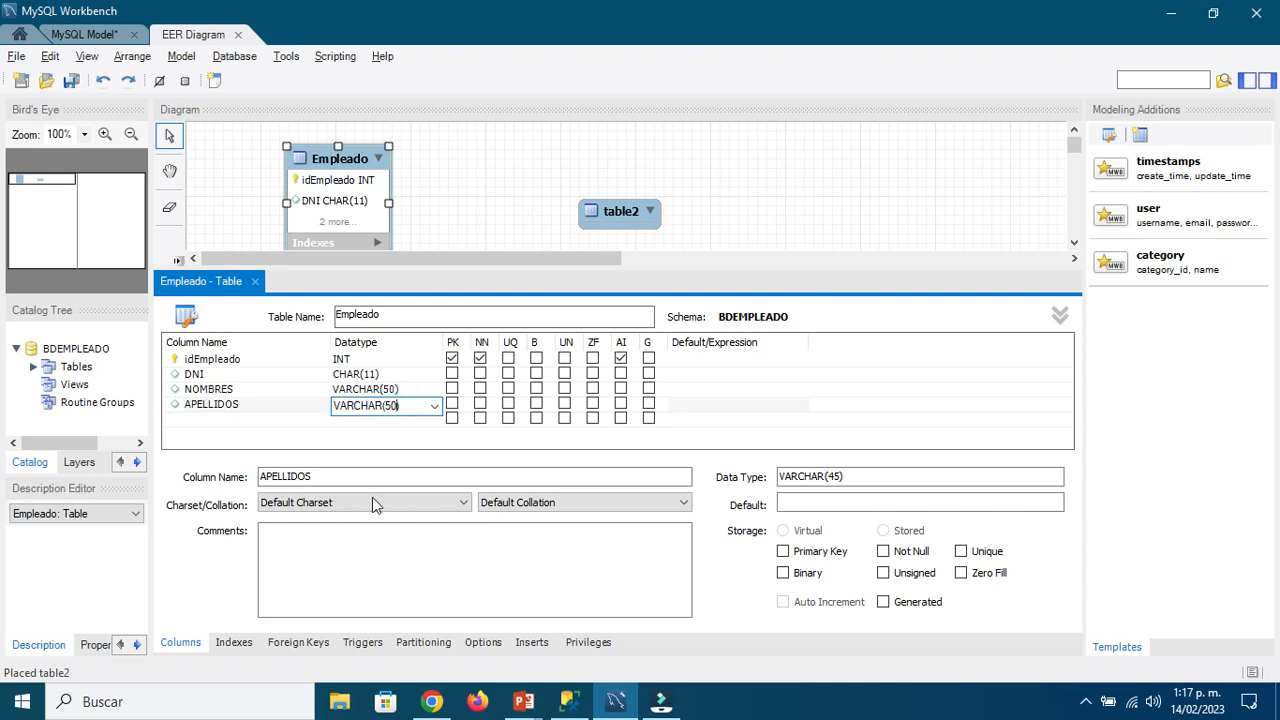
click(366, 551)
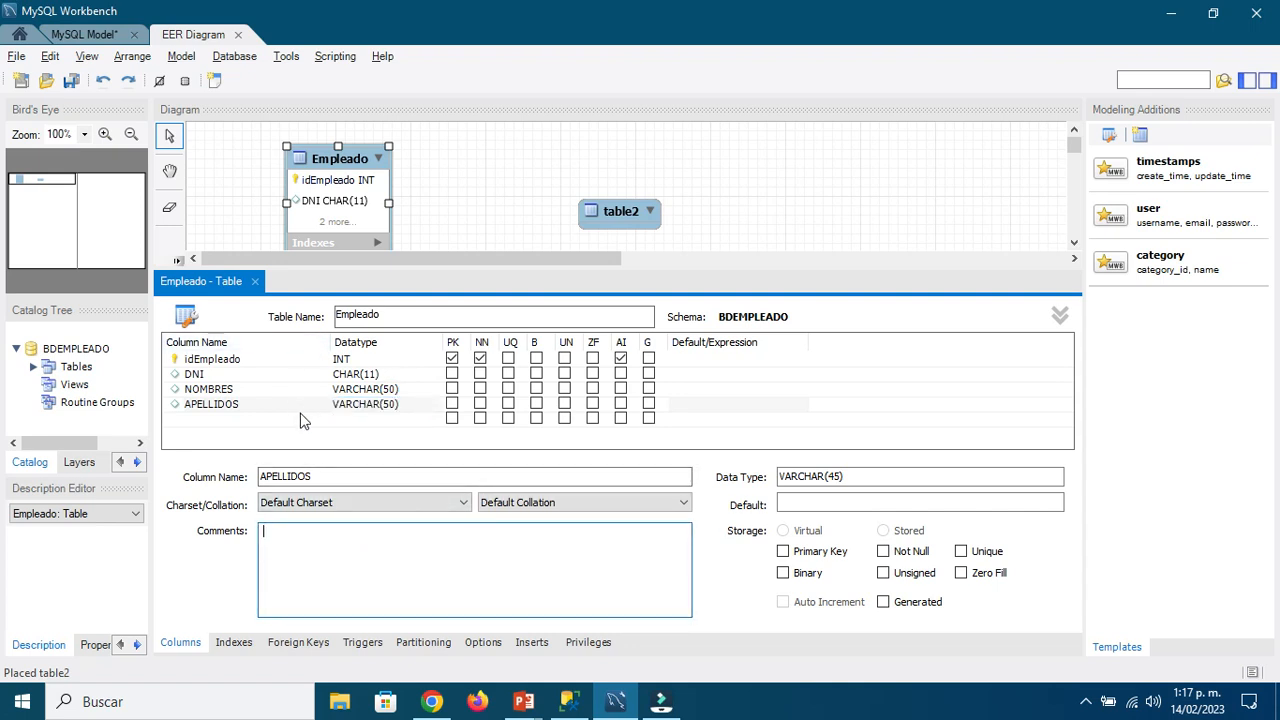
Step: Review the data types of the idEmpleado, DNI, NOMBRES and APELLIDOS columns one by one
click(238, 364)
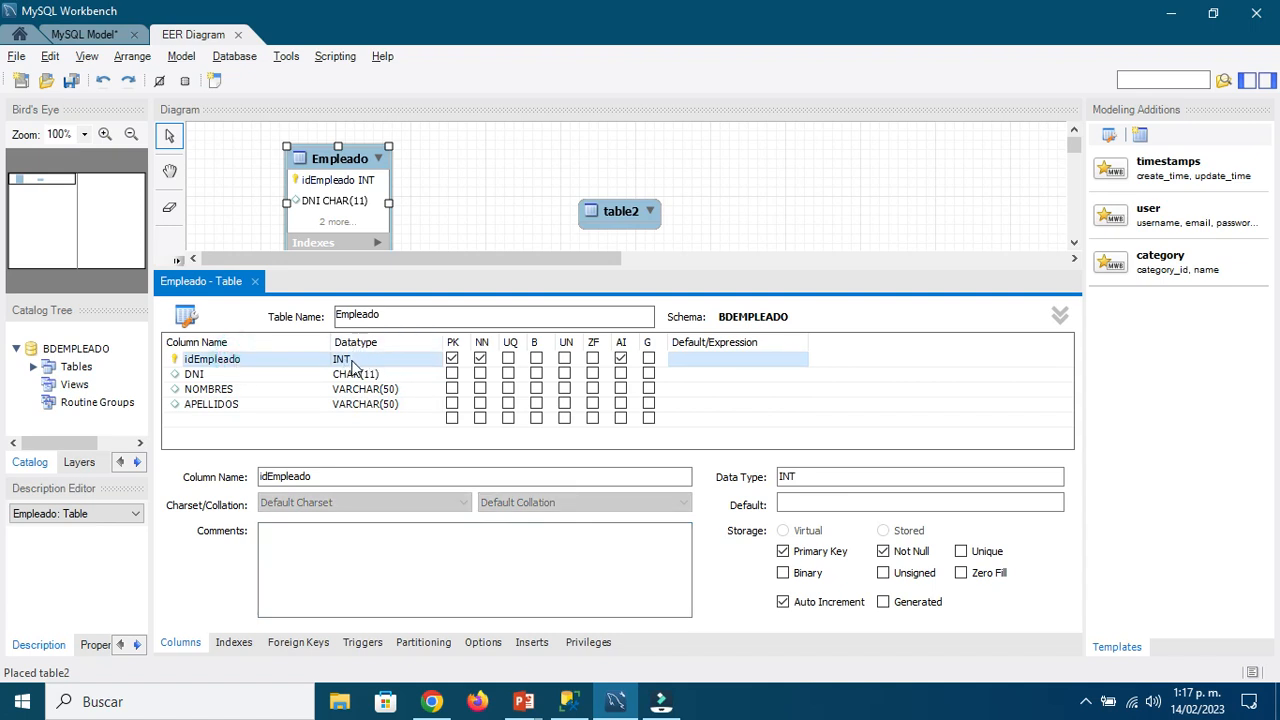
click(254, 374)
click(353, 547)
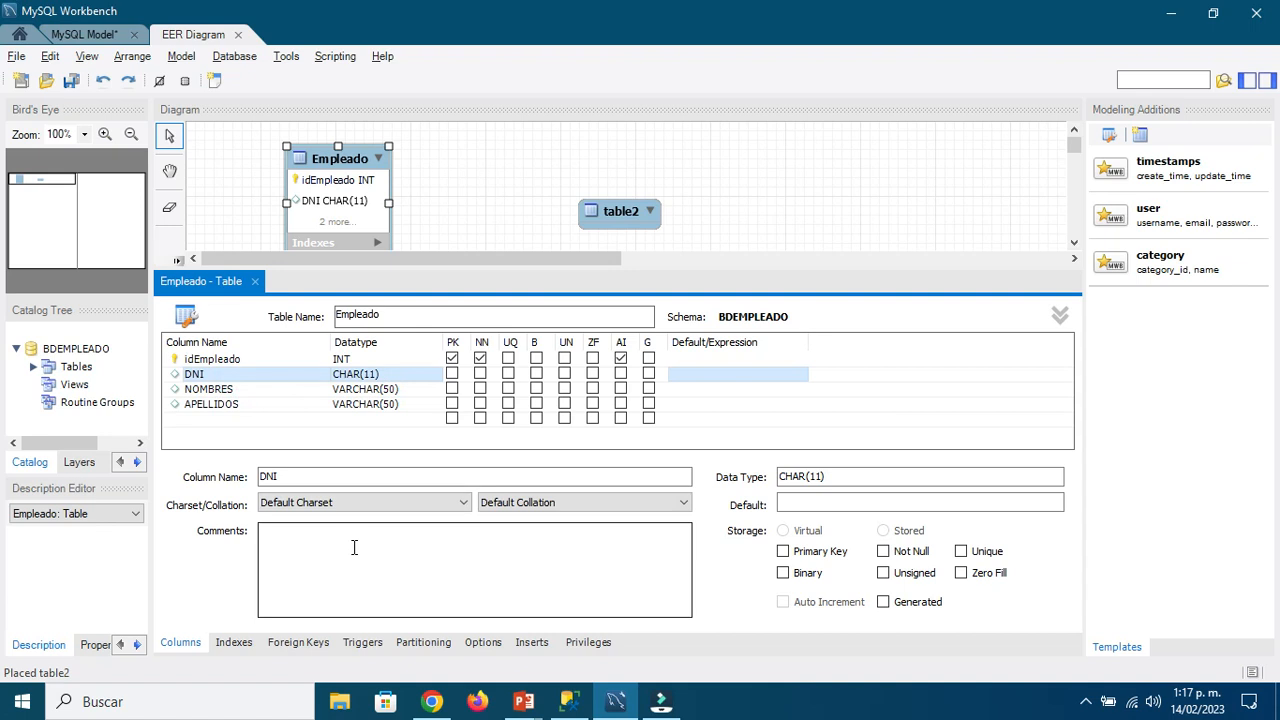
click(243, 388)
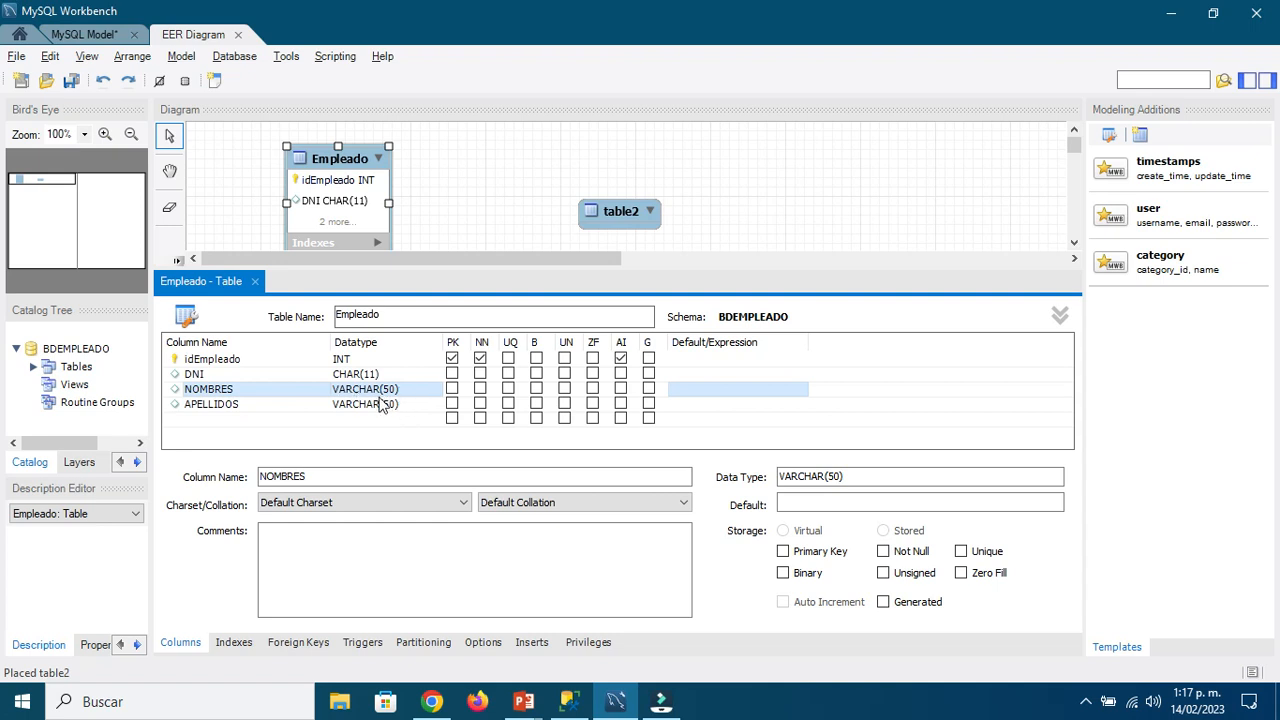
click(262, 406)
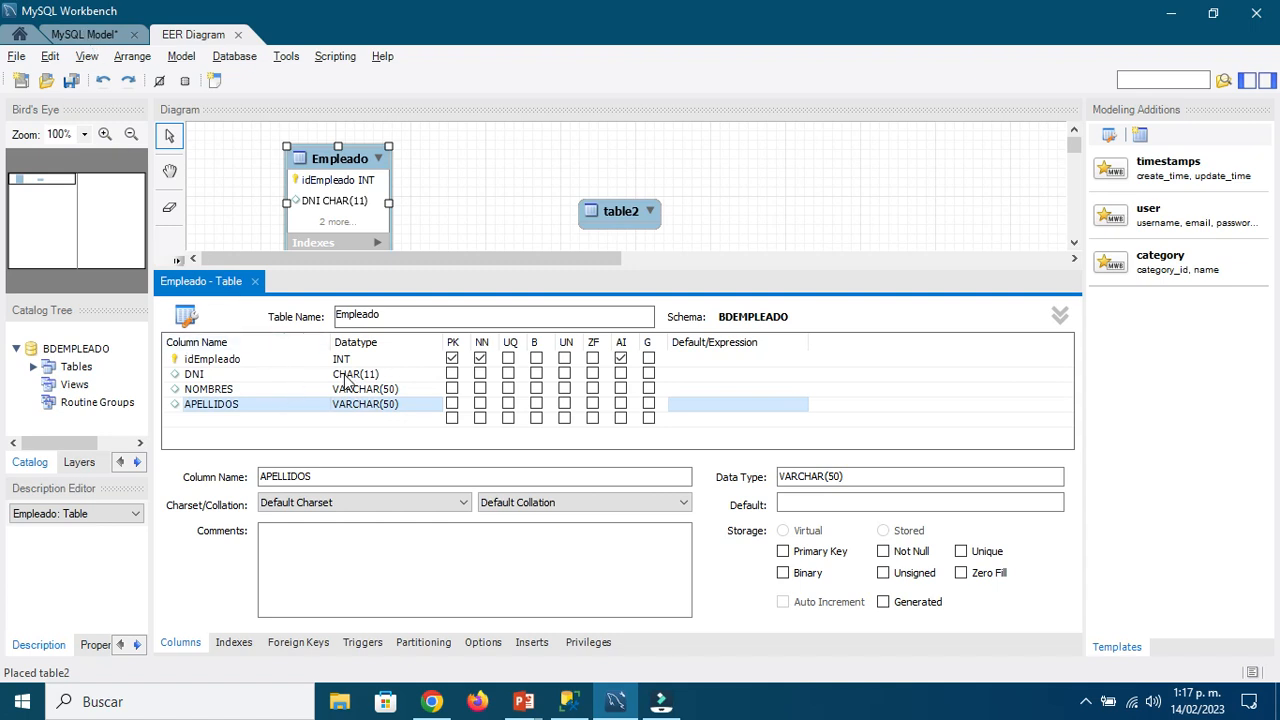
click(296, 376)
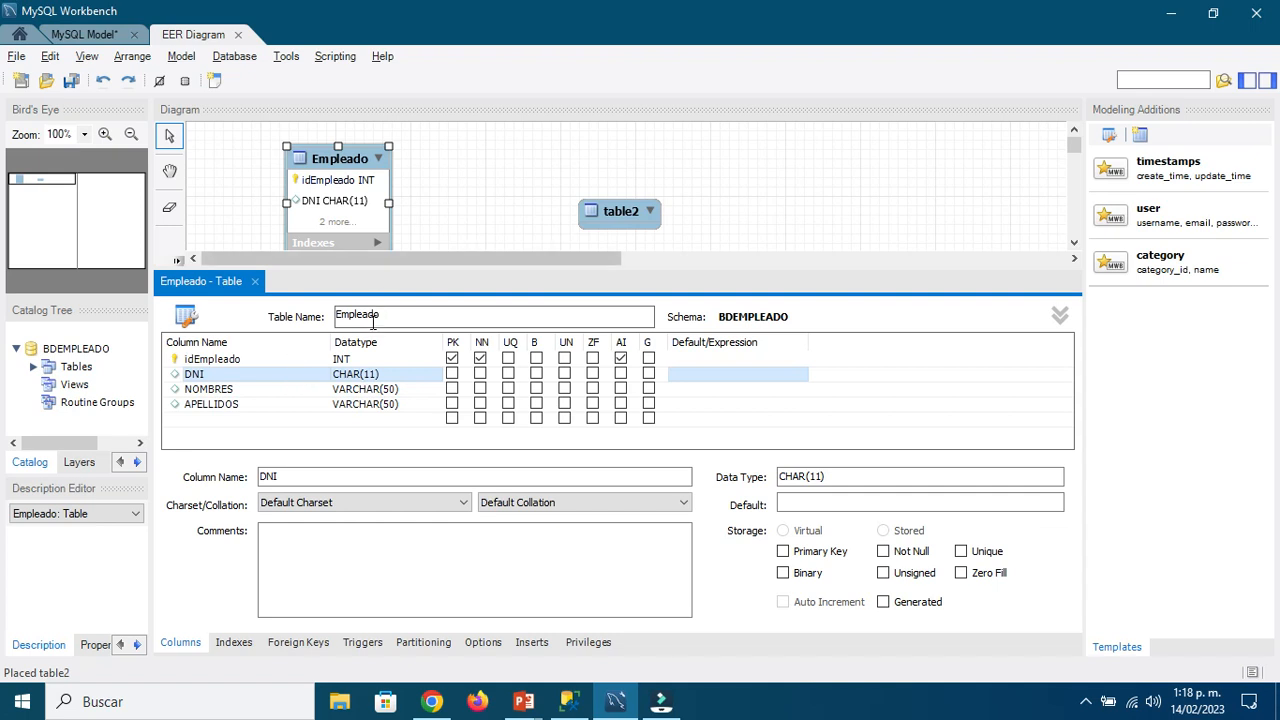
Step: Mark the DNI, NOMBRES and APELLIDOS columns of the Empleado table as Not Null
click(480, 373)
click(480, 388)
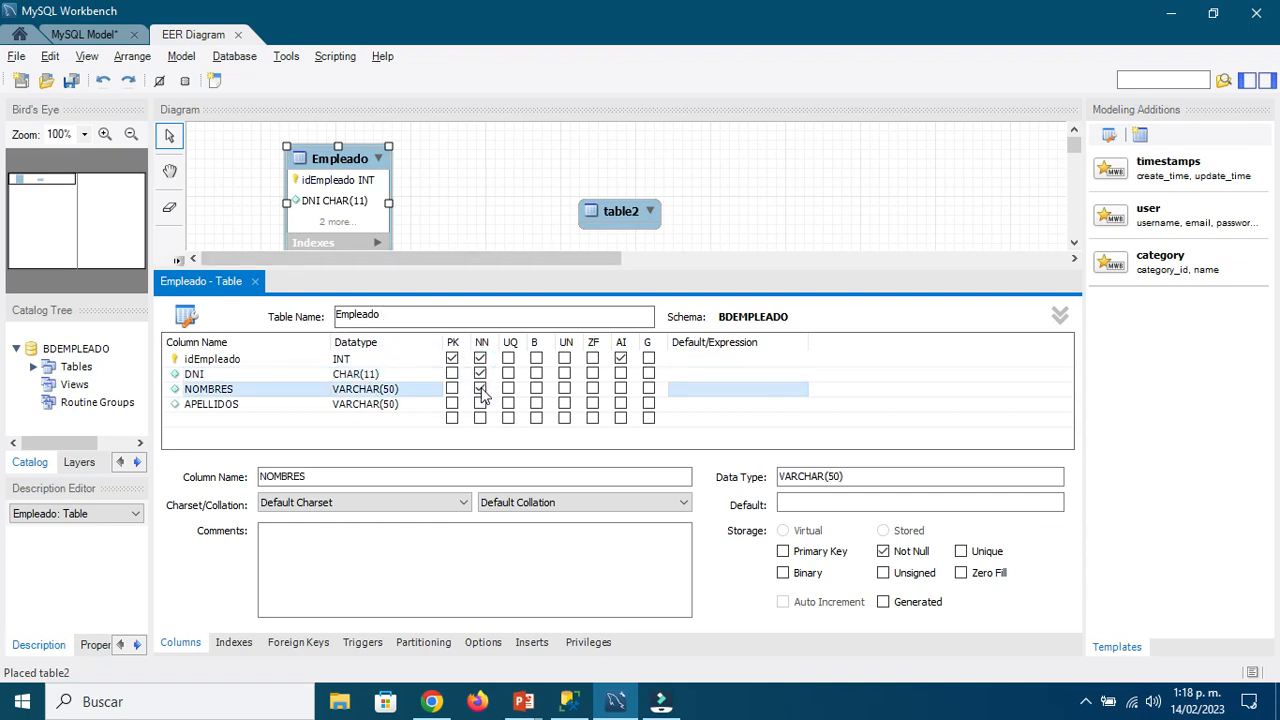
click(480, 403)
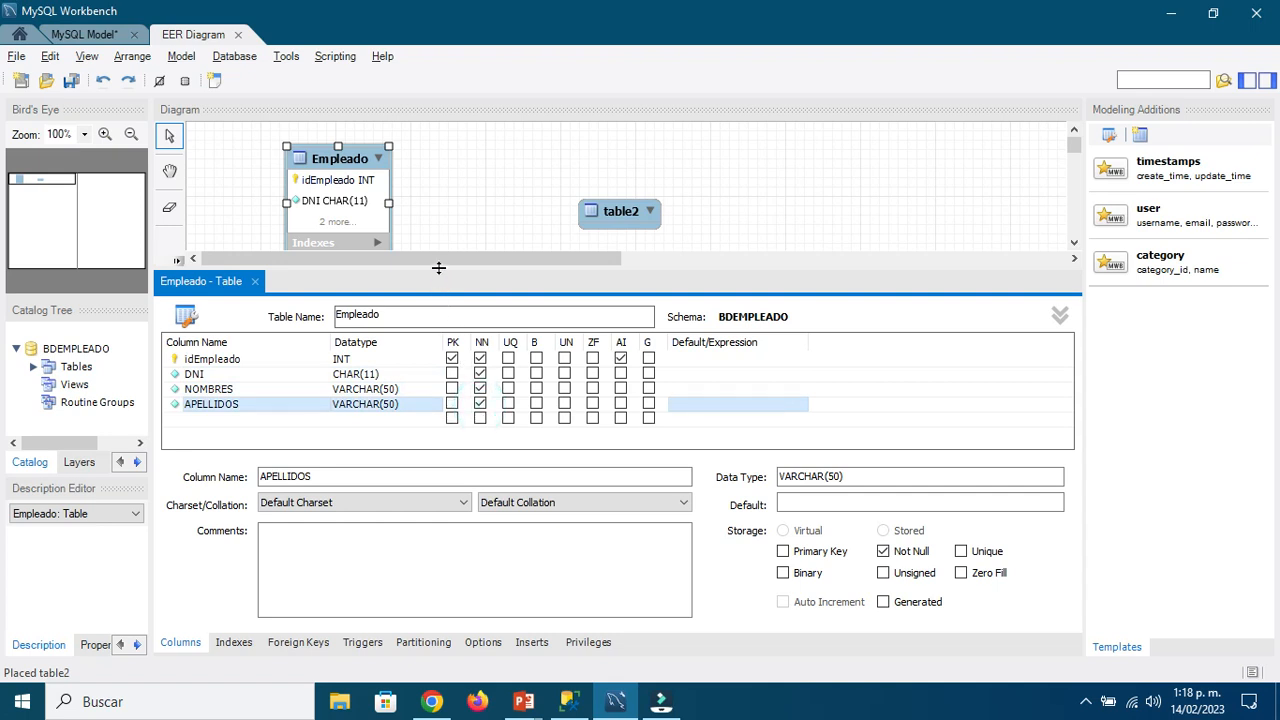
Step: Make the diagram area taller and enlarge the Empleado table in it to show all four columns, shifting the table slightly up
drag(438, 268, 441, 305)
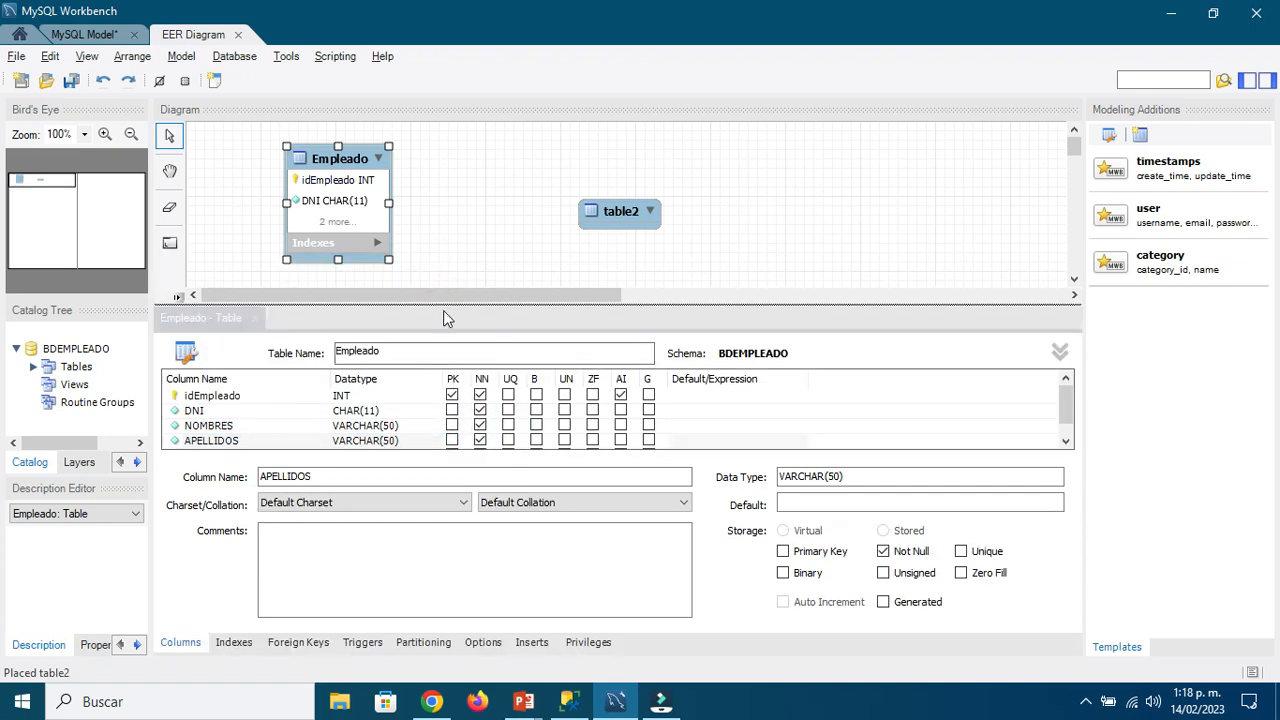
click(444, 305)
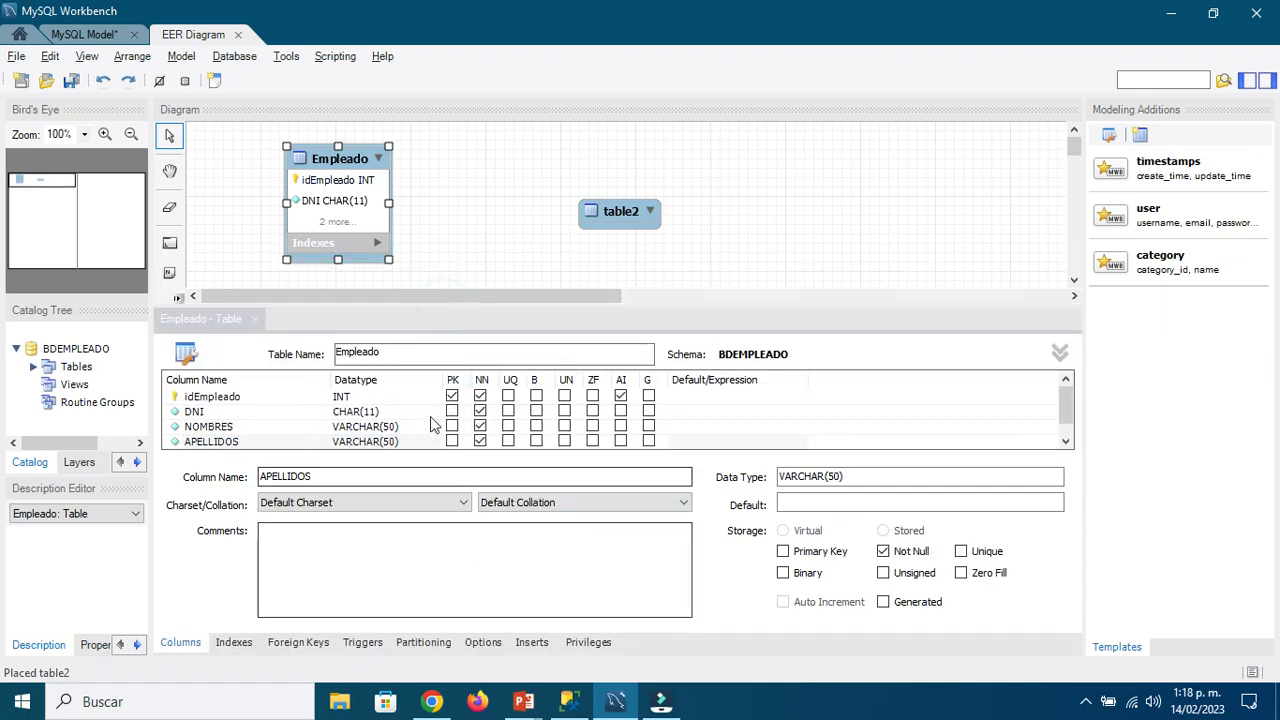
drag(388, 261, 487, 289)
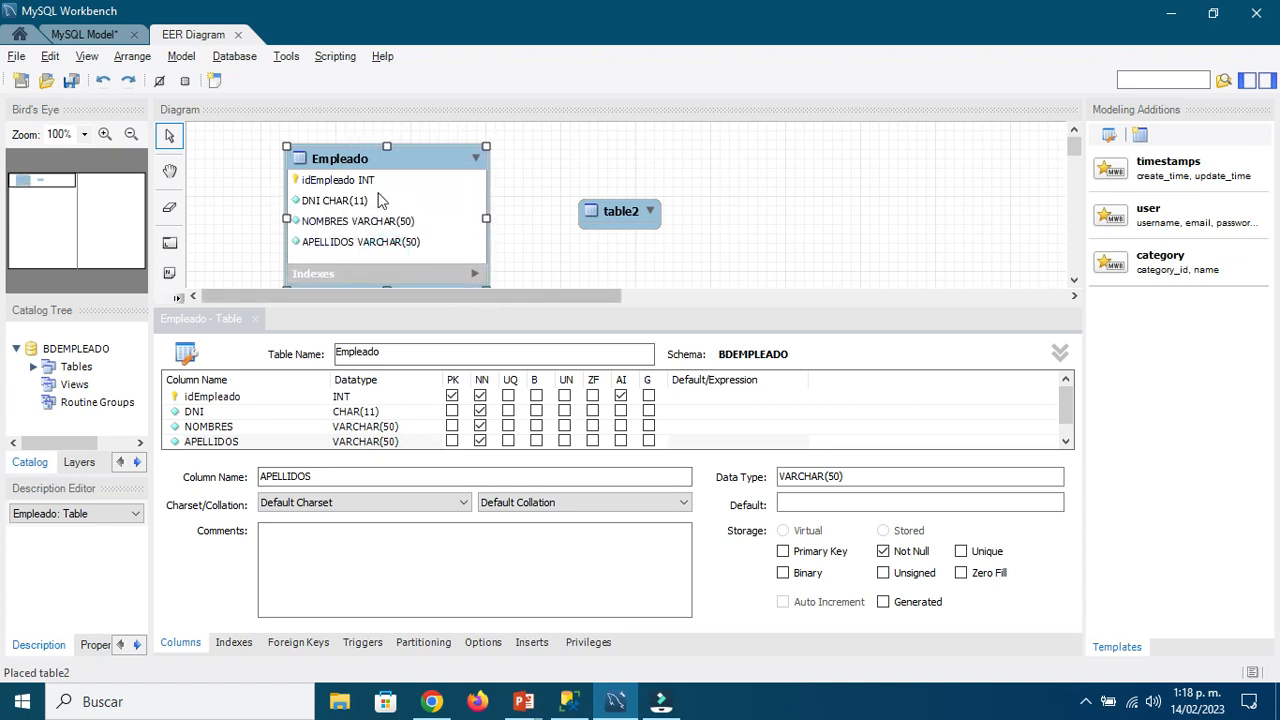
drag(406, 160, 399, 149)
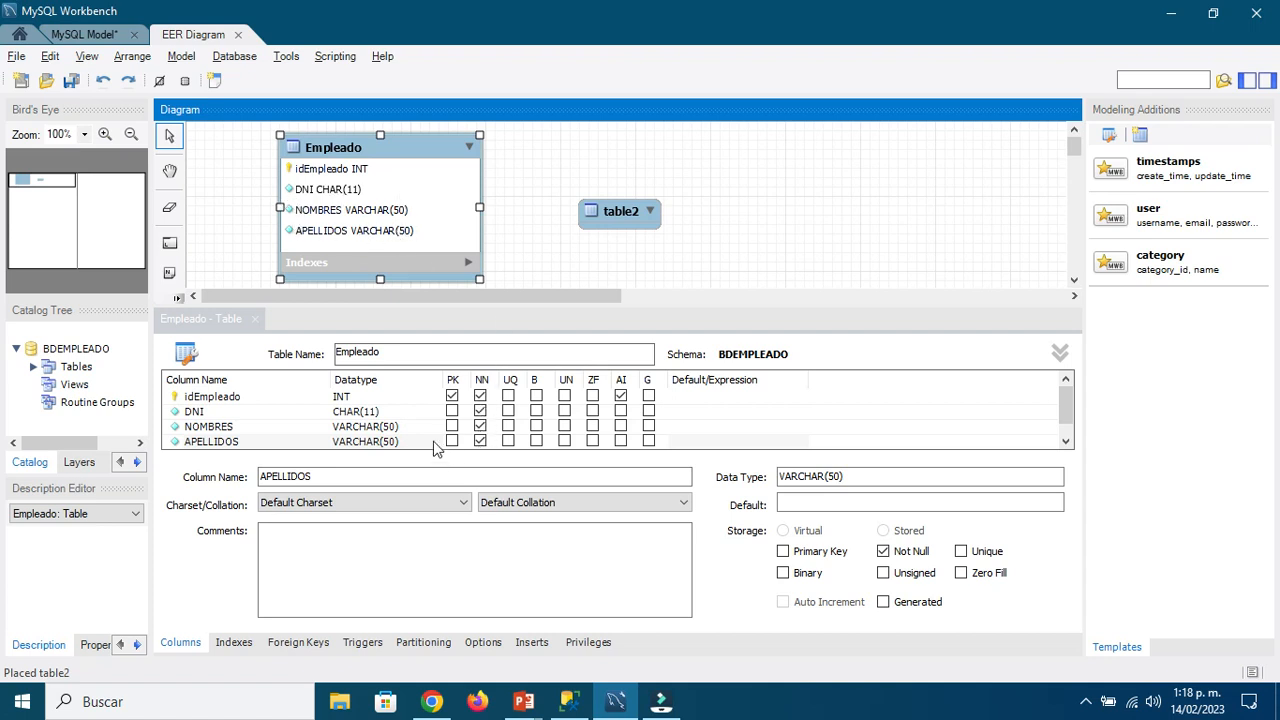
click(363, 551)
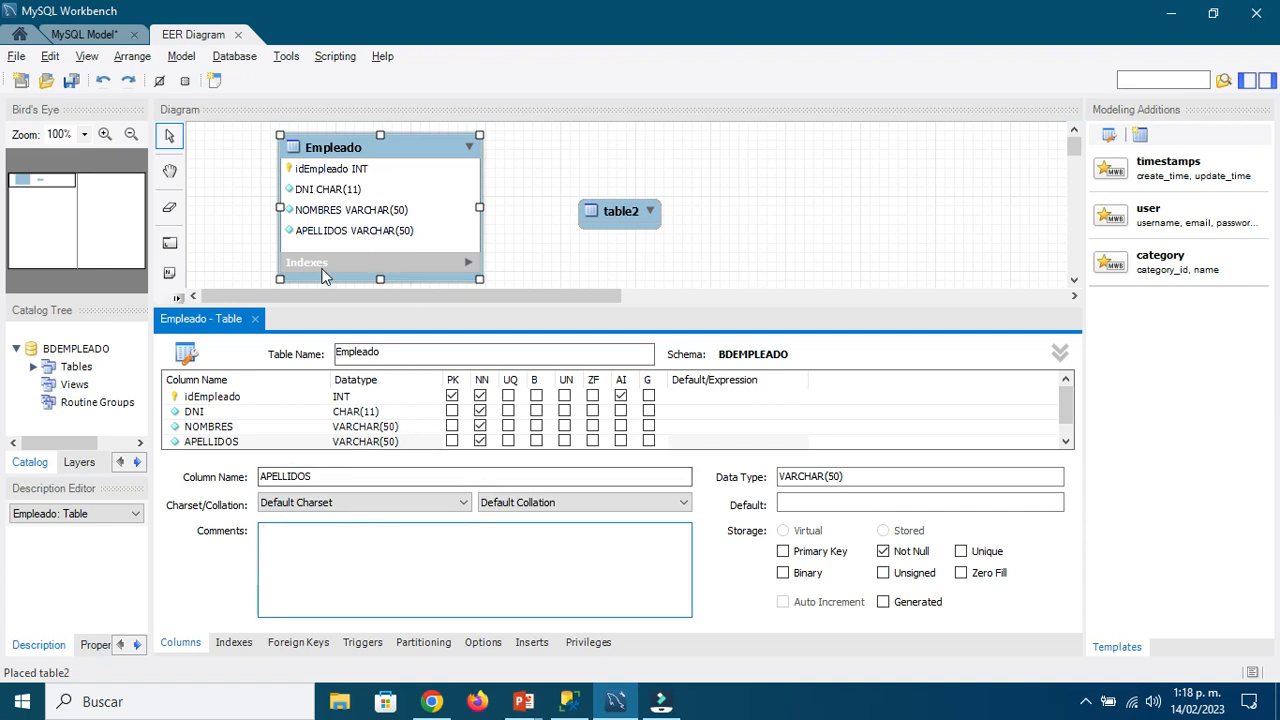
Step: Switch to PowerPoint, highlight the topic Clave Secundaria on the Temas slide, and return to MySQL Workbench
mouse_move(523, 701)
click(449, 634)
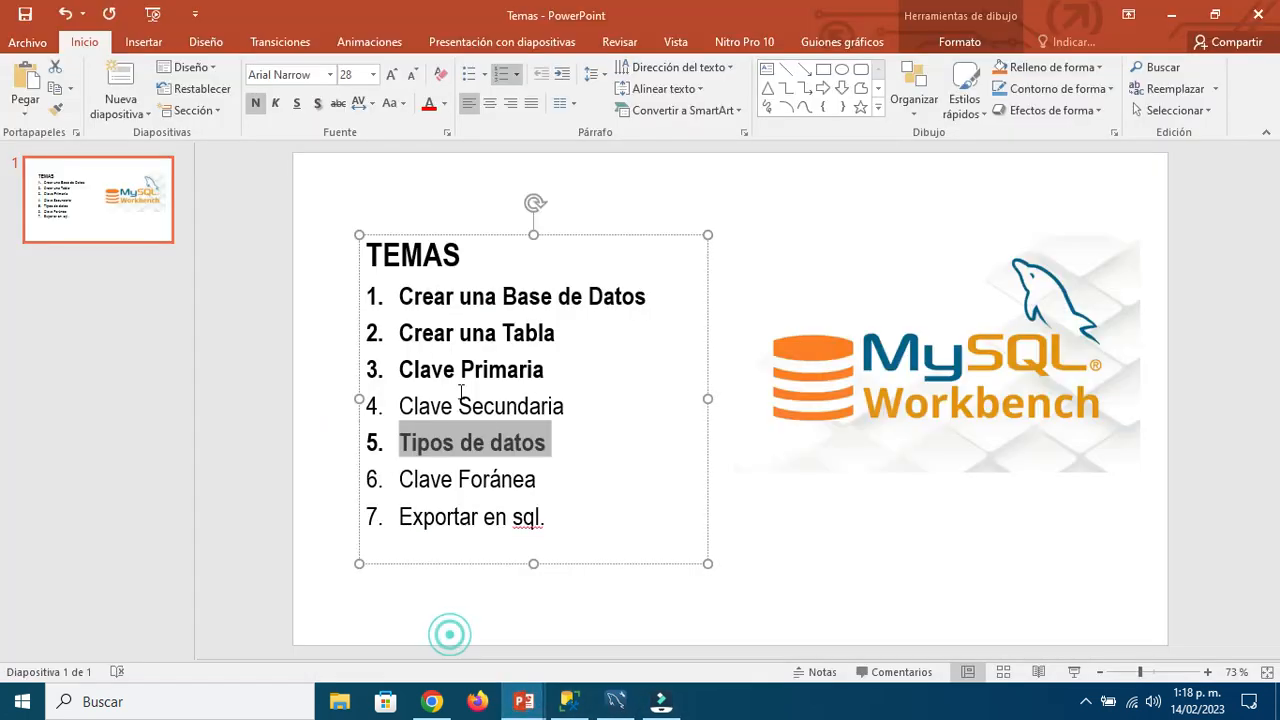
click(561, 443)
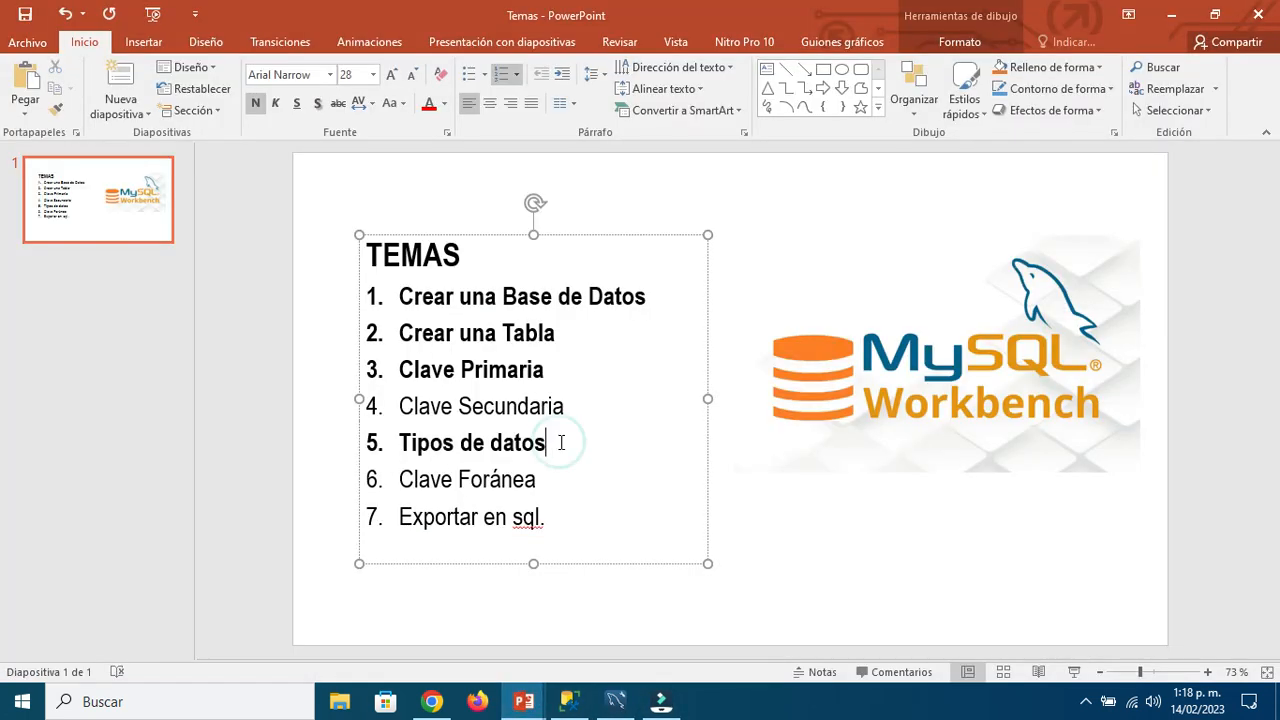
drag(570, 406, 420, 408)
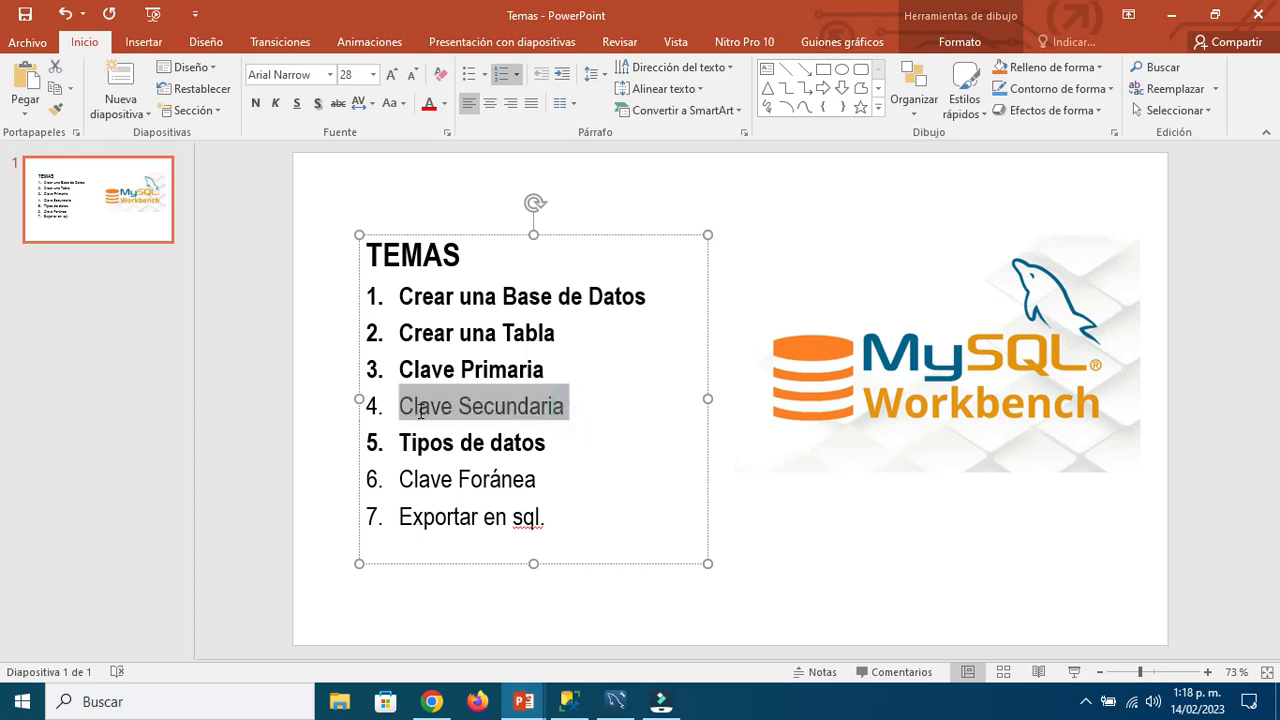
click(614, 701)
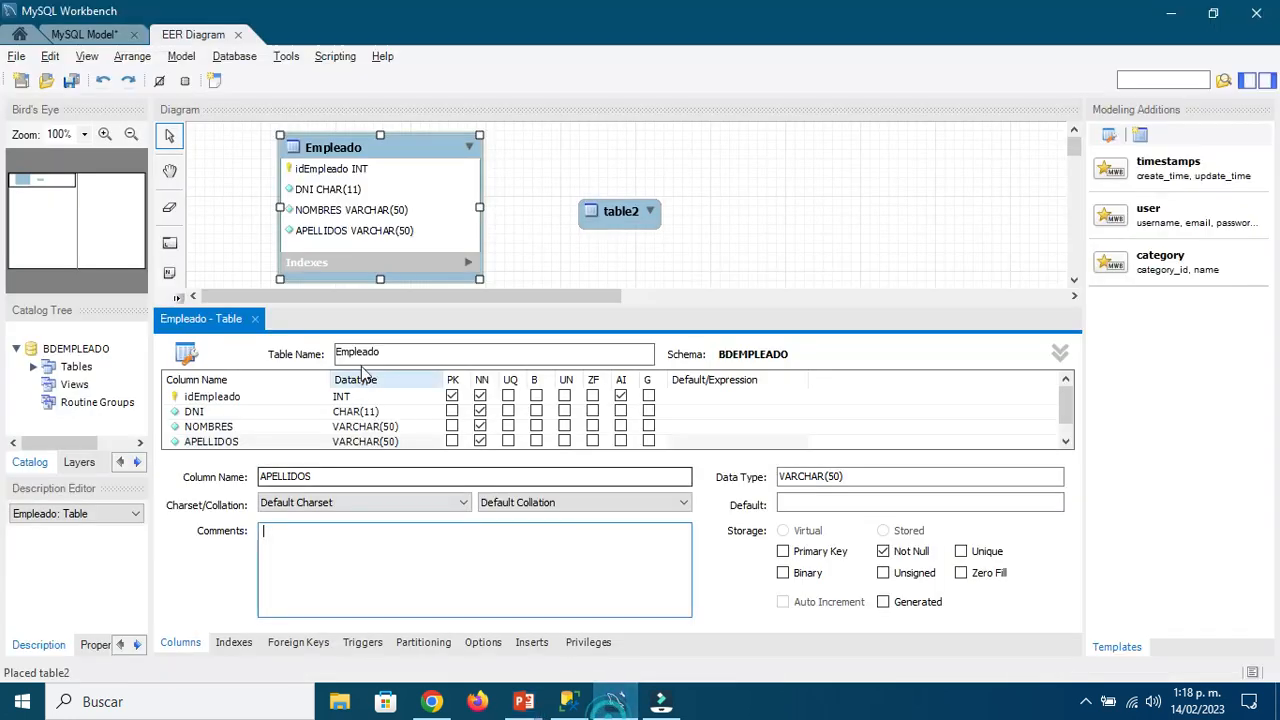
Step: Nudge and slightly enlarge the Empleado table in the diagram, and select its DNI column in the table editor
drag(429, 148, 428, 143)
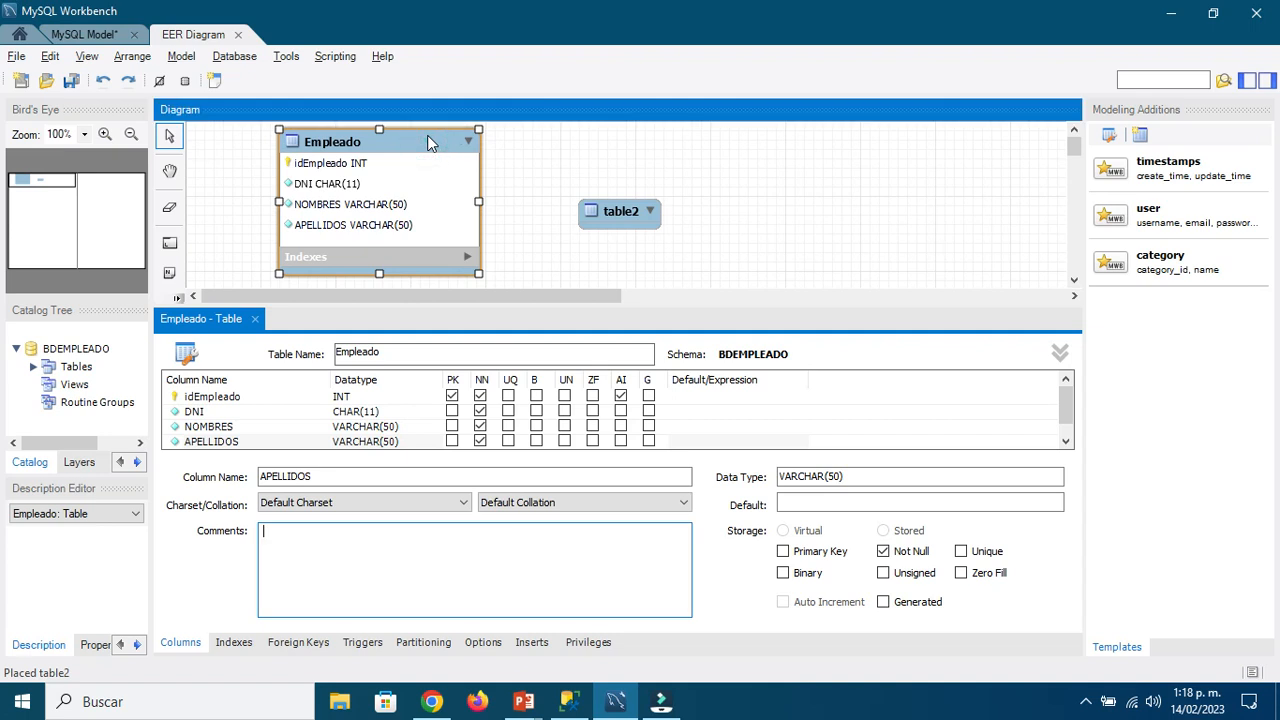
click(500, 304)
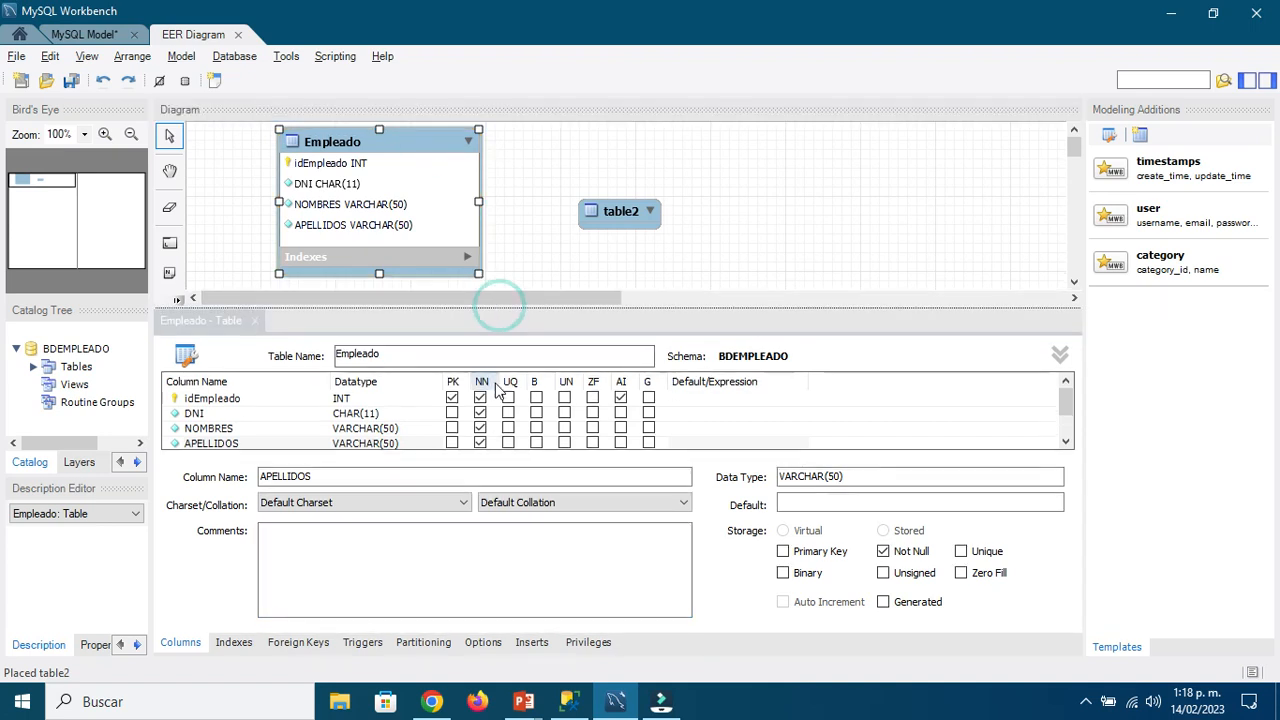
click(497, 304)
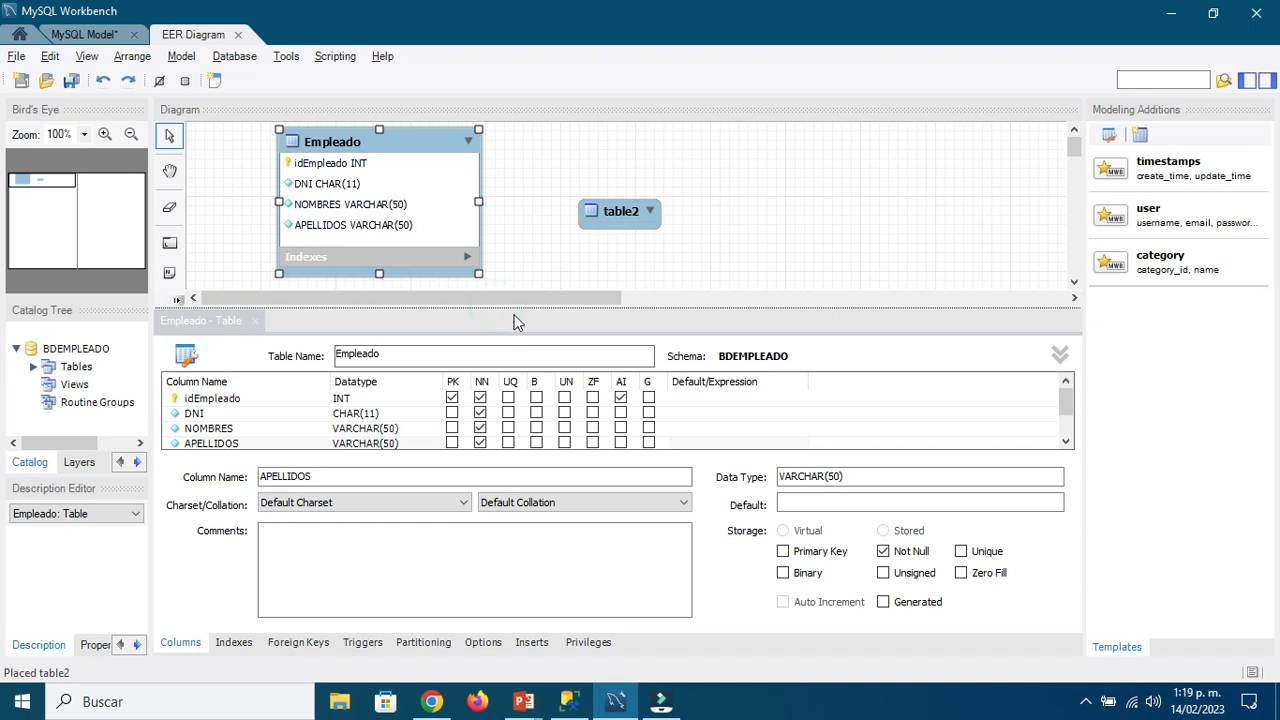
drag(480, 274, 488, 283)
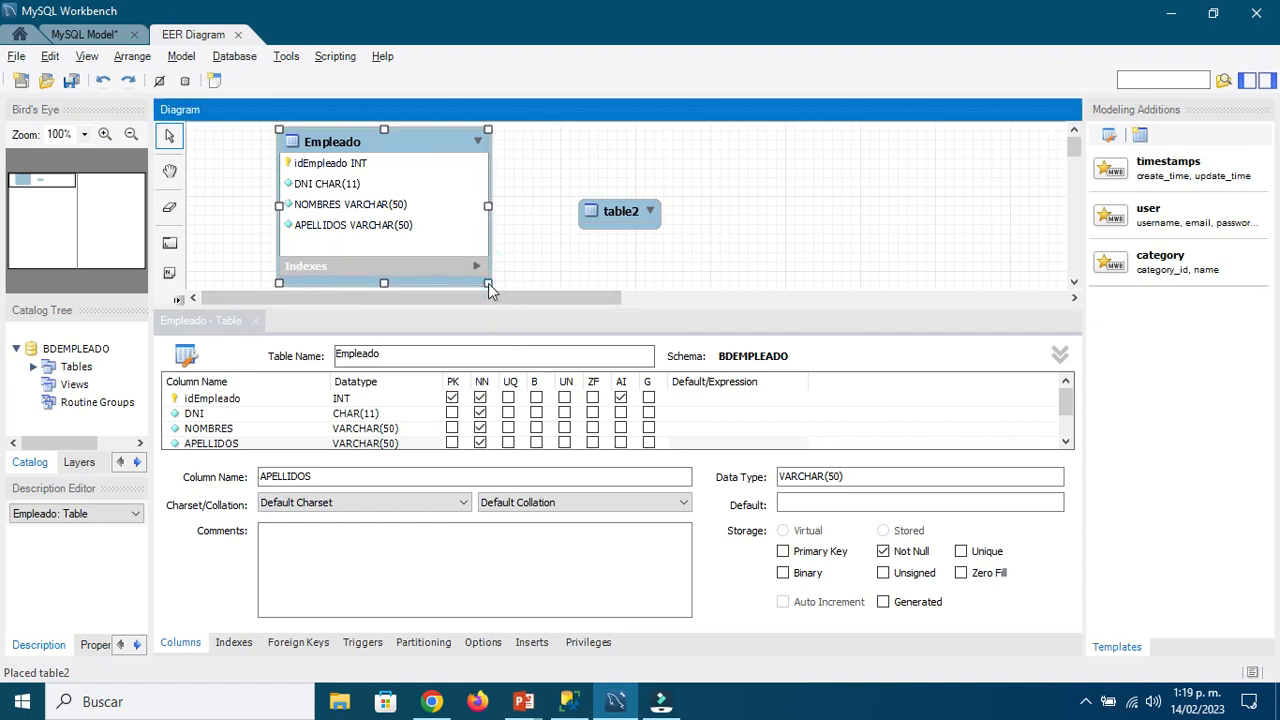
drag(405, 143, 403, 142)
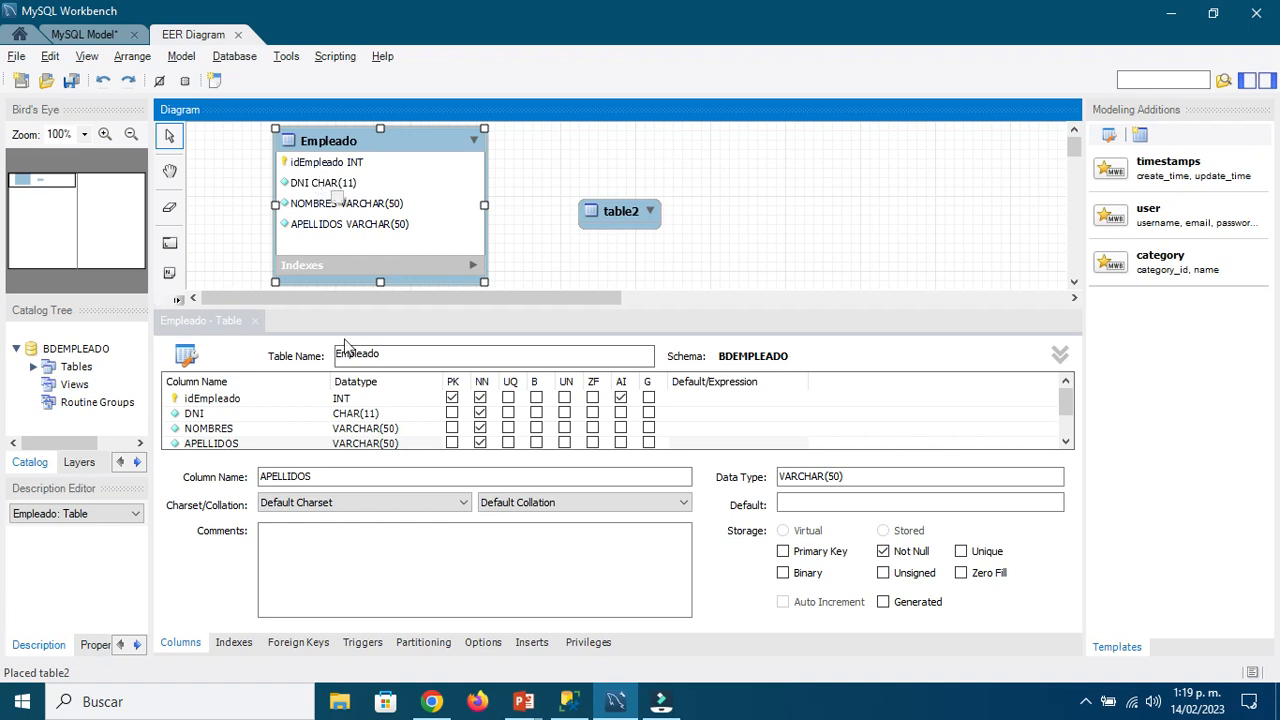
click(294, 414)
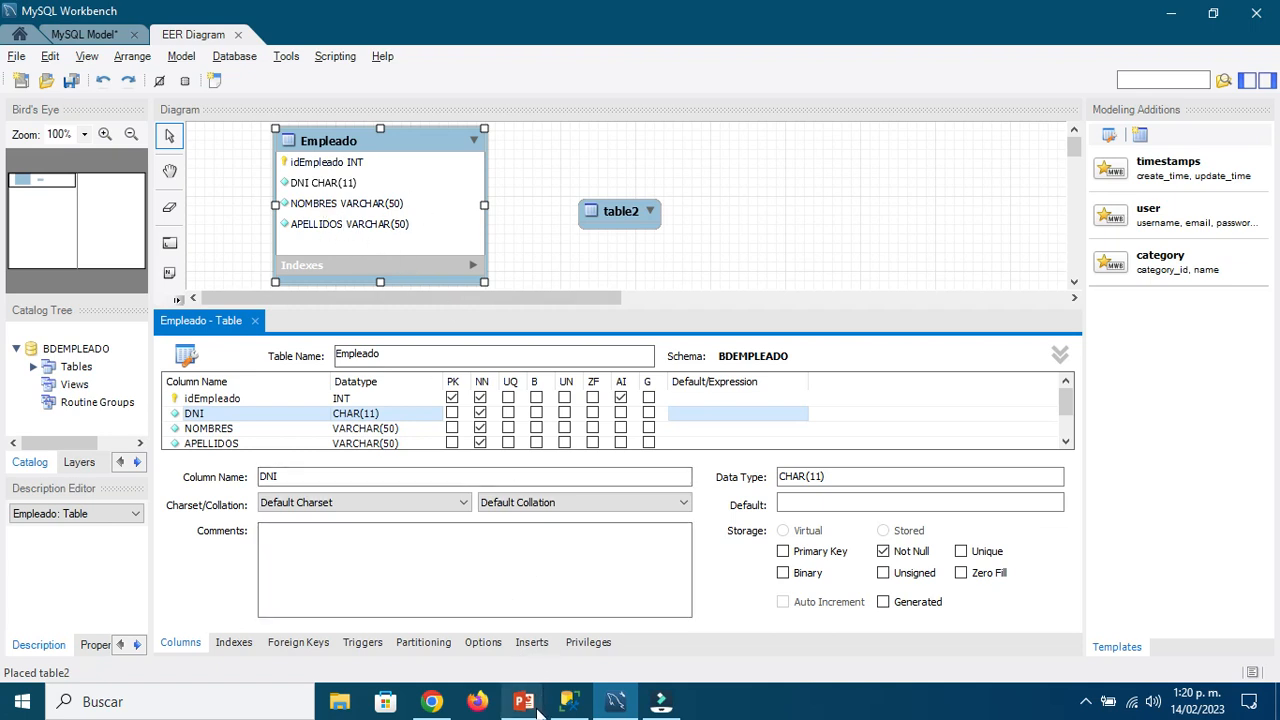
Step: Switch to PowerPoint and select the topic Clave Foránea on the Temas slide
mouse_move(520, 706)
click(474, 640)
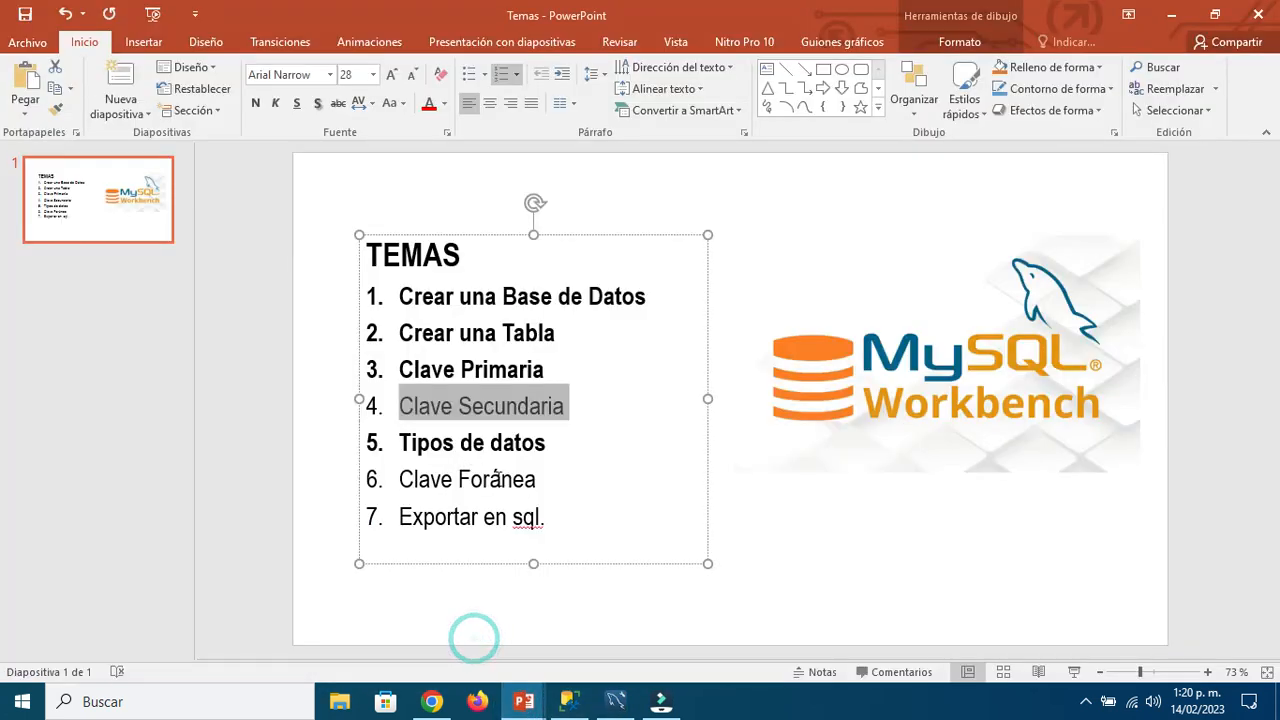
triple_click(556, 479)
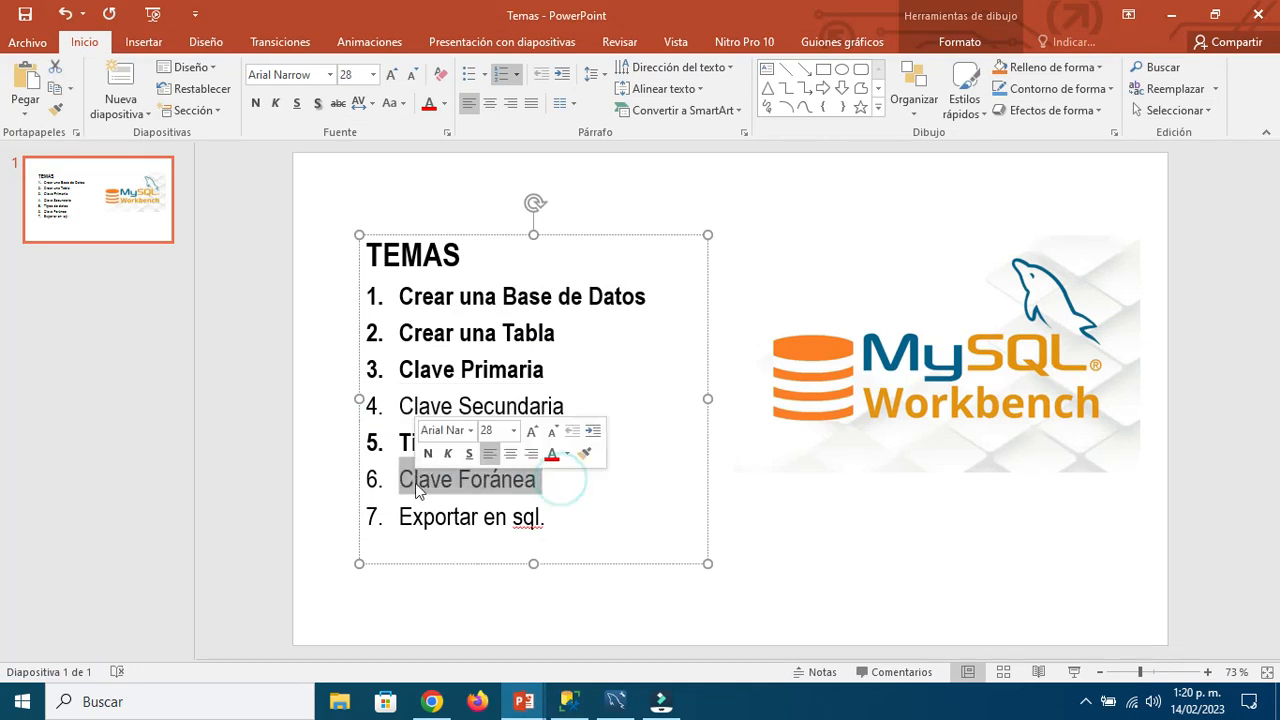
Step: Switch to MySQL Workbench, close the Empleado table editor, and make the Empleado table taller and shift it down in the diagram
click(617, 704)
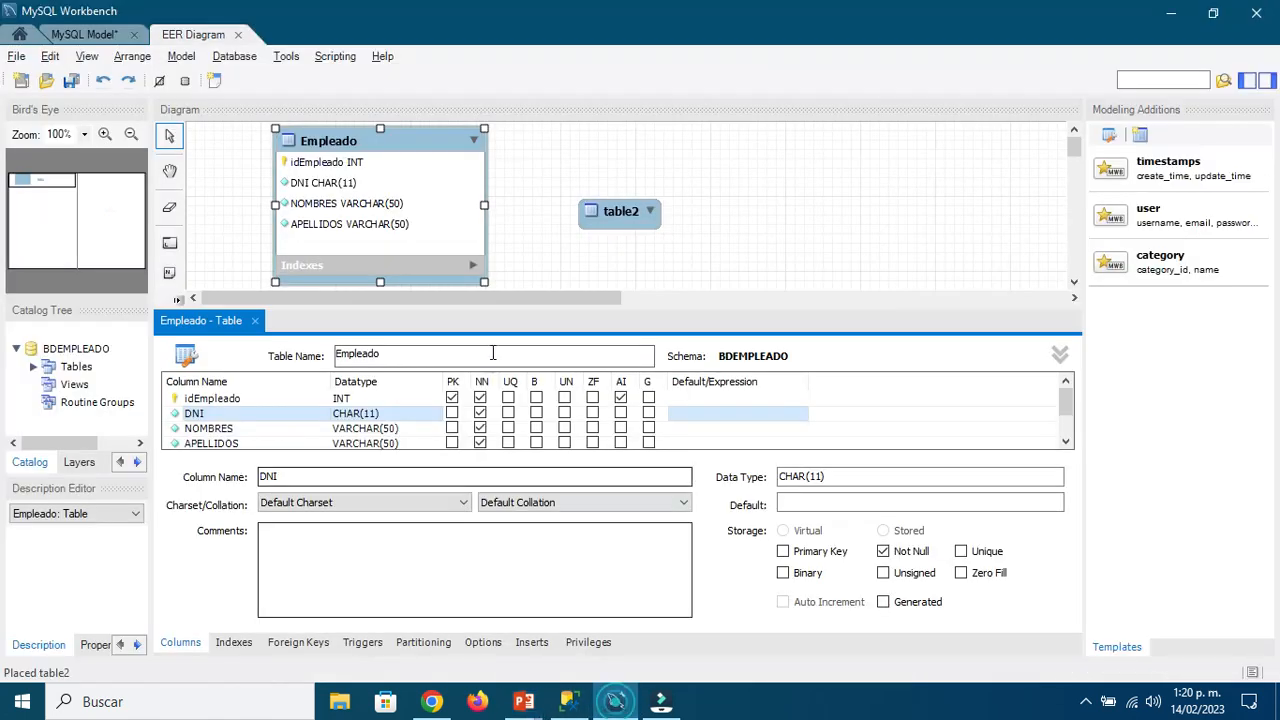
click(255, 321)
click(388, 363)
click(371, 260)
drag(382, 284, 382, 357)
drag(425, 150, 430, 210)
click(566, 325)
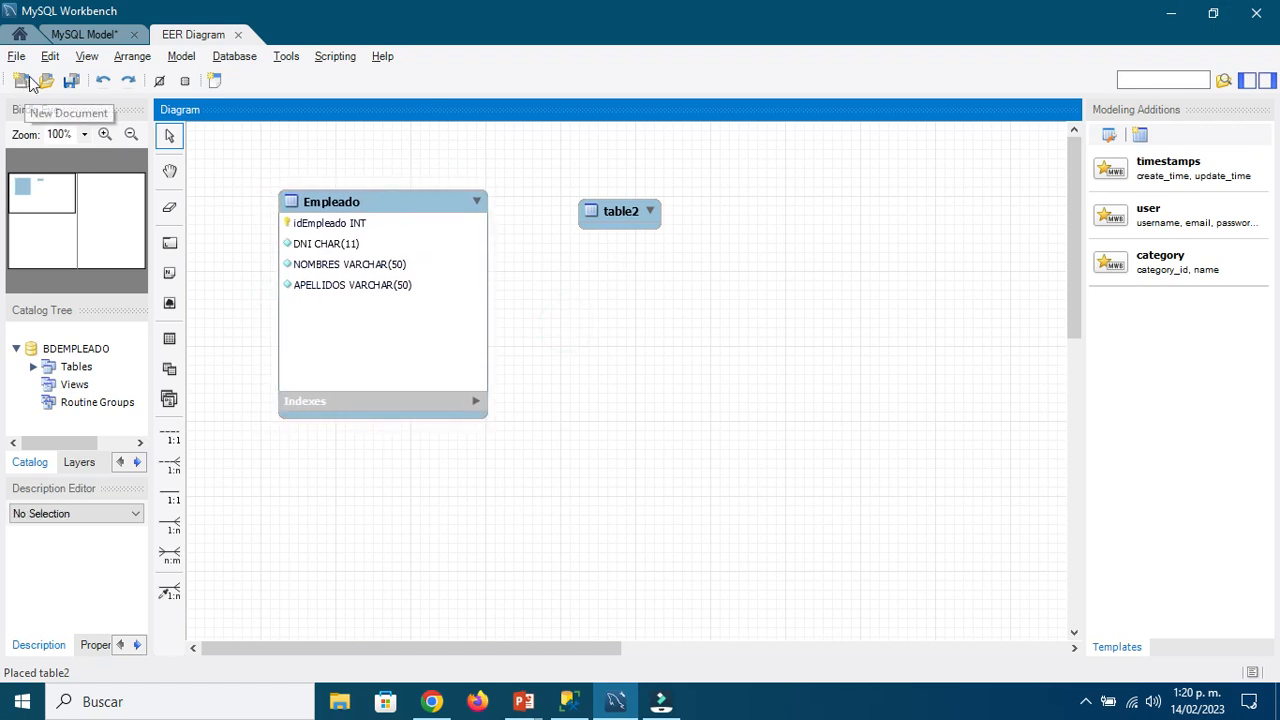
Step: Save the model as BDEMPLEADO in the Documentos folder
click(72, 84)
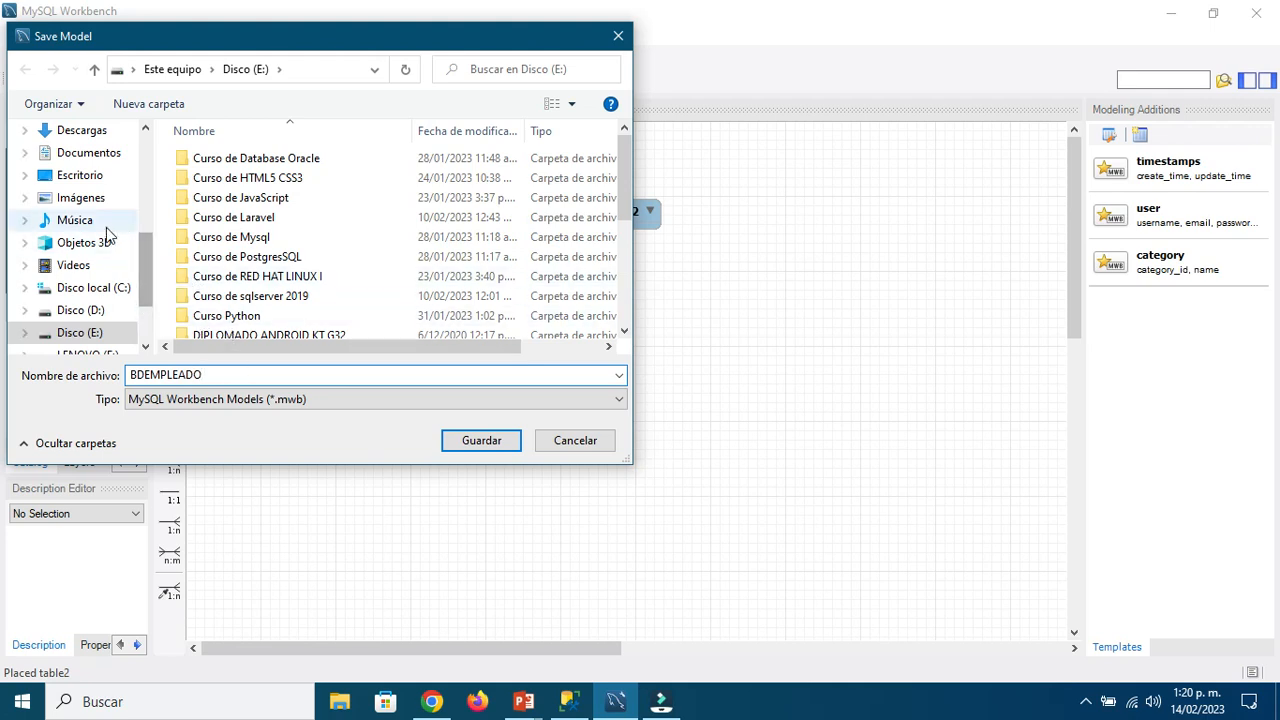
click(88, 155)
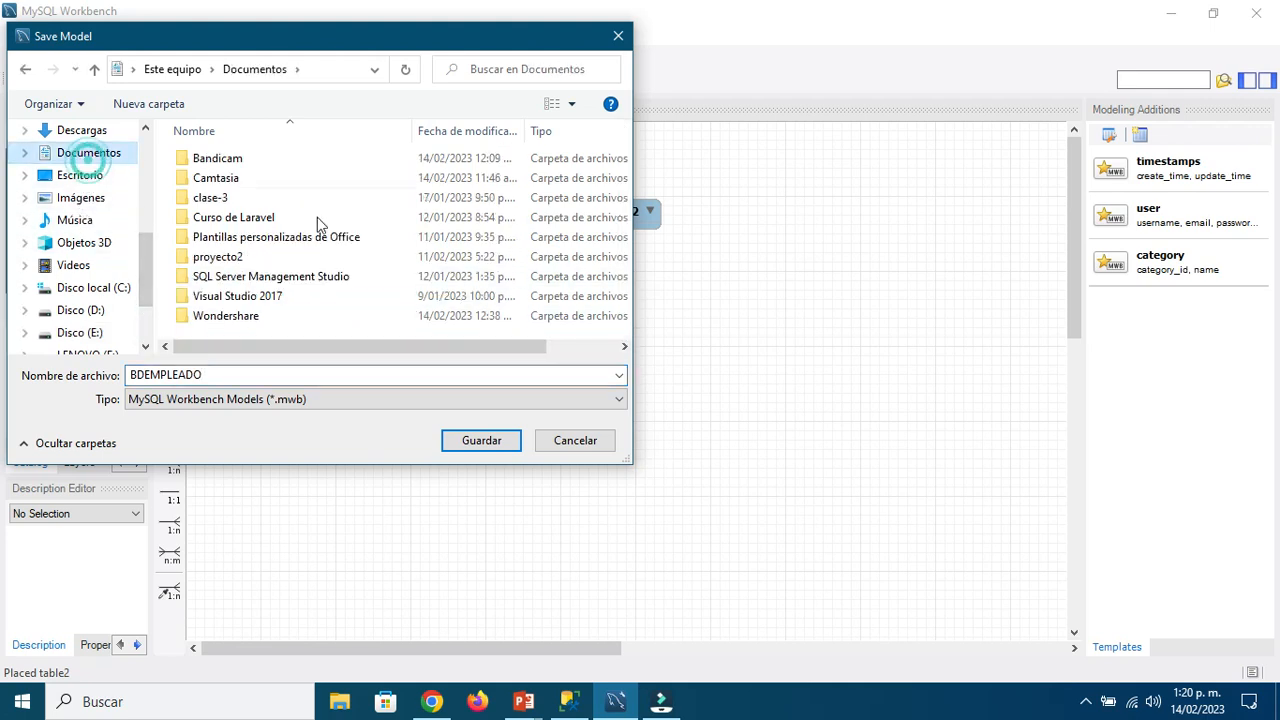
click(474, 441)
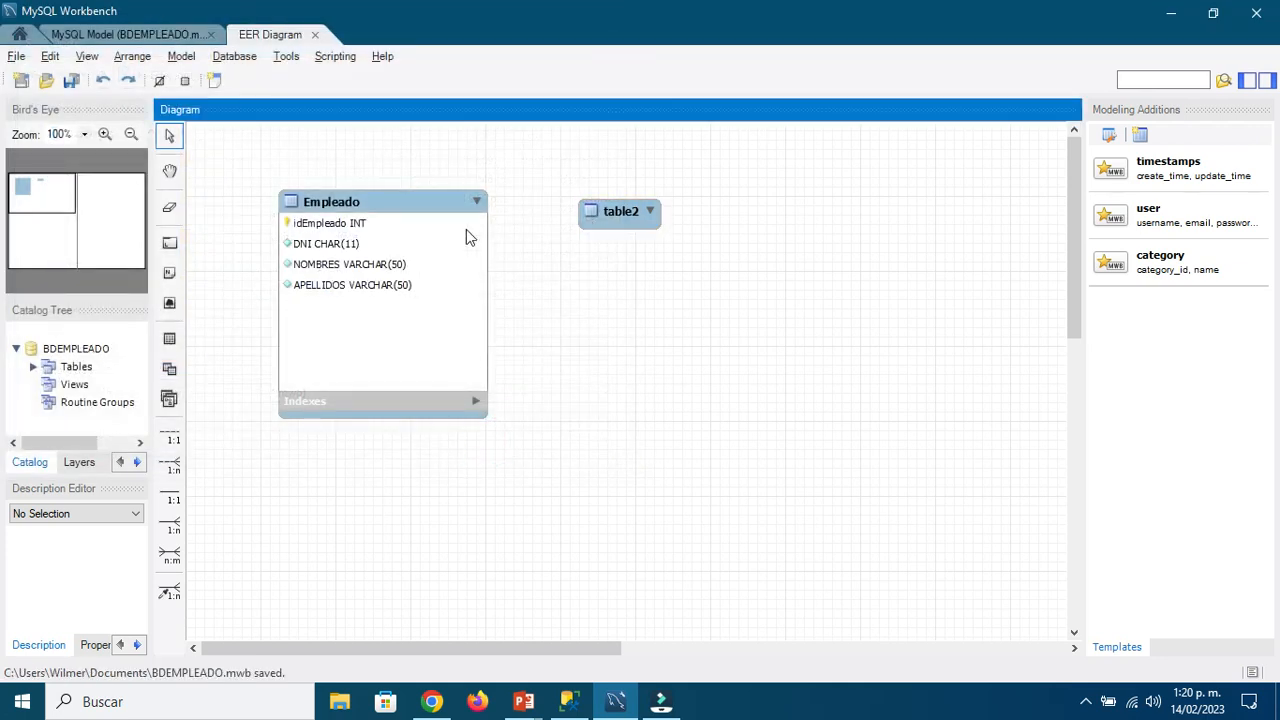
Step: Switch to PowerPoint to view the Clave Foránea topic on the Temas slide, and return to MySQL Workbench
mouse_move(523, 701)
click(463, 640)
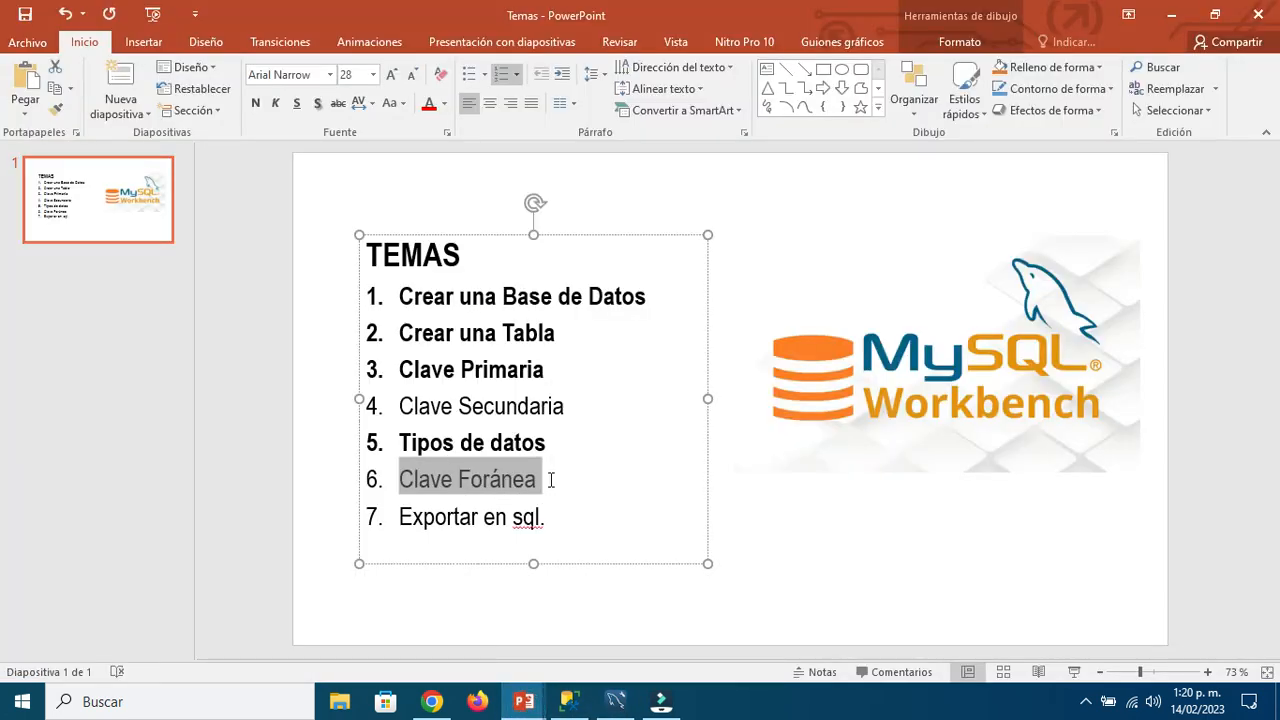
click(615, 701)
Step: Move table2 slightly to the right in the diagram and nudge the Empleado table up and left
drag(614, 215, 649, 217)
drag(389, 208, 381, 204)
click(531, 257)
Step: Open table2 for editing and rename the table as Cargo
click(653, 212)
double_click(653, 212)
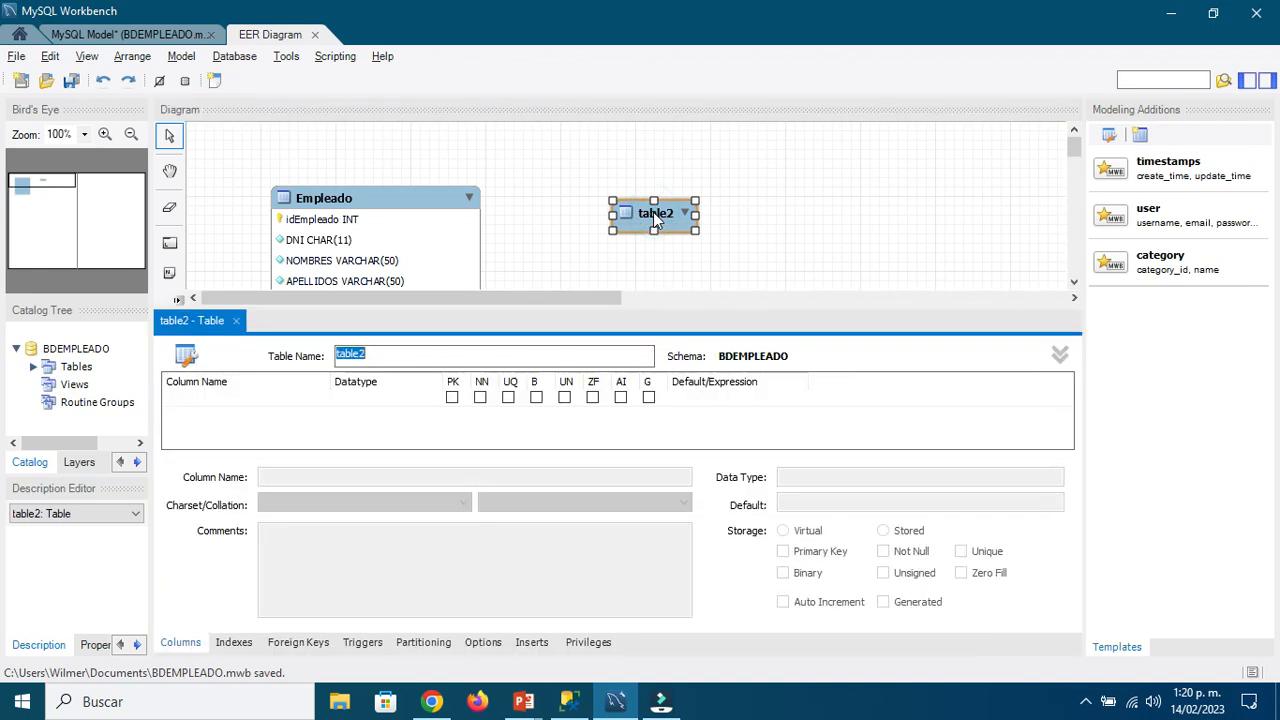
click(423, 354)
double_click(440, 354)
text(Cargo)
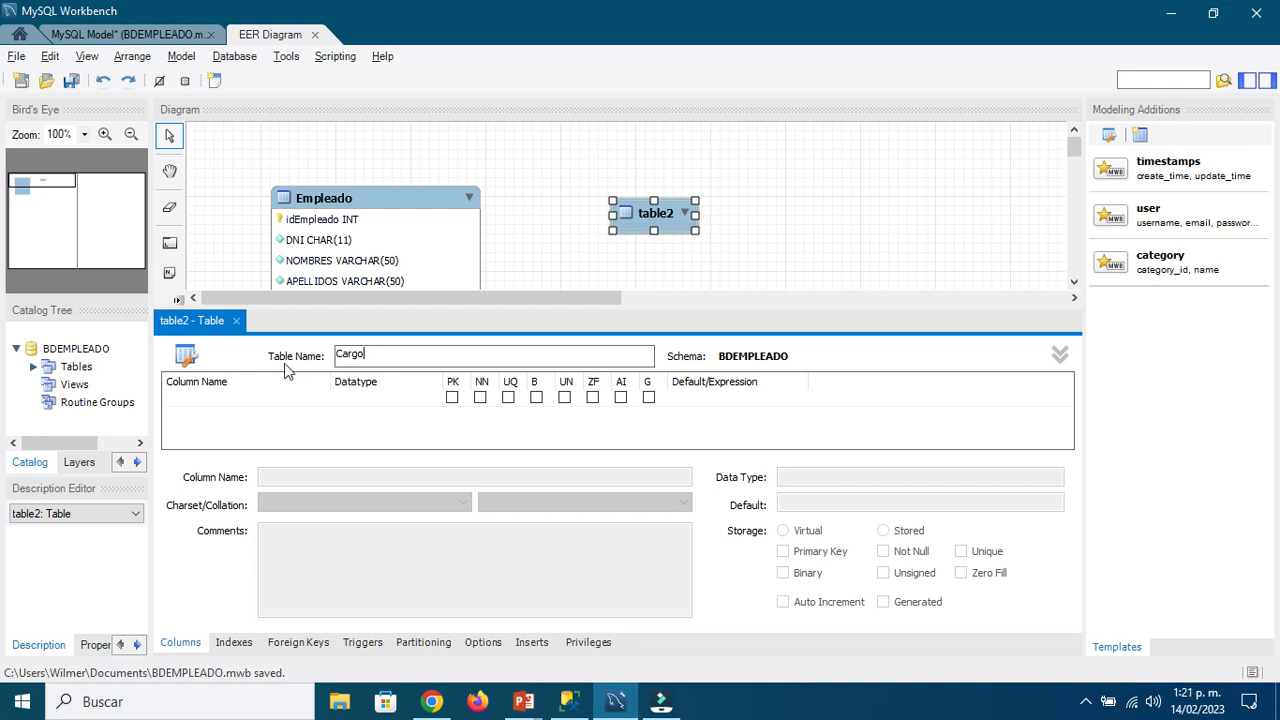
click(286, 401)
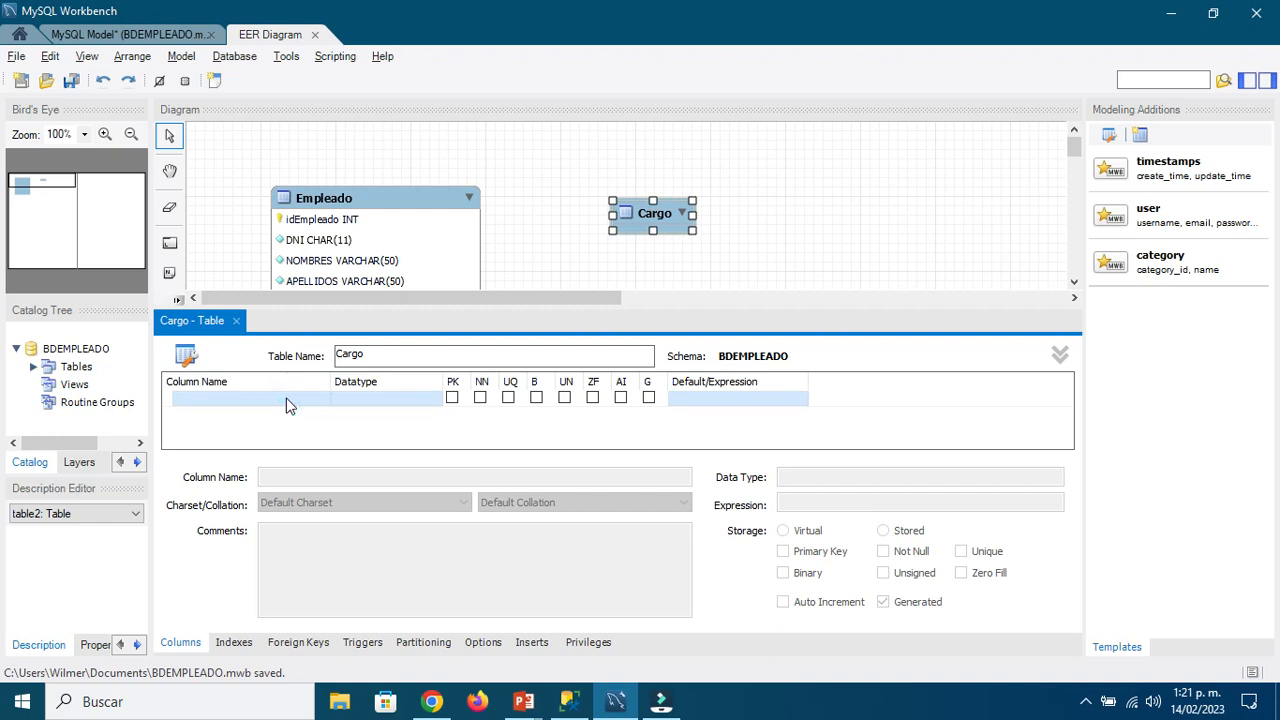
Step: Shift the Empleado and Cargo tables slightly upward in the diagram
click(504, 312)
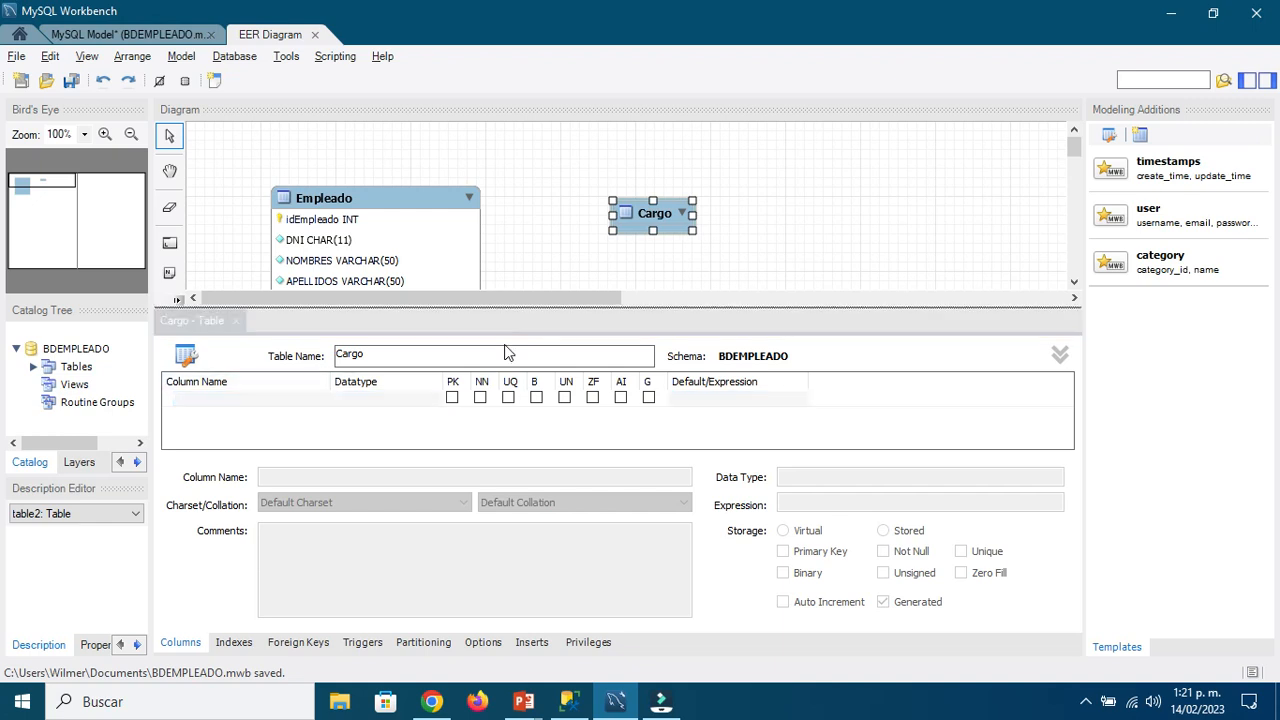
drag(356, 204, 338, 171)
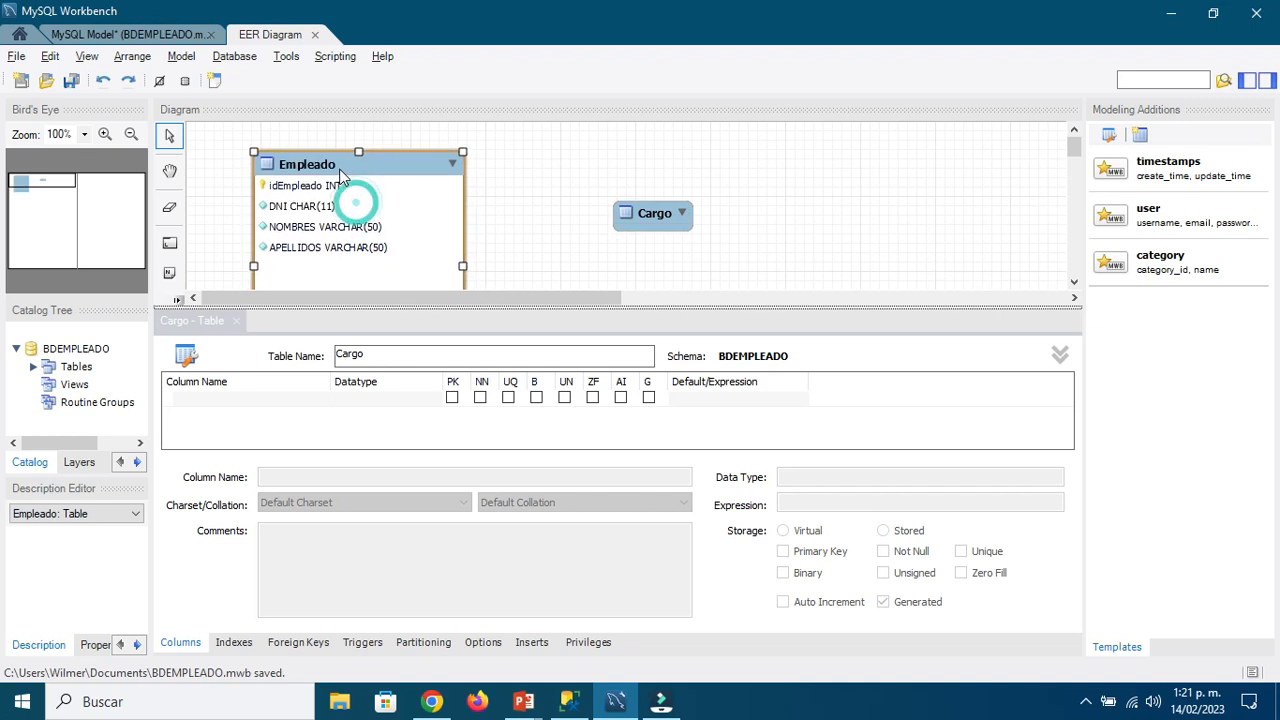
drag(666, 209, 668, 193)
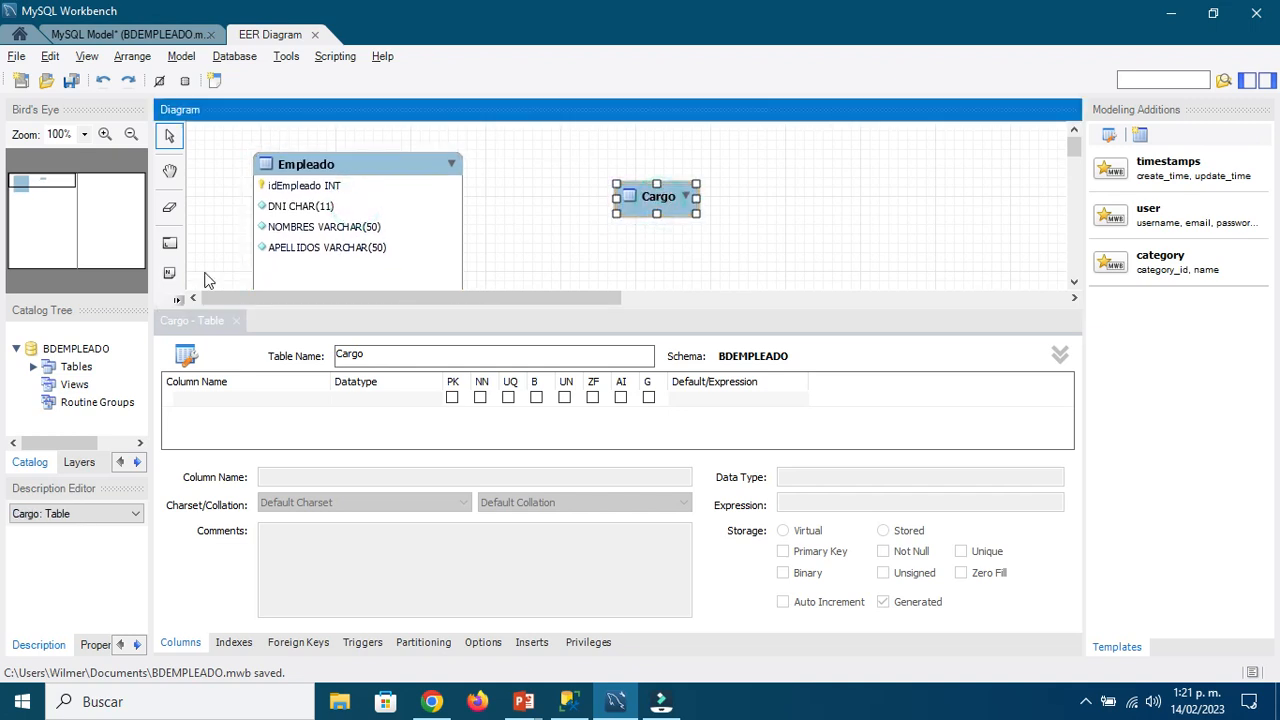
Step: Add an idCargo column of type INT to the Cargo table as an auto-incrementing, not-null primary key
click(192, 400)
click(231, 400)
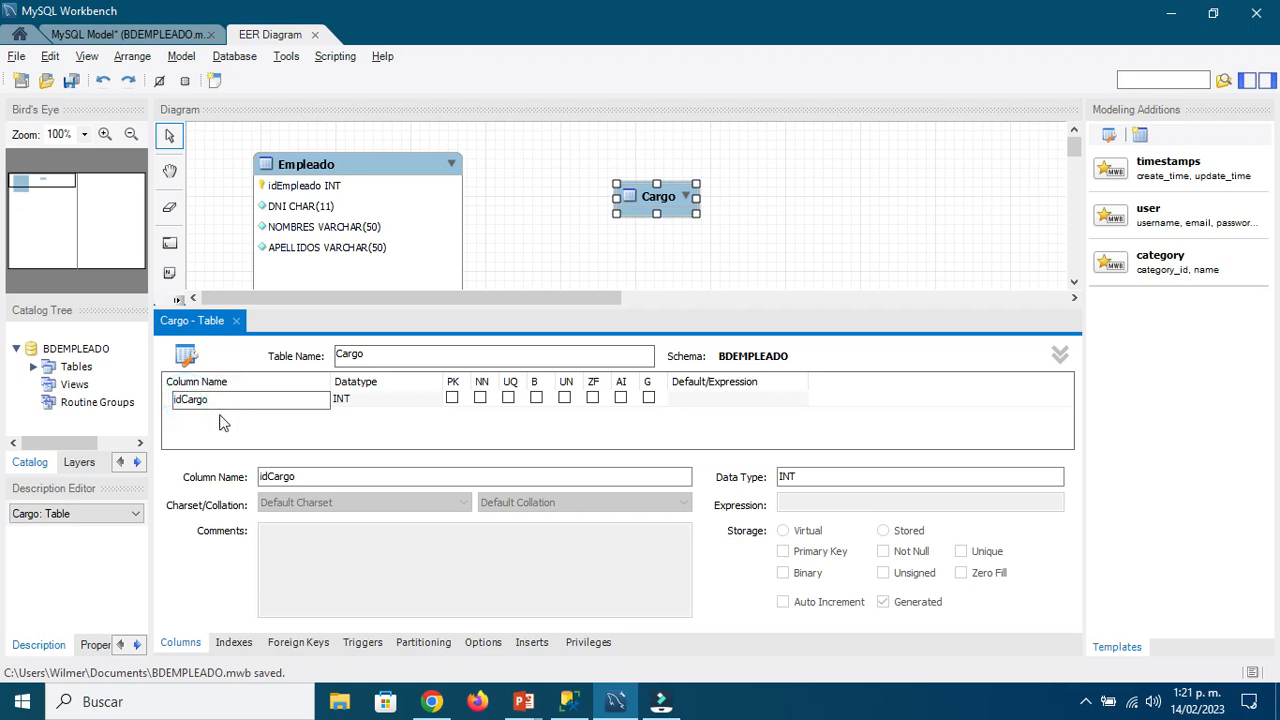
click(228, 414)
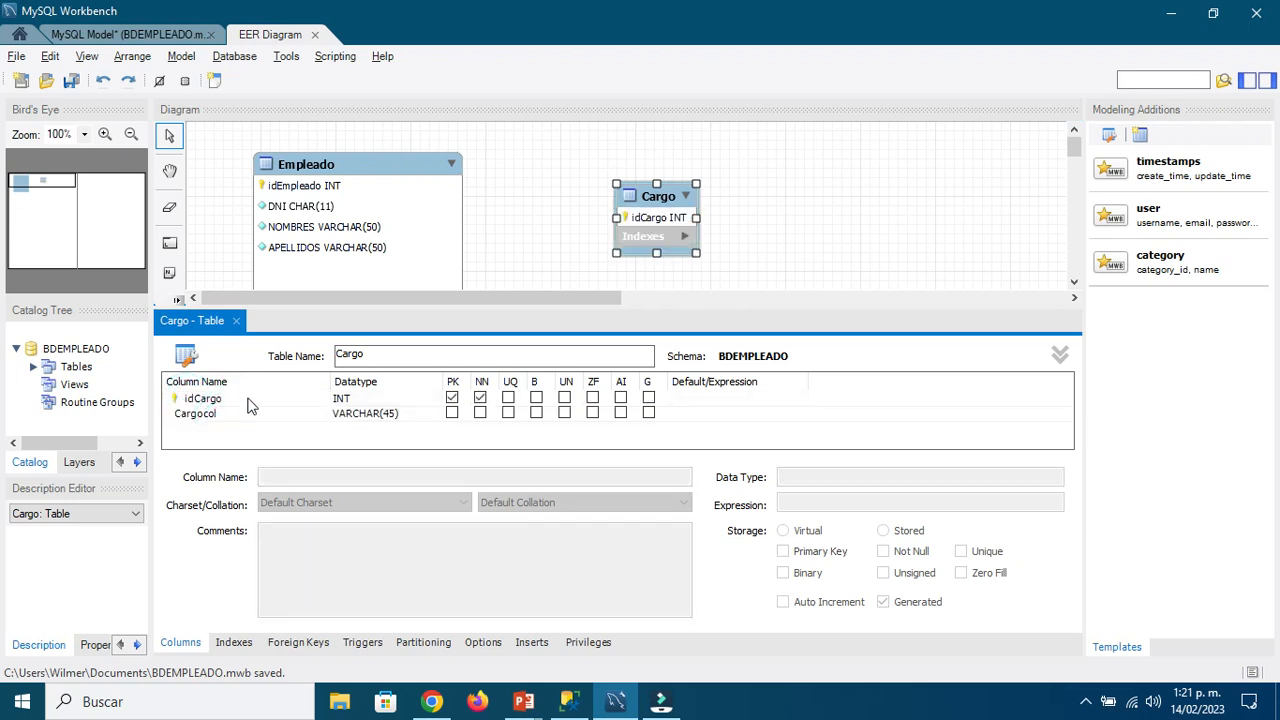
click(249, 399)
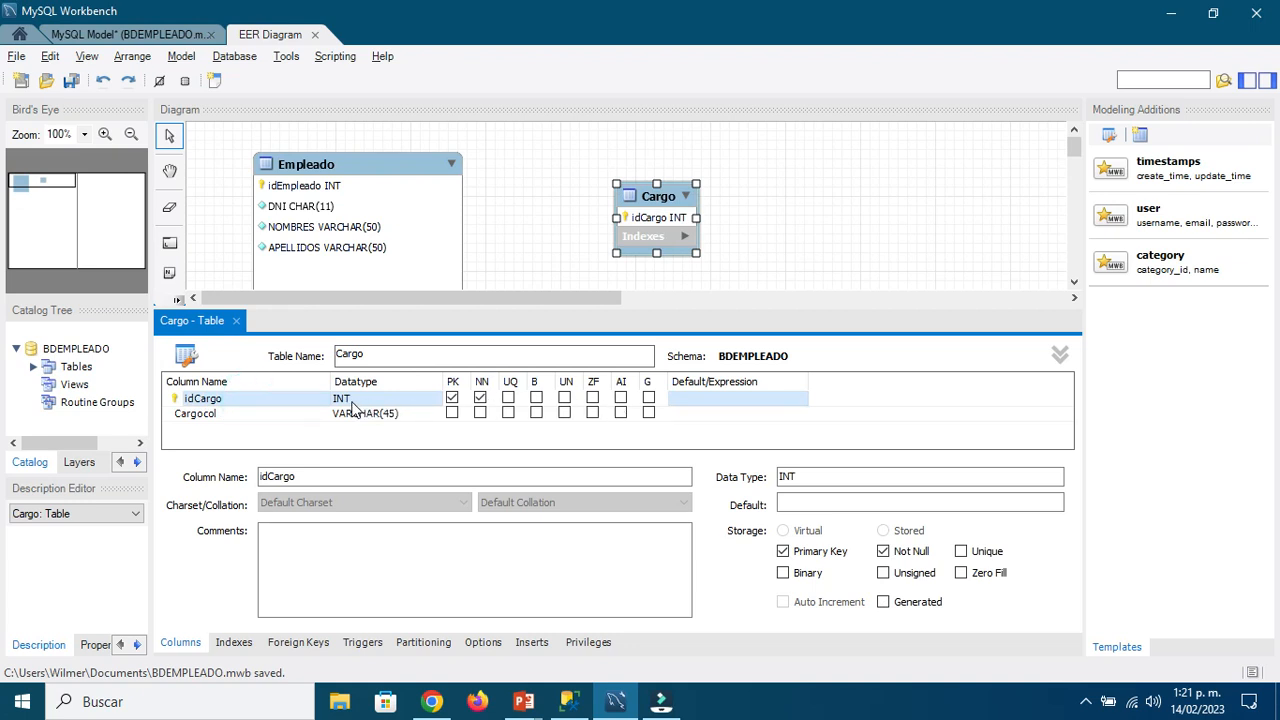
click(620, 399)
Step: Enlarge the Cargo table in the diagram and add a not-null nombrecargo column of type VARCHAR(45) to it
drag(697, 253, 817, 282)
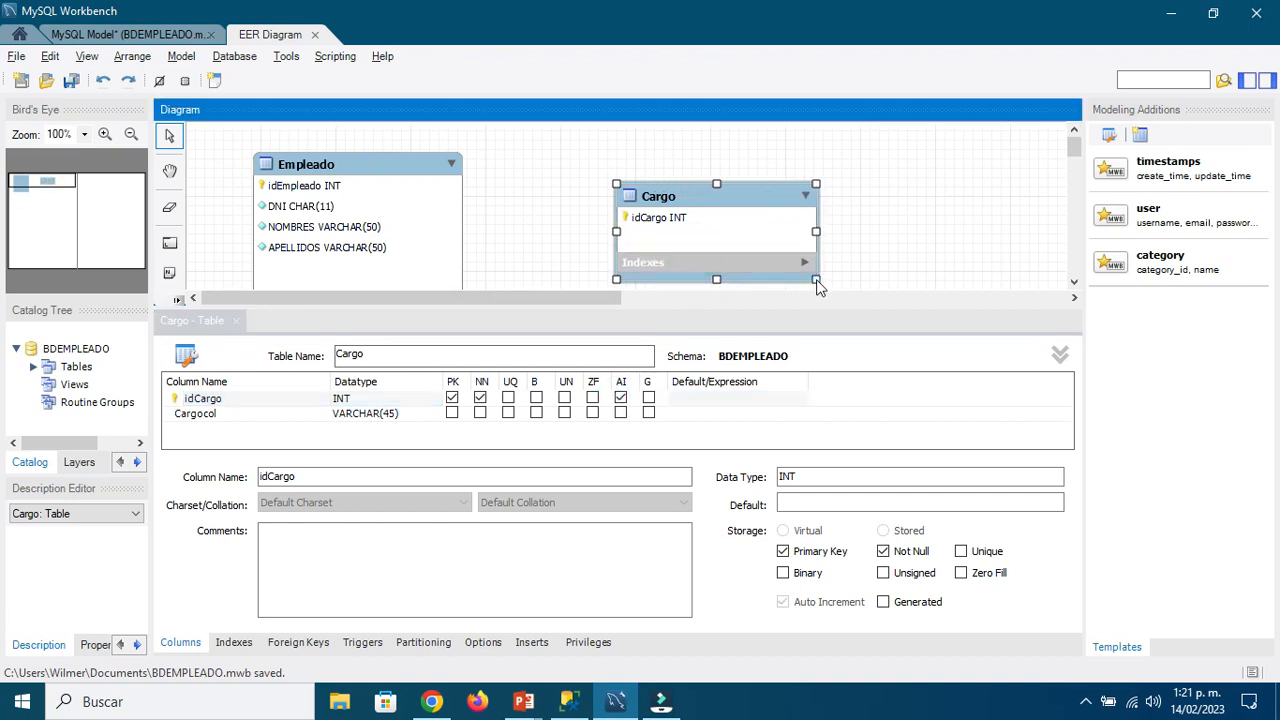
click(232, 420)
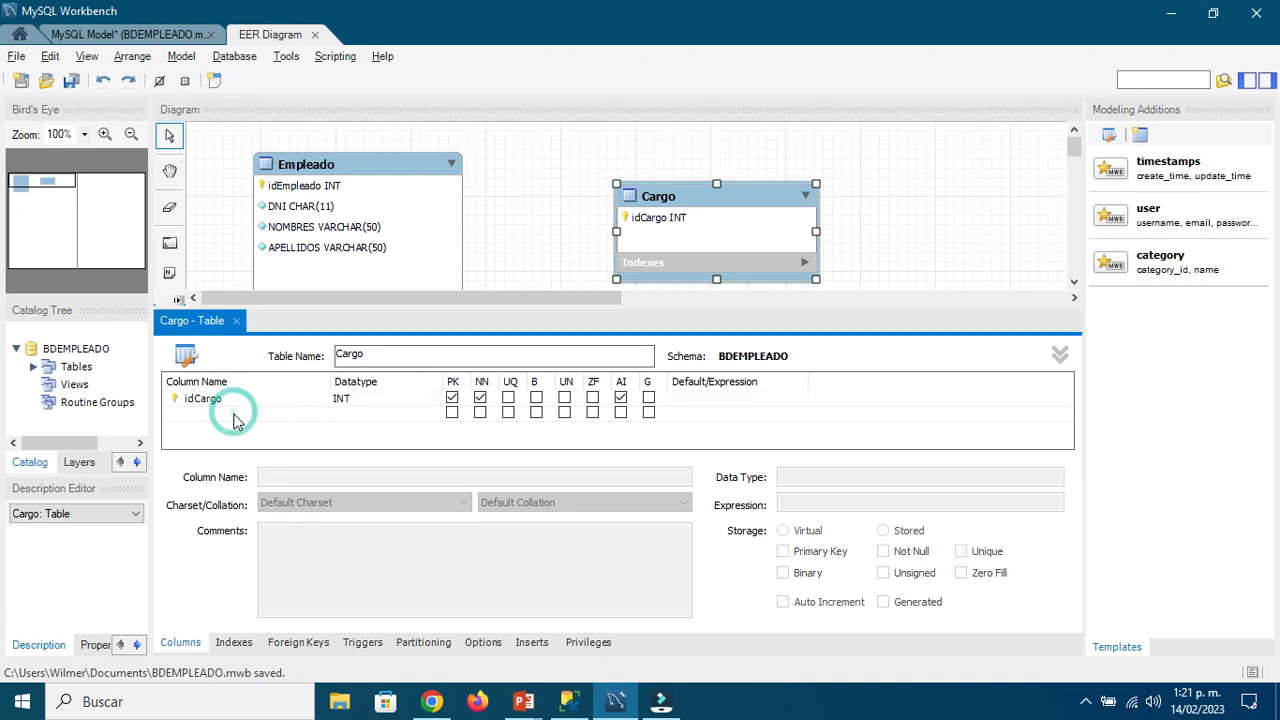
click(232, 420)
text(nombrecargo)
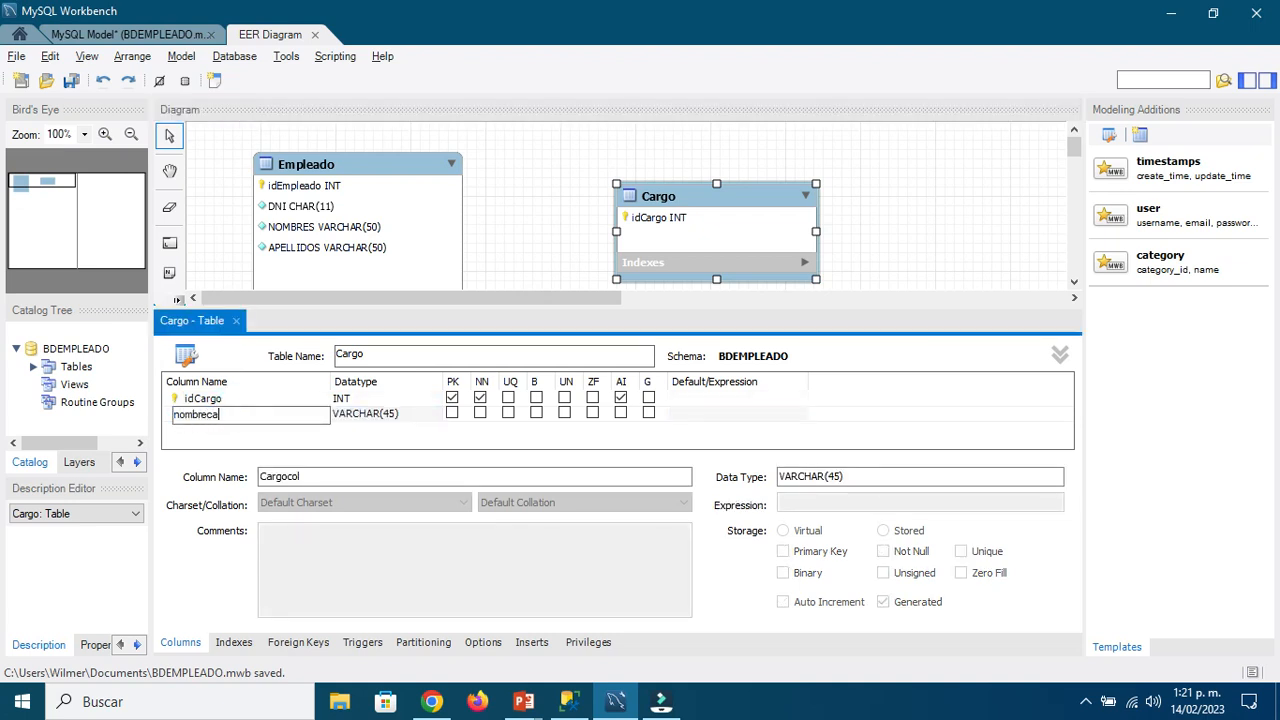
click(399, 414)
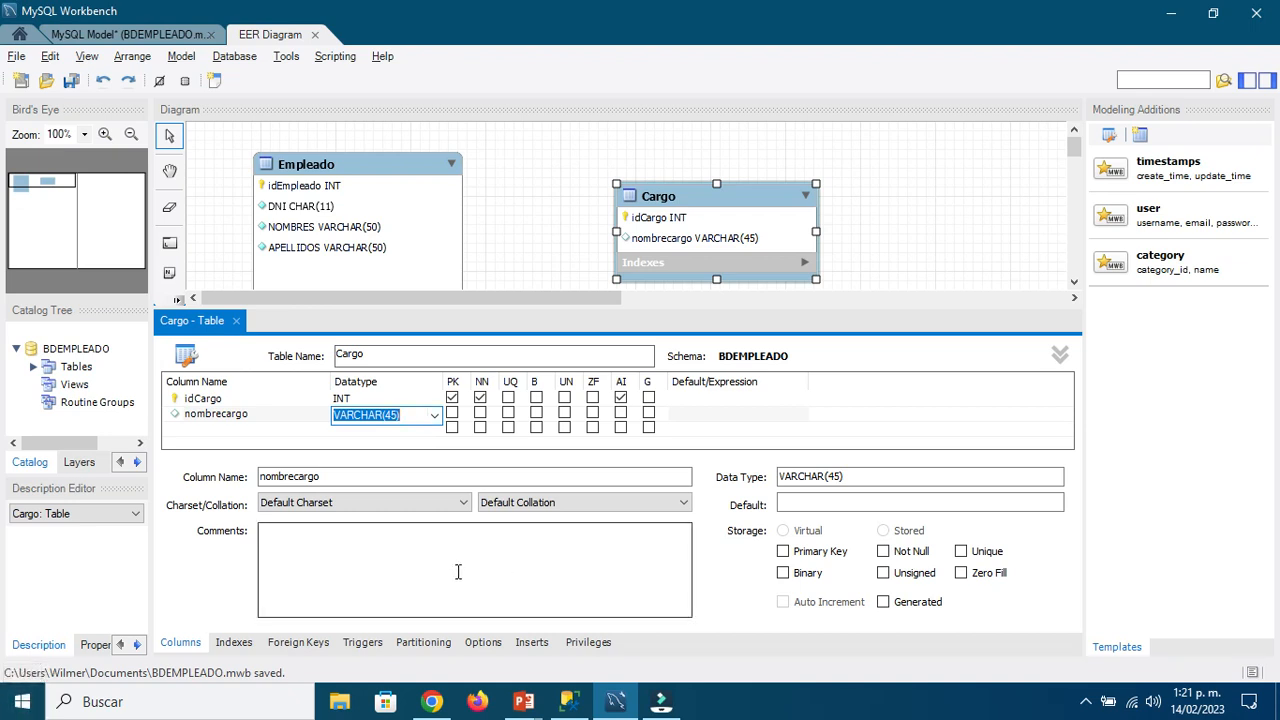
click(480, 413)
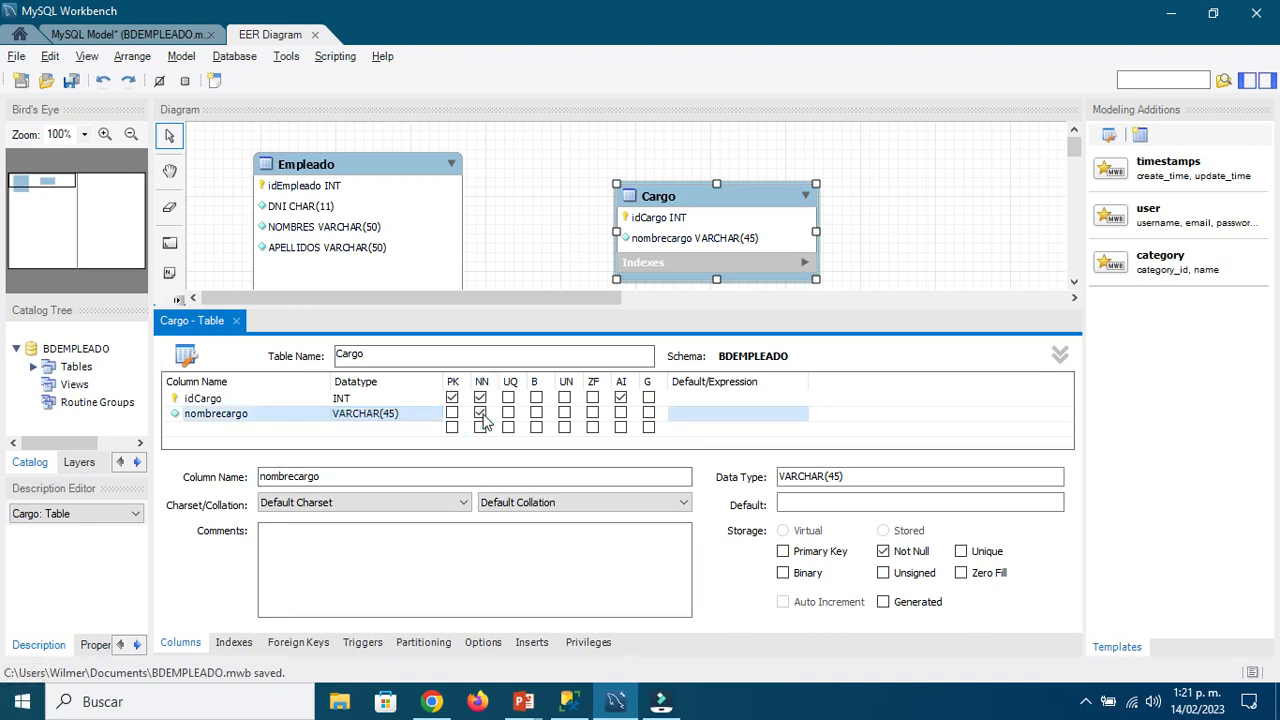
Step: Close the Cargo table editor, move both tables farther right in the diagram, and save the model
click(237, 321)
click(675, 450)
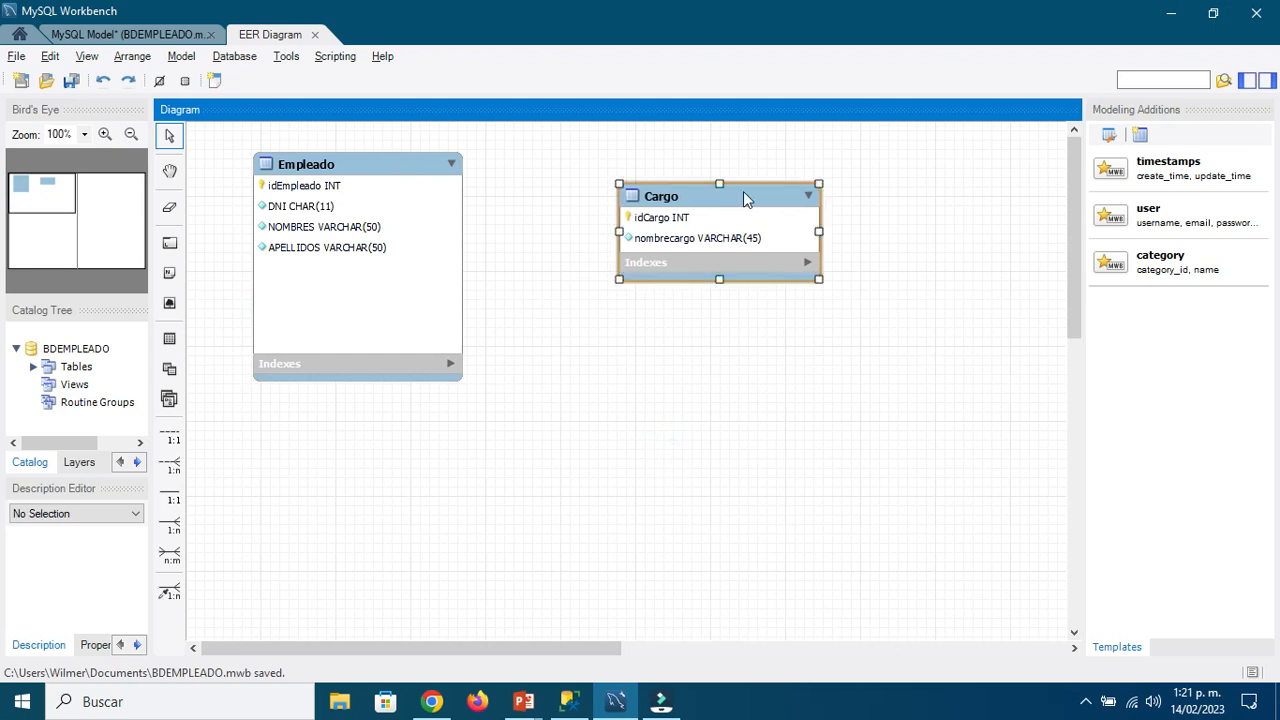
drag(720, 200, 785, 189)
drag(408, 169, 531, 189)
click(722, 360)
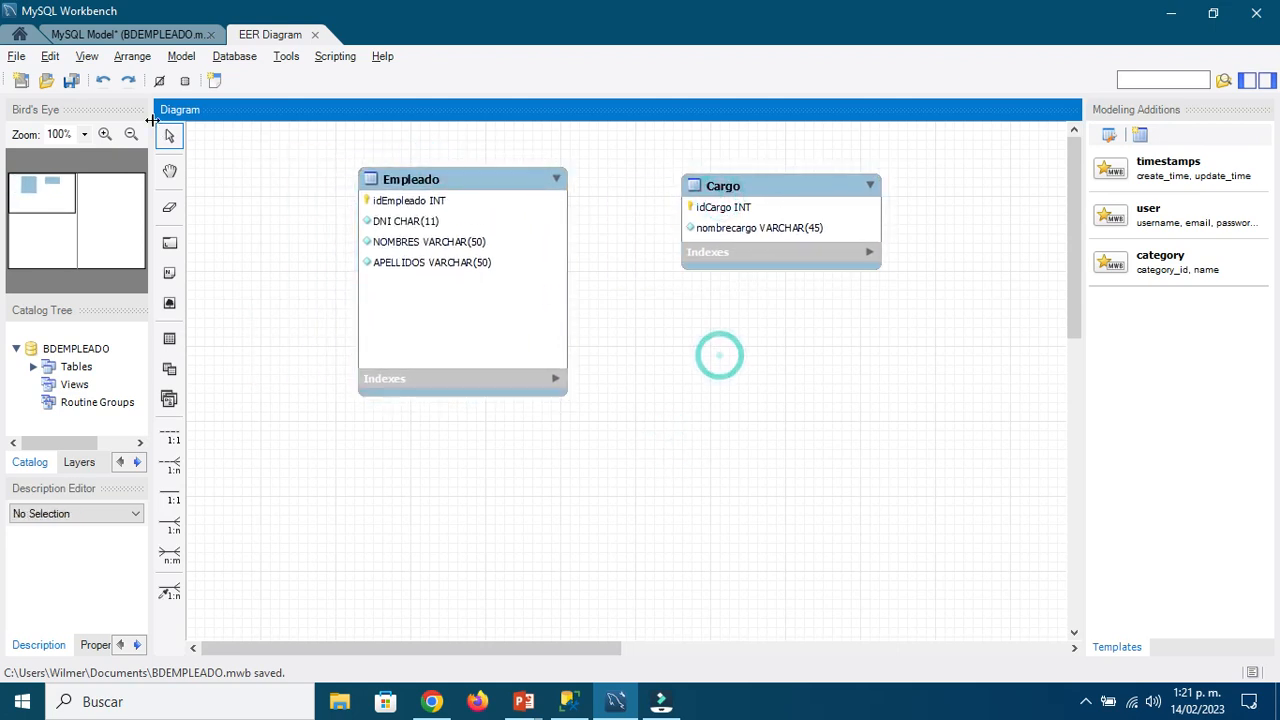
click(72, 80)
drag(423, 186, 428, 190)
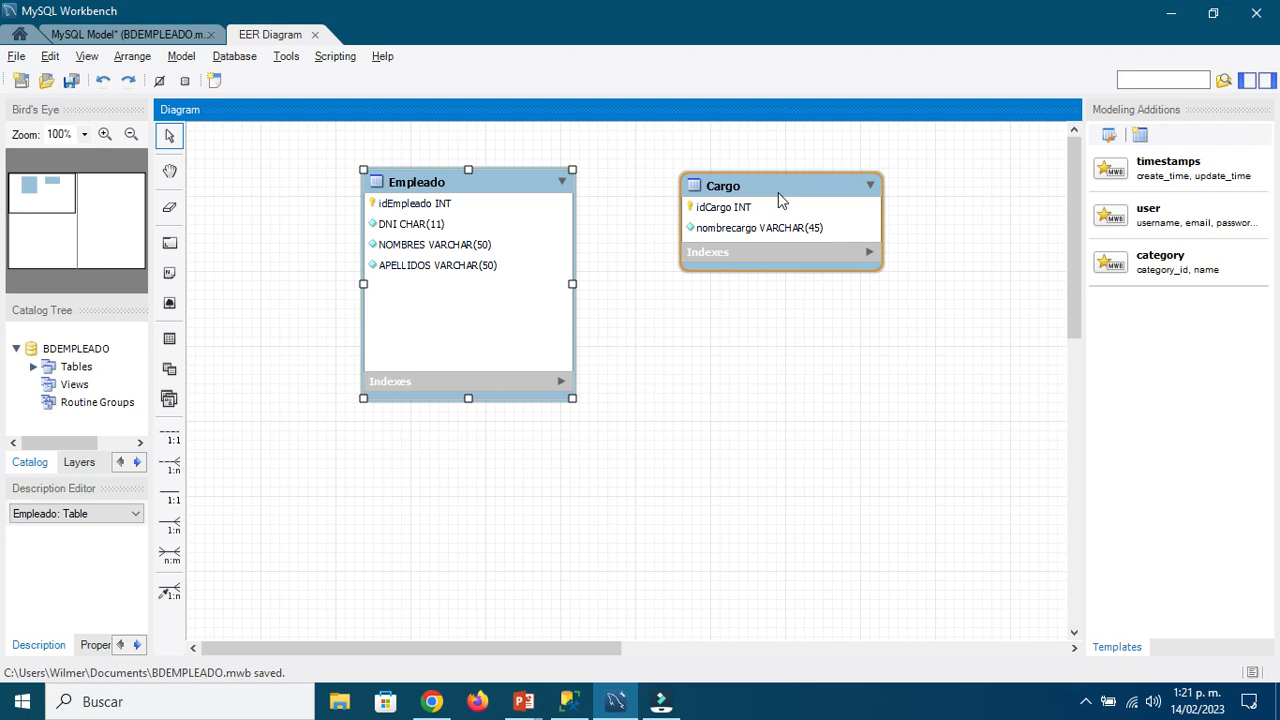
Step: Create a 1:n non-identifying relationship with Empleado receiving the foreign key and Cargo as the referenced table
click(172, 470)
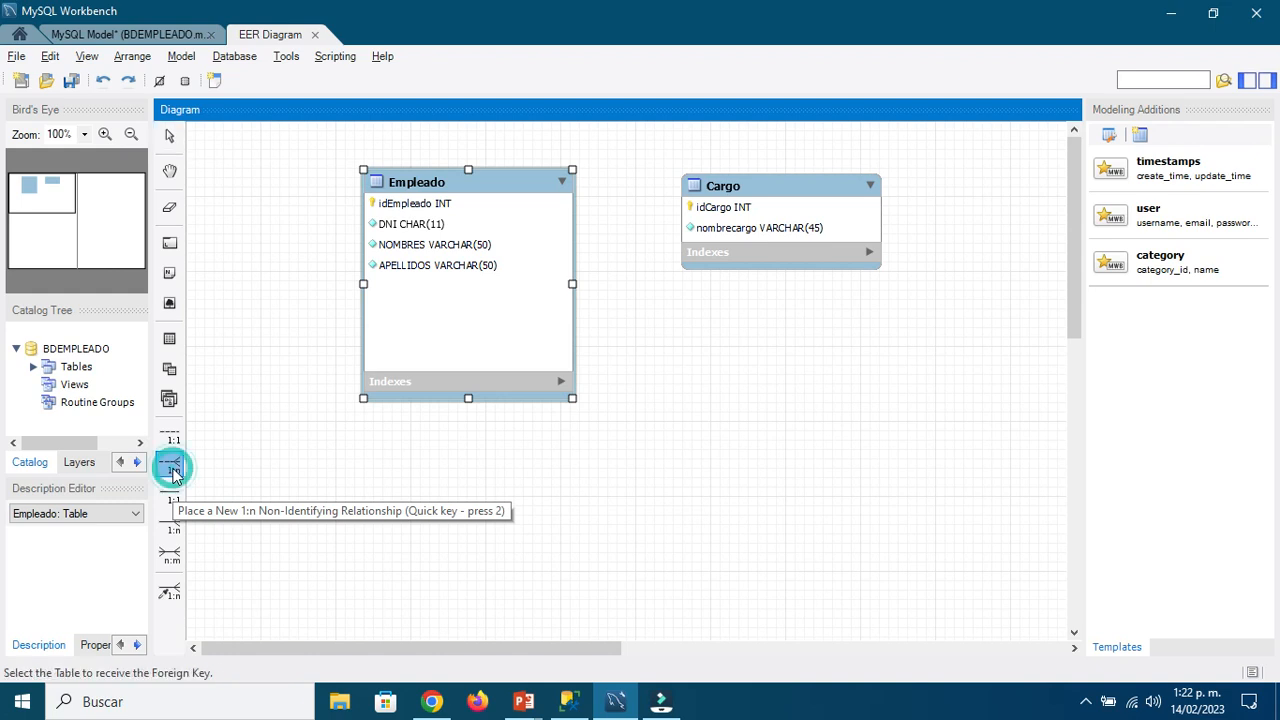
click(481, 186)
click(780, 190)
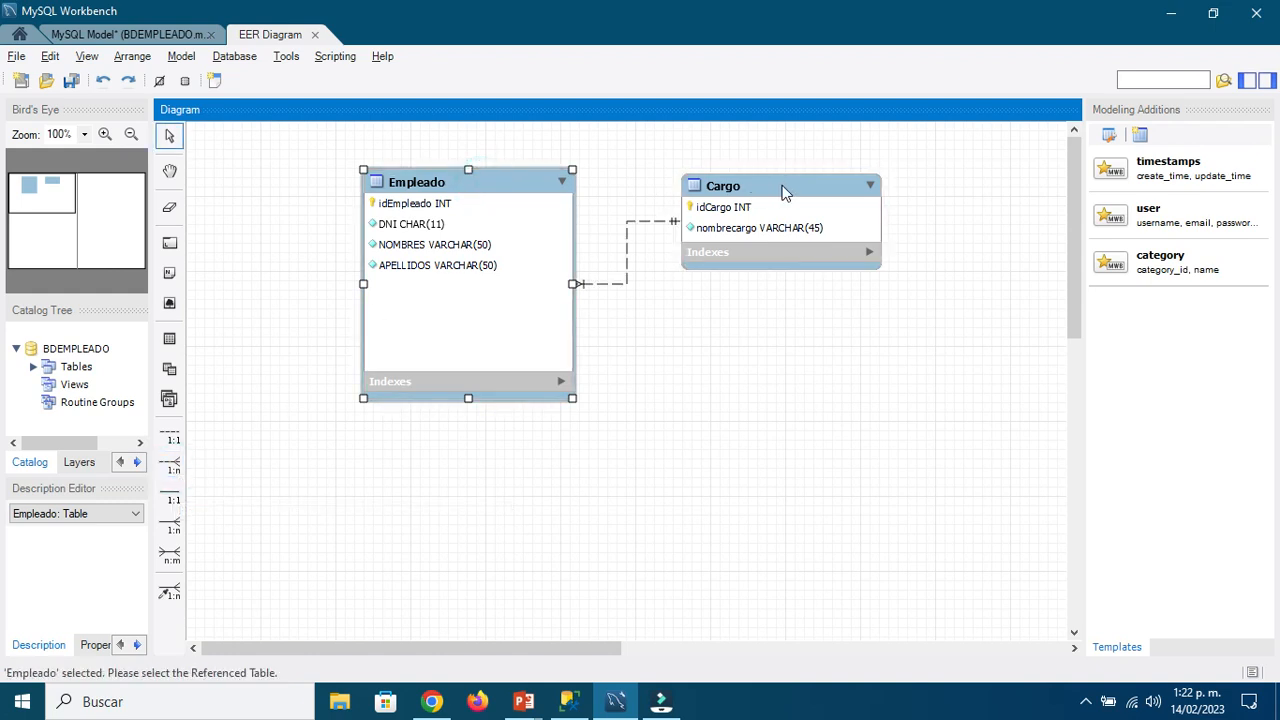
Step: Move the Empleado table left and the Cargo table right in the diagram to widen the gap between them
drag(466, 187, 445, 195)
click(597, 367)
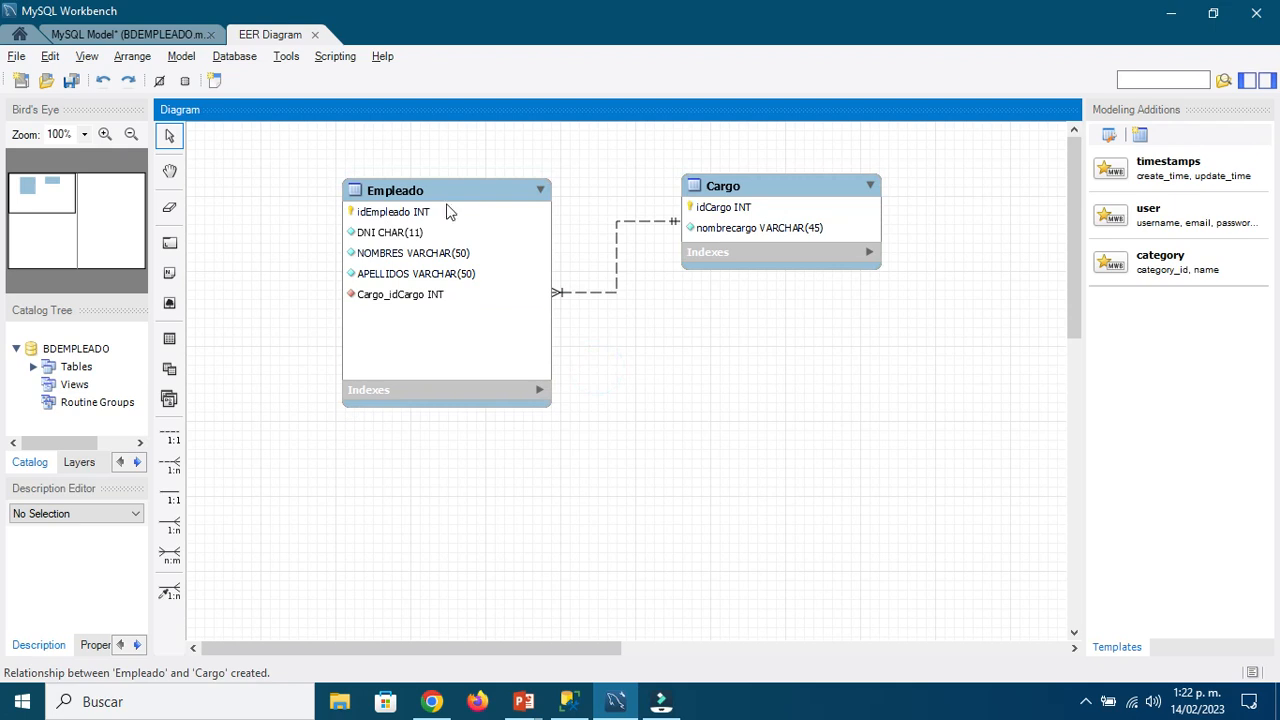
drag(752, 184, 780, 185)
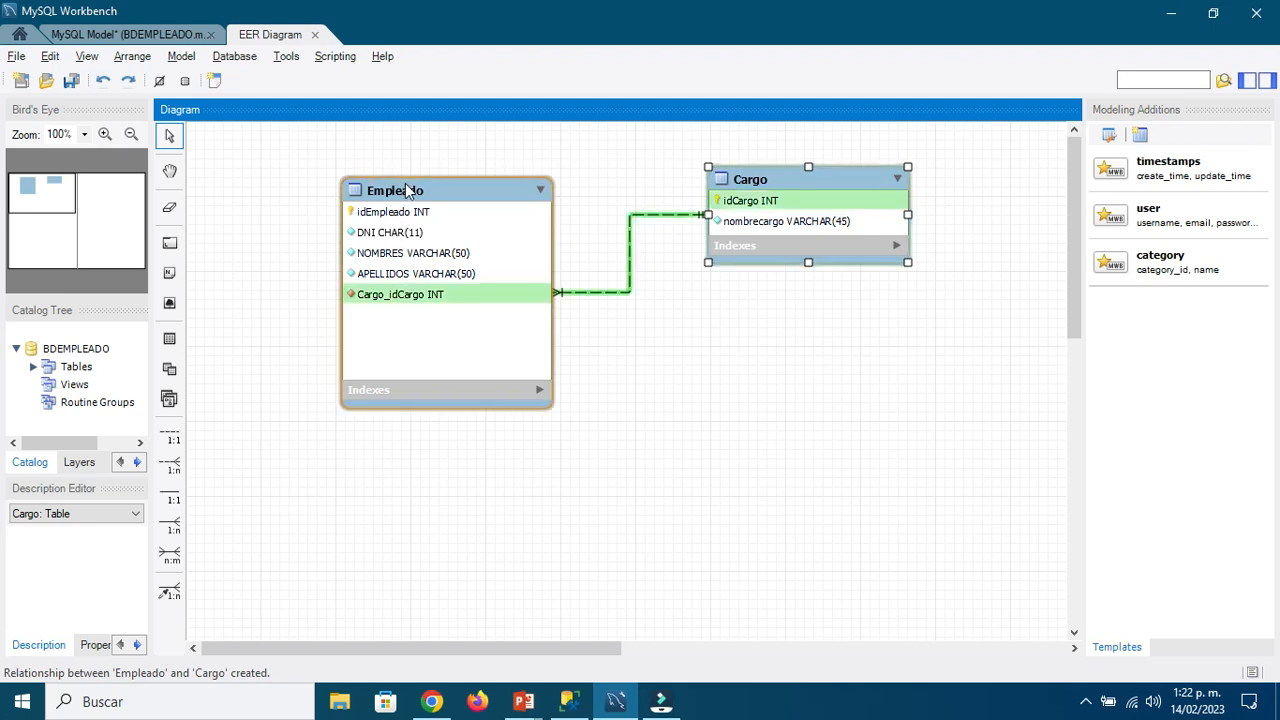
mouse_move(404, 192)
mouse_down()
mouse_move(372, 187)
mouse_move(418, 203)
mouse_move(400, 197)
mouse_up()
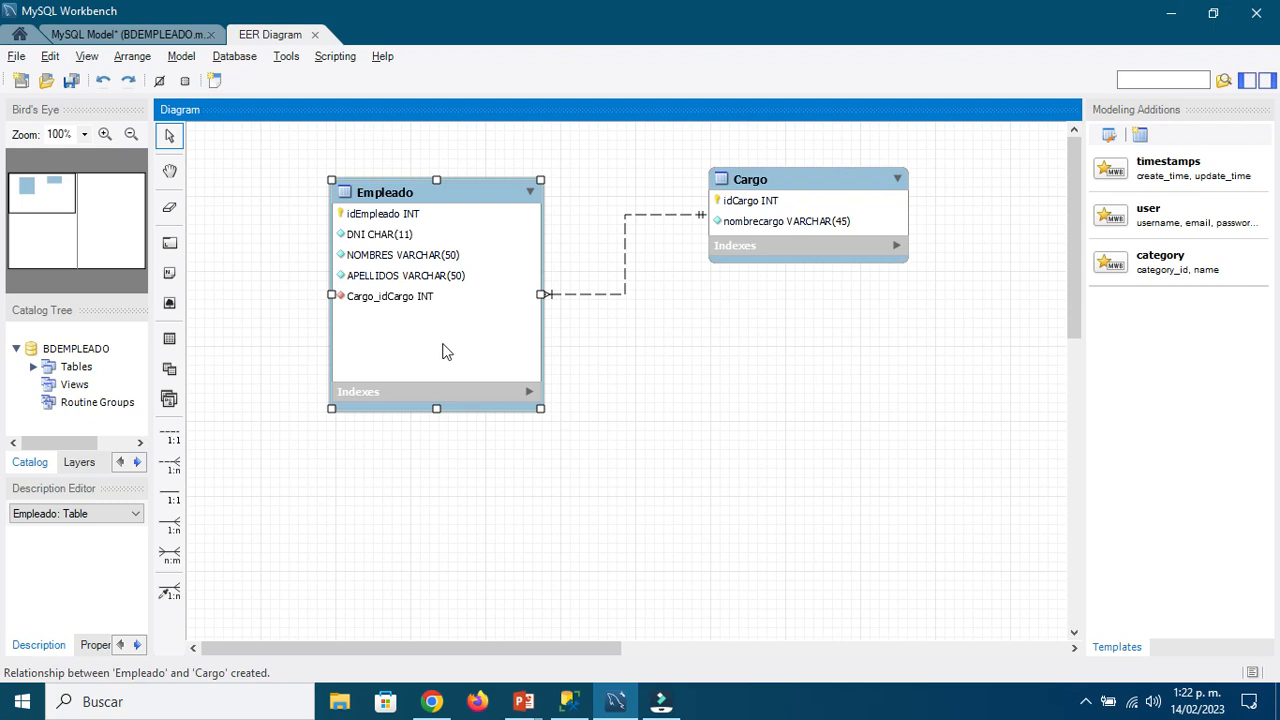
Step: Examine the relationship between the Empleado and Cargo tables and the columns it links
click(572, 360)
drag(254, 146, 931, 443)
click(754, 402)
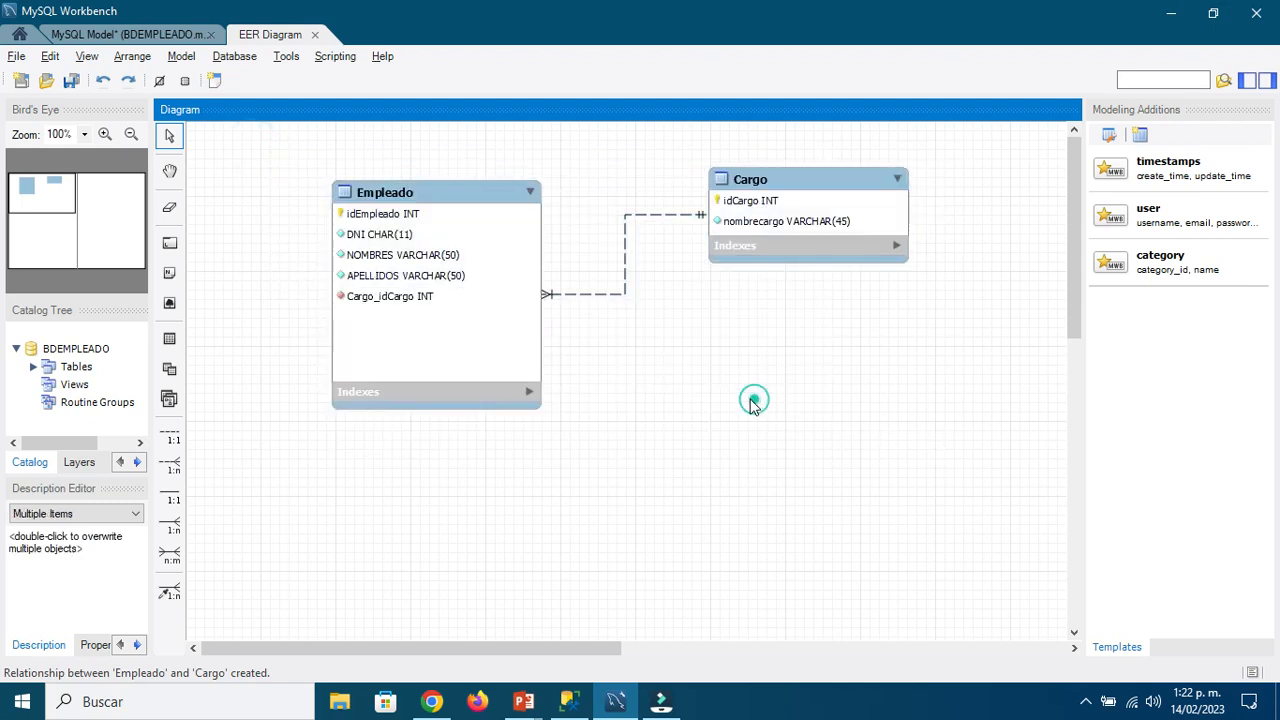
click(486, 190)
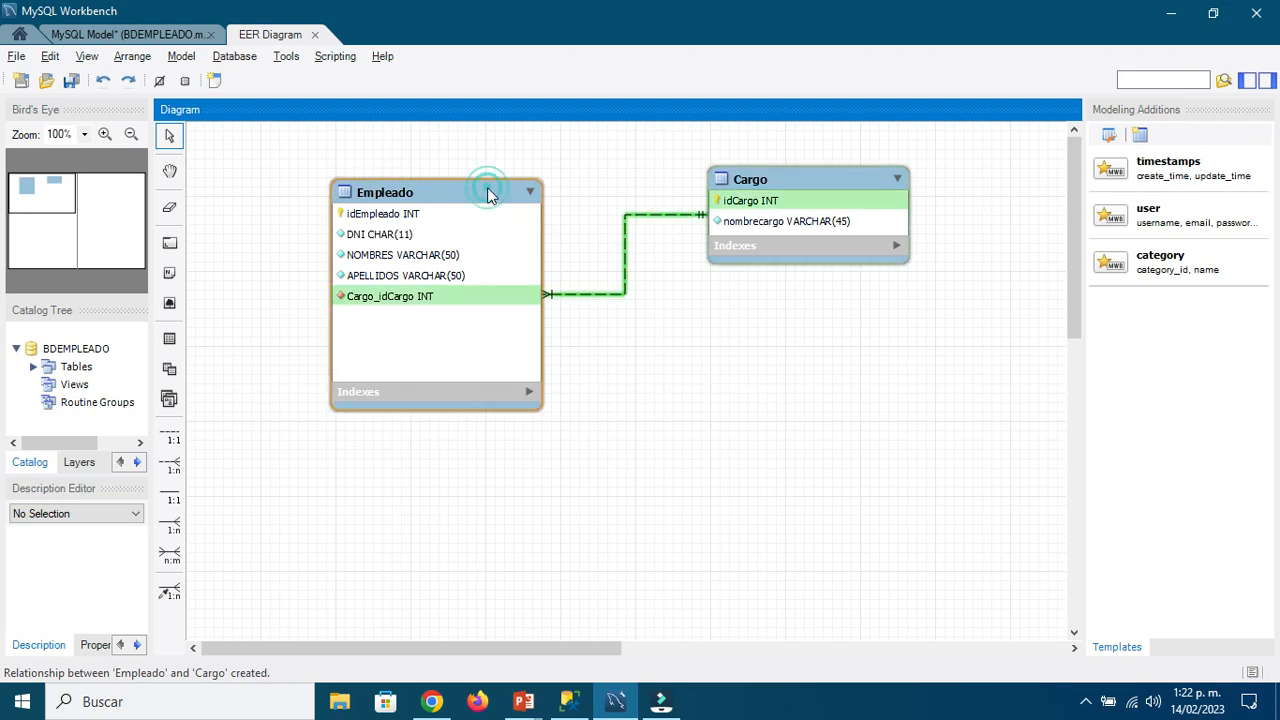
click(629, 343)
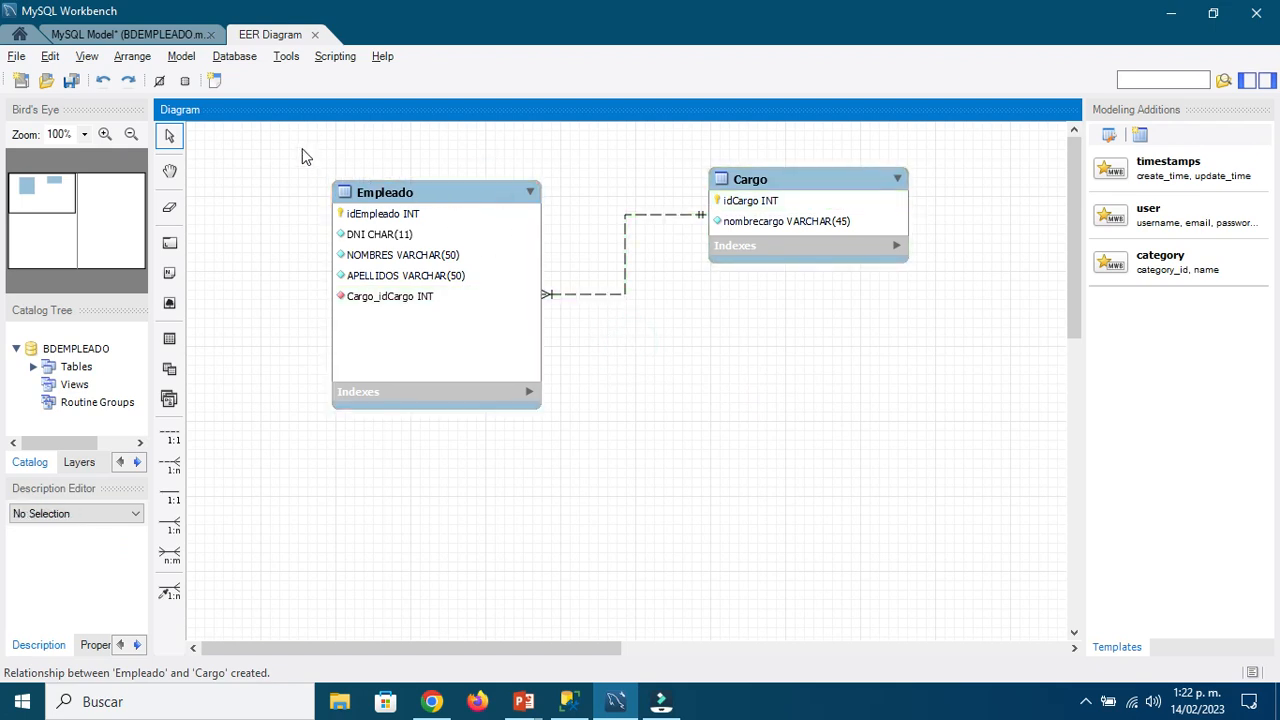
drag(302, 149, 929, 420)
click(876, 454)
Step: Rename the Empleado table's foreign key column Cargo_idCargo as idCargo, close the editor, and nudge the Cargo table up and right
double_click(420, 193)
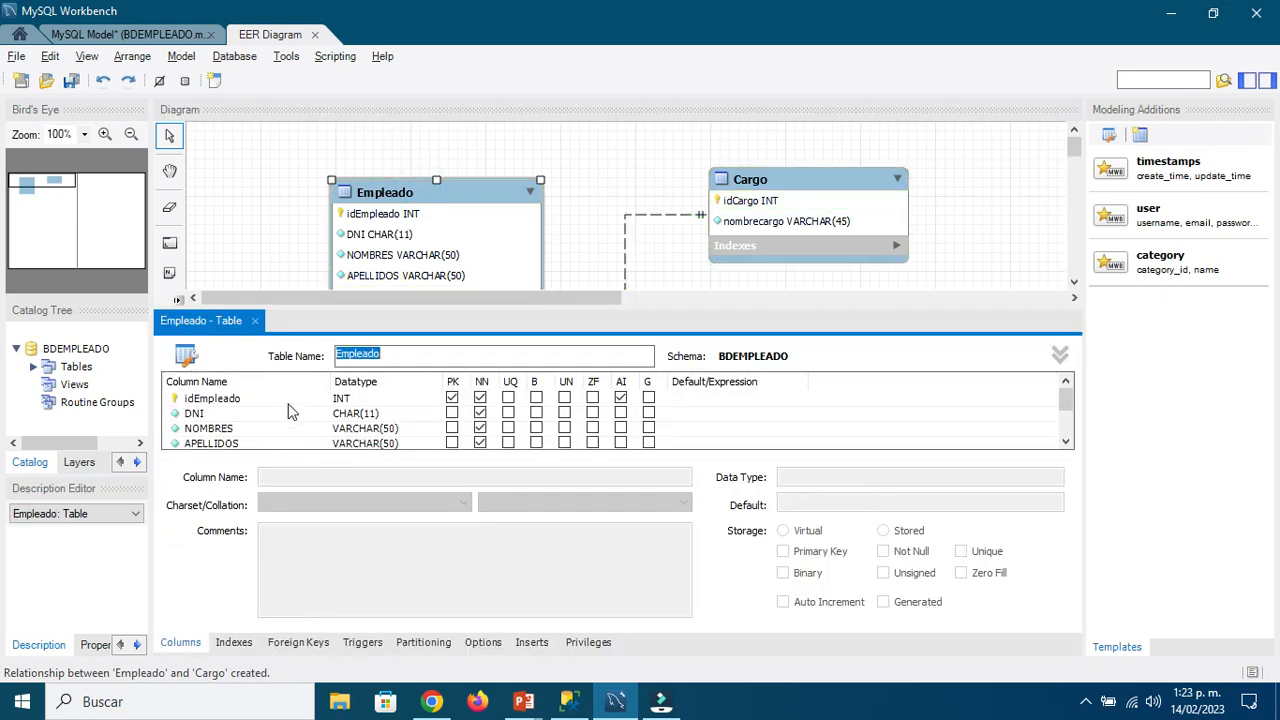
scroll(290, 412, down, 2)
click(235, 414)
click(220, 414)
key(BackSpace)
key(BackSpace)
key(BackSpace)
key(BackSpace)
key(BackSpace)
key(BackSpace)
key(BackSpace)
text(idCargo)
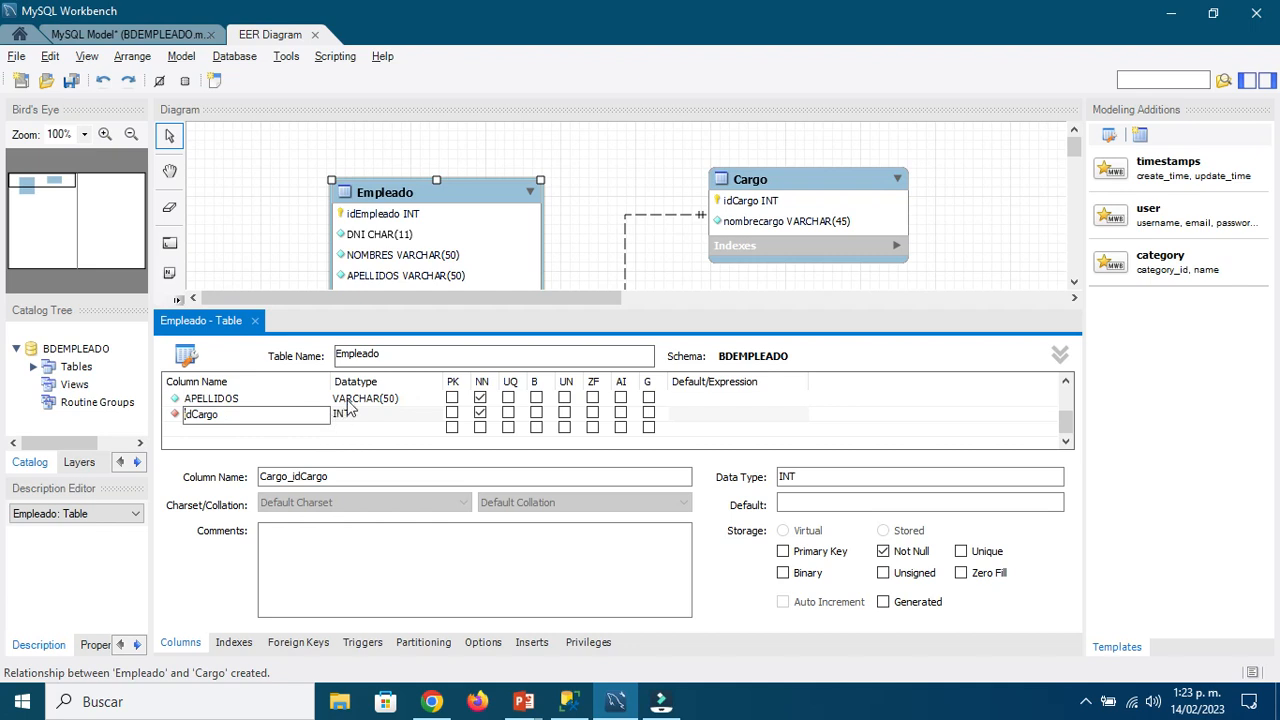
click(345, 399)
click(252, 318)
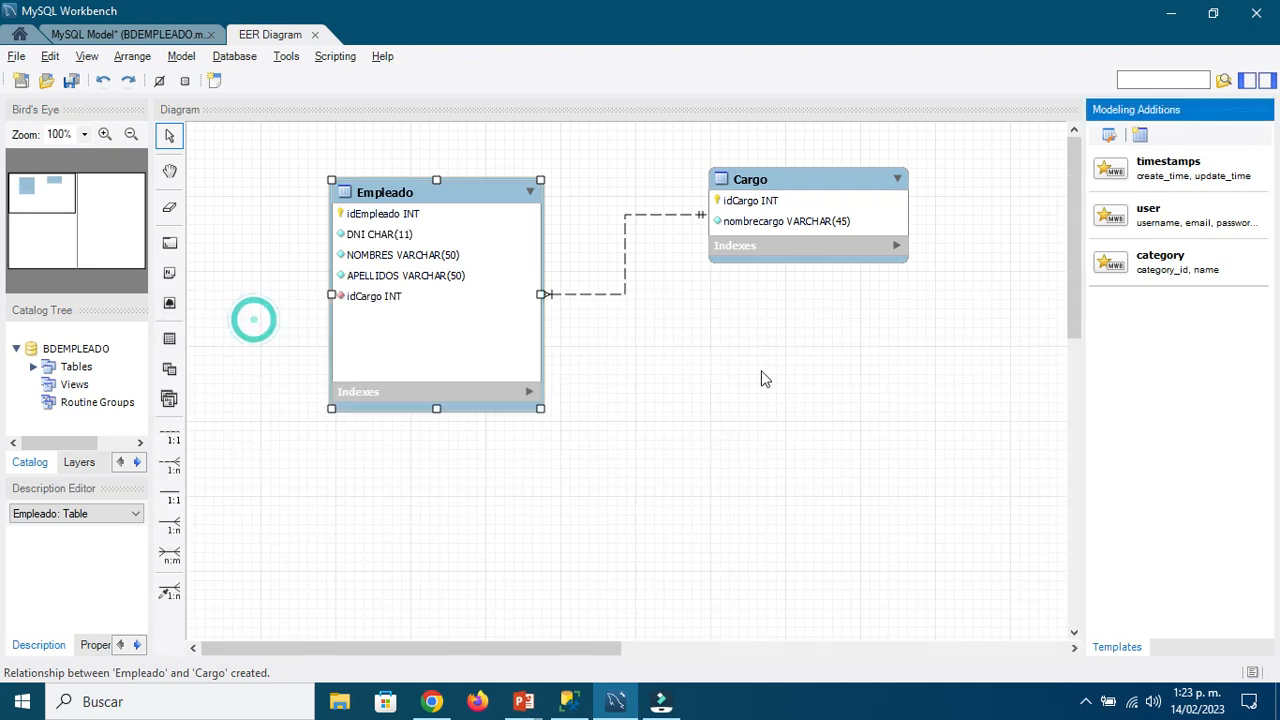
drag(755, 179, 773, 173)
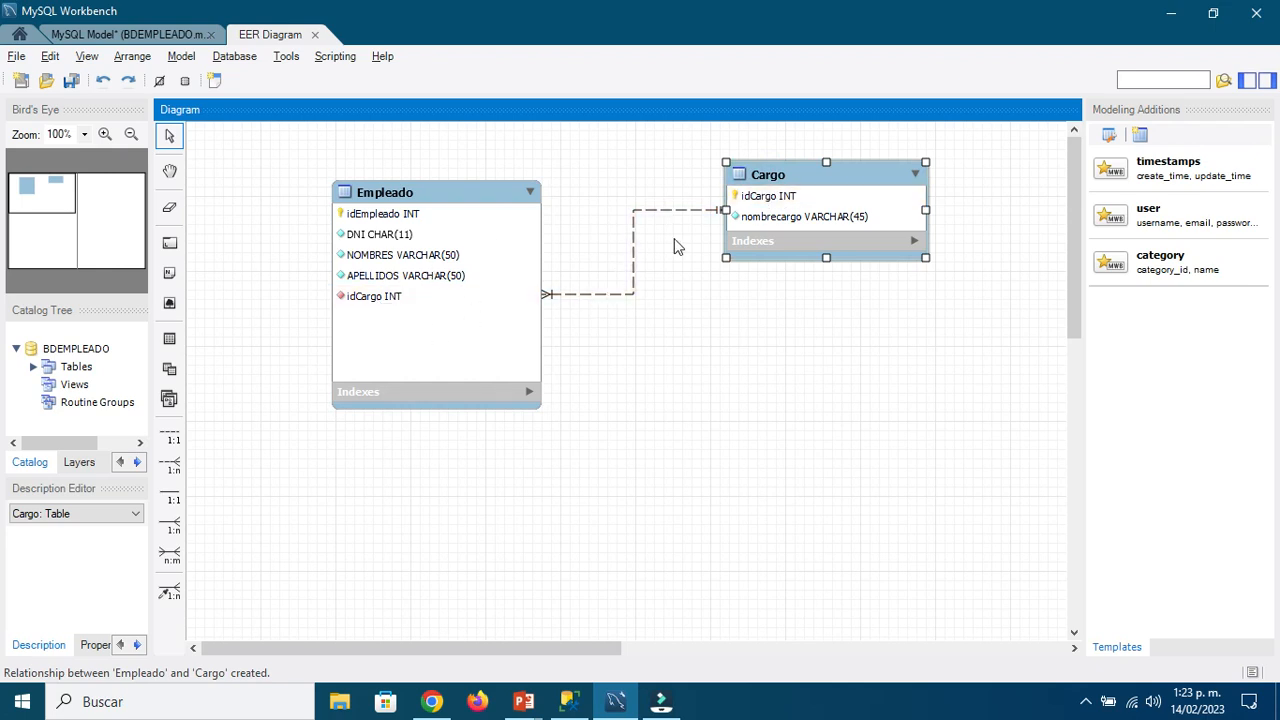
Step: Deselect the Cargo table and save the BDEMPLEADO model
click(708, 360)
click(523, 701)
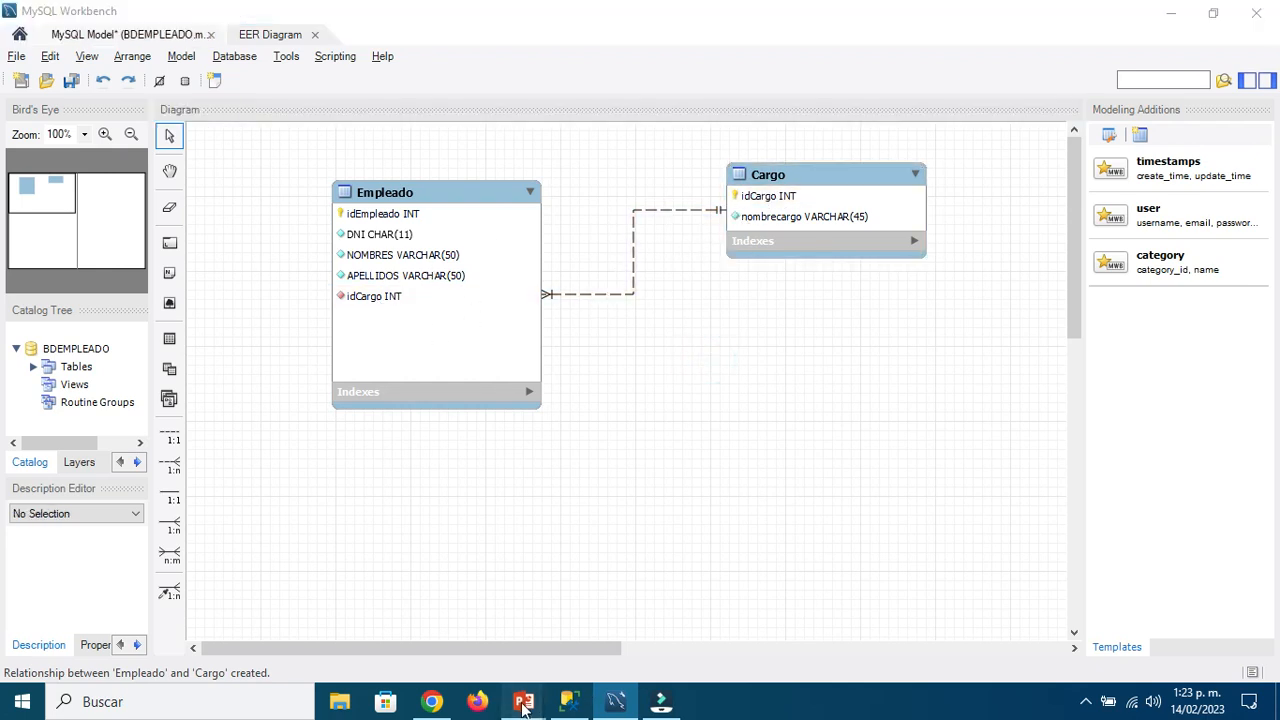
click(472, 665)
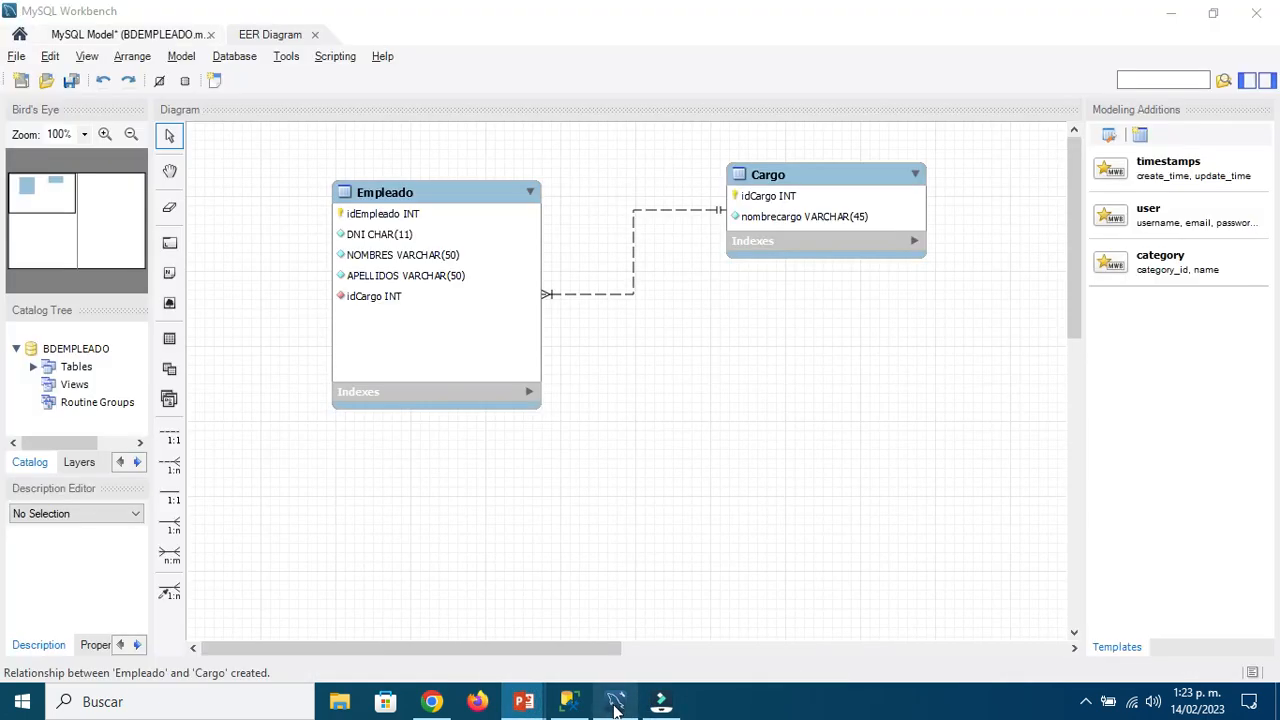
click(615, 701)
click(71, 80)
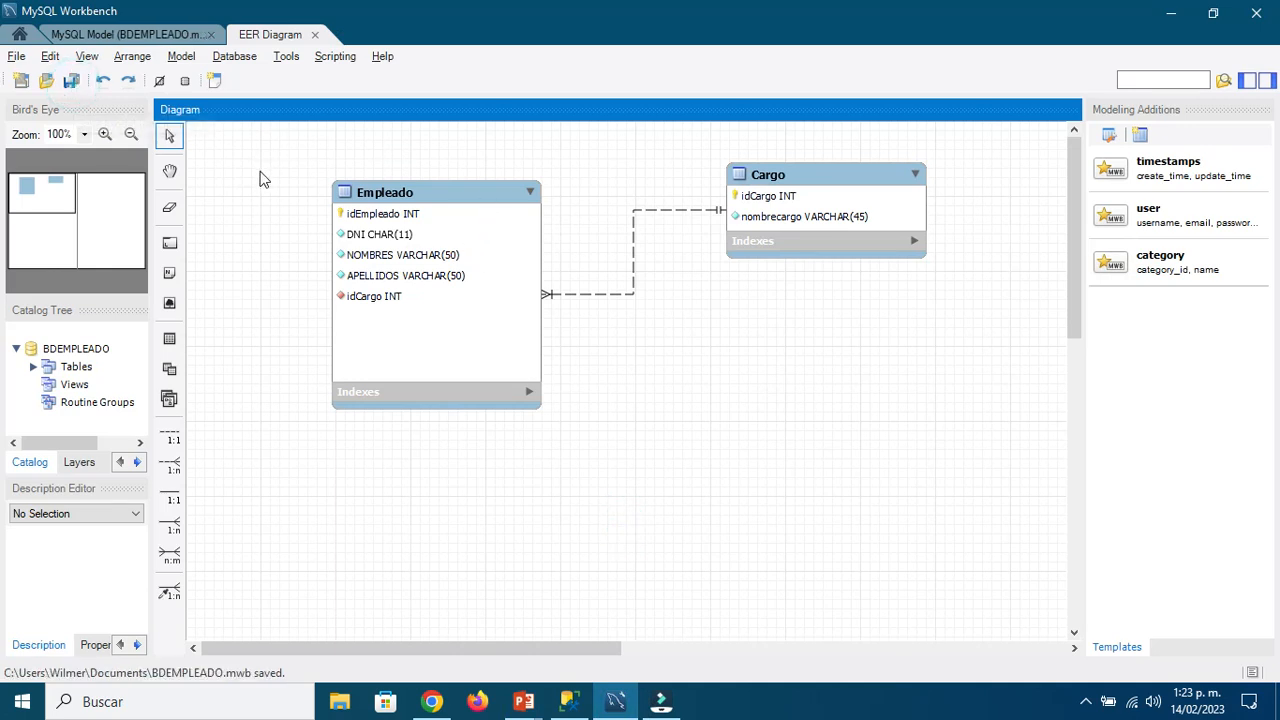
Step: Move the Empleado table slightly left and the Cargo table slightly down and right in the diagram
click(130, 34)
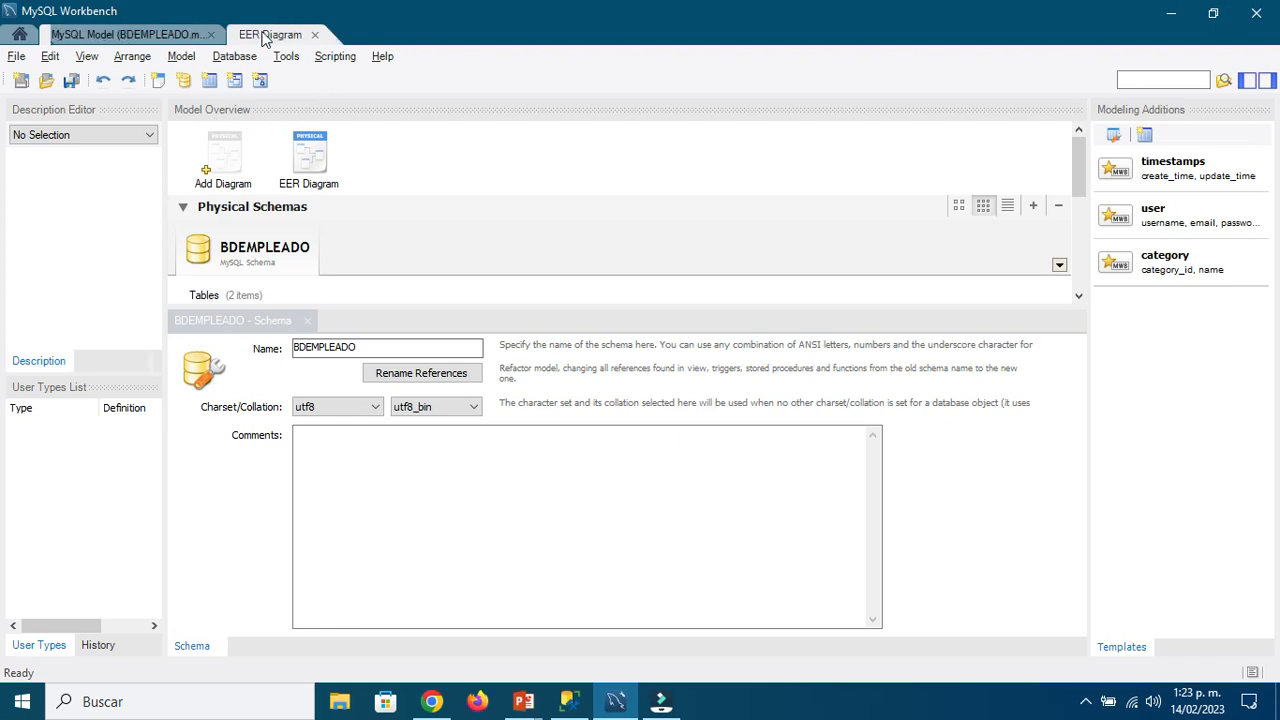
click(265, 35)
click(397, 190)
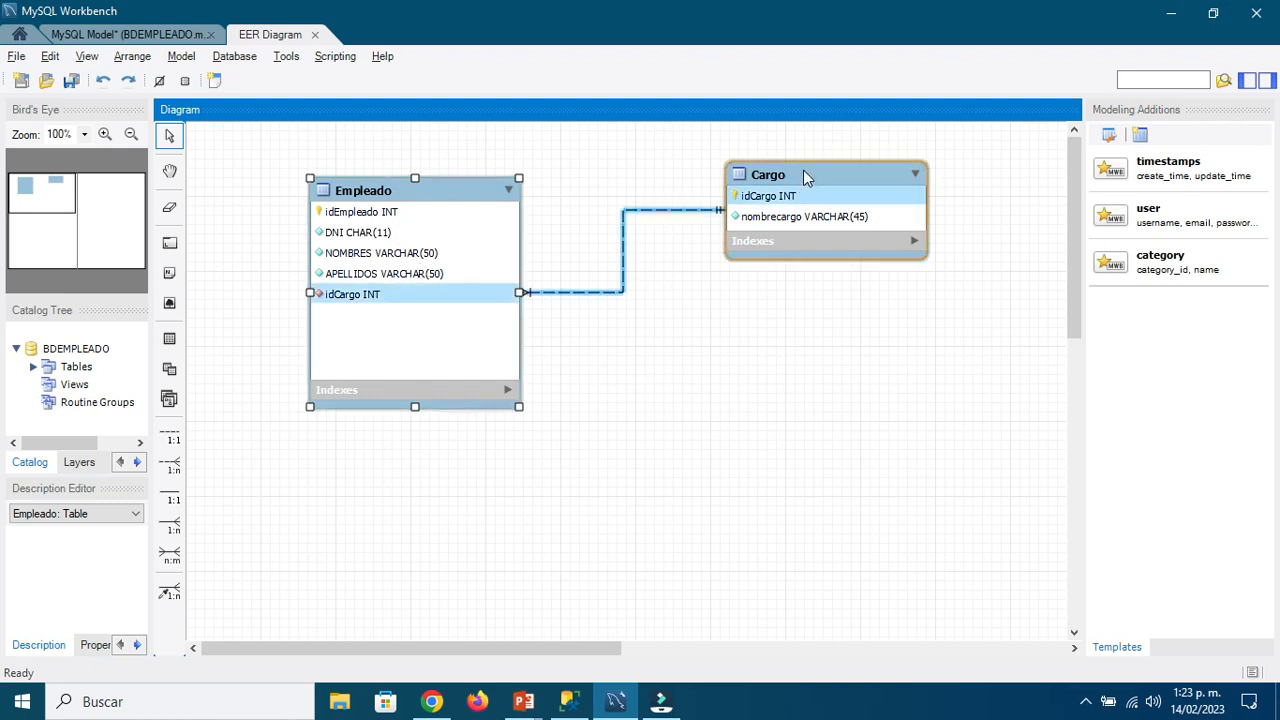
drag(803, 172, 815, 188)
click(720, 346)
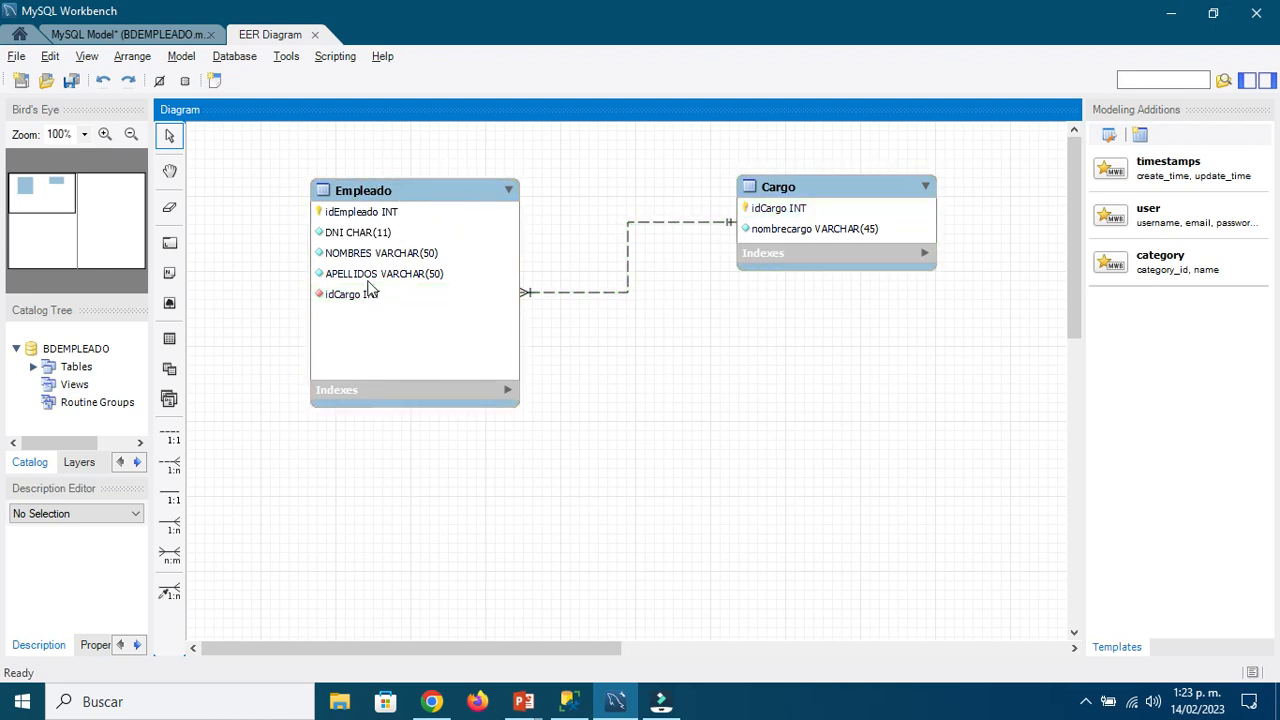
Step: Shorten the Empleado table in the diagram to remove the empty space below its columns, and save the model
drag(384, 295, 368, 304)
drag(273, 147, 971, 449)
click(692, 424)
click(363, 354)
drag(416, 405, 437, 350)
click(608, 345)
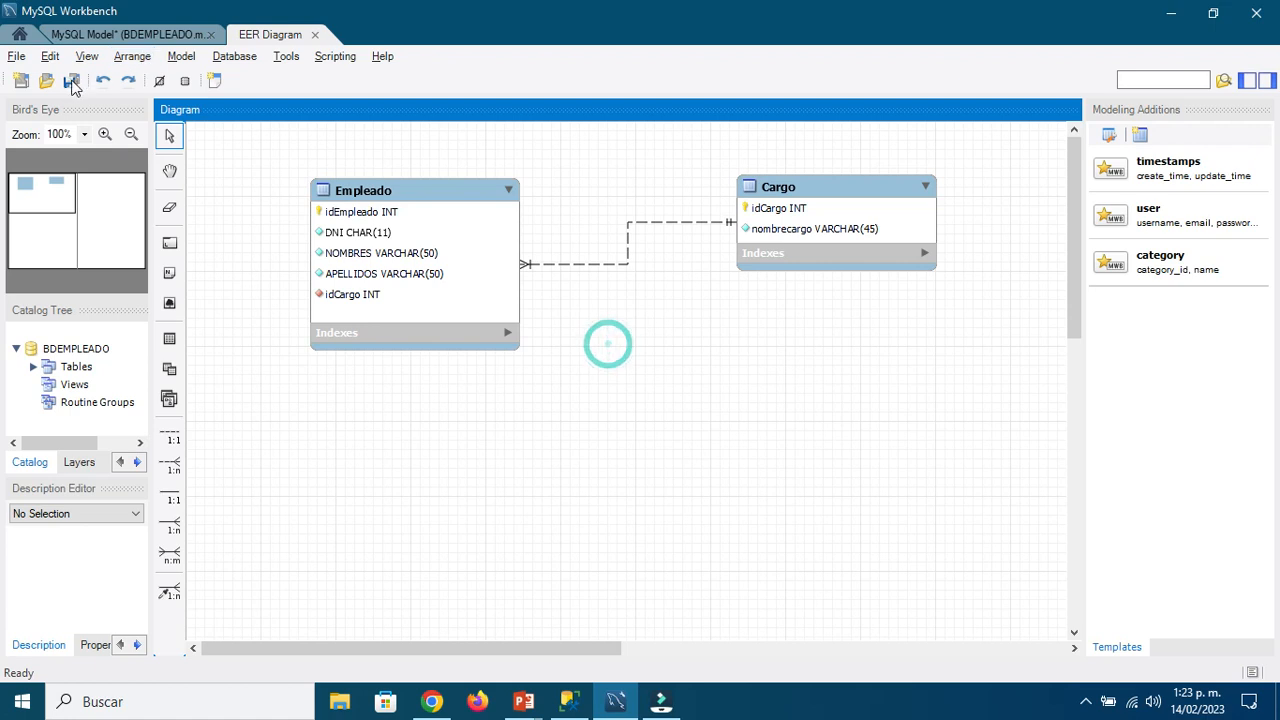
click(71, 80)
Step: Move the Cargo table left and slightly up, and the Empleado table slightly left and down in the diagram
drag(290, 131, 944, 369)
drag(859, 186, 726, 172)
click(663, 389)
click(622, 400)
drag(354, 192, 366, 230)
click(695, 452)
click(692, 452)
drag(243, 171, 532, 387)
click(783, 420)
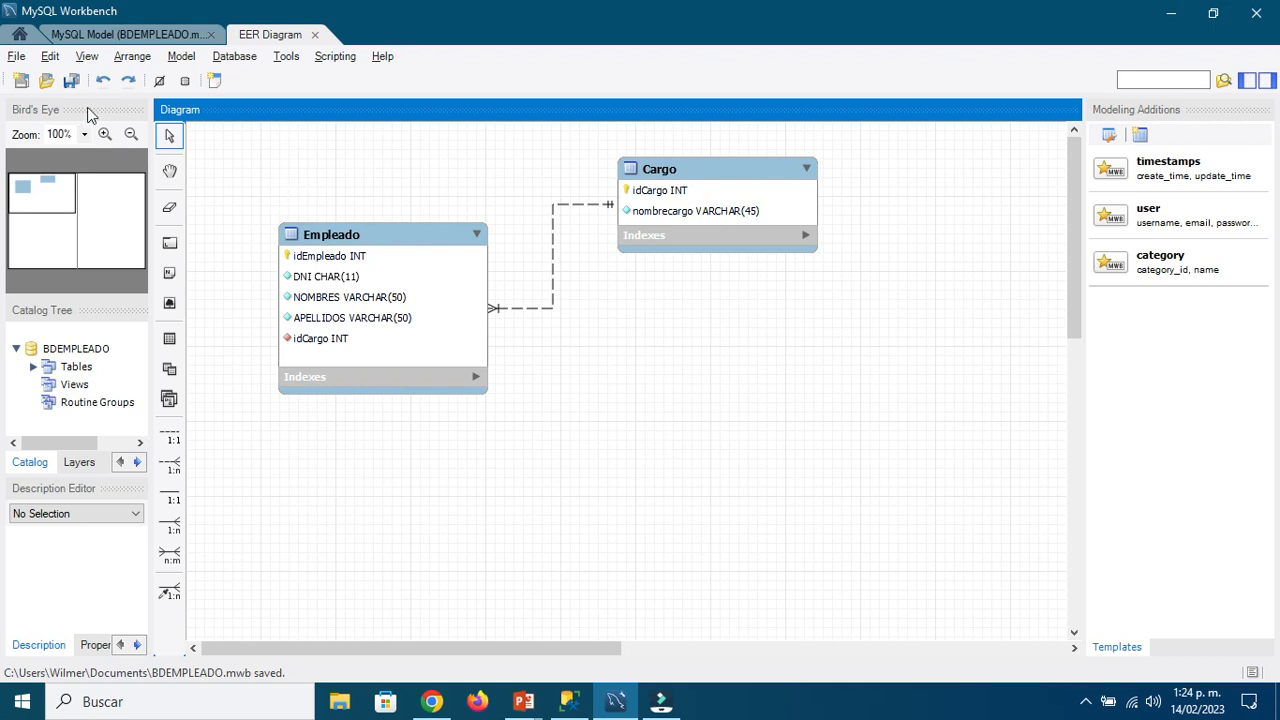
Step: Start a Forward Engineer SQL CREATE Script export with BDEMPLEADO.sql in the Documents folder as the output file
click(16, 56)
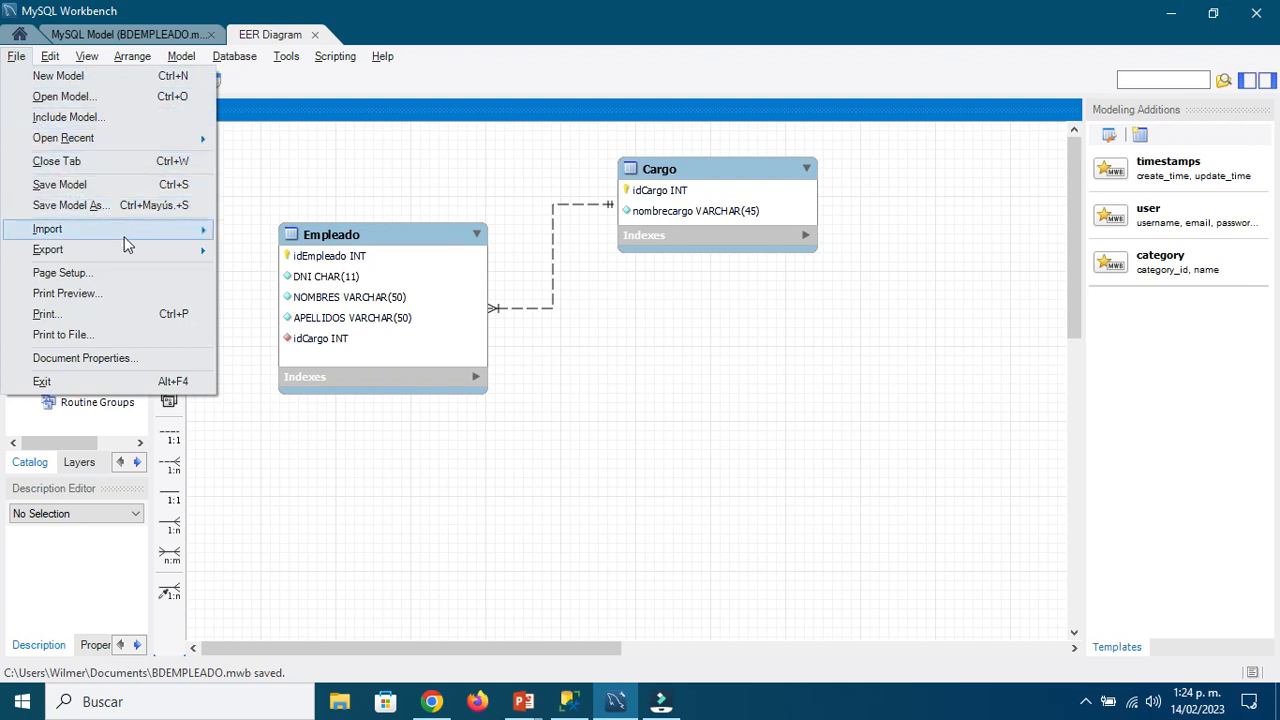
mouse_move(122, 231)
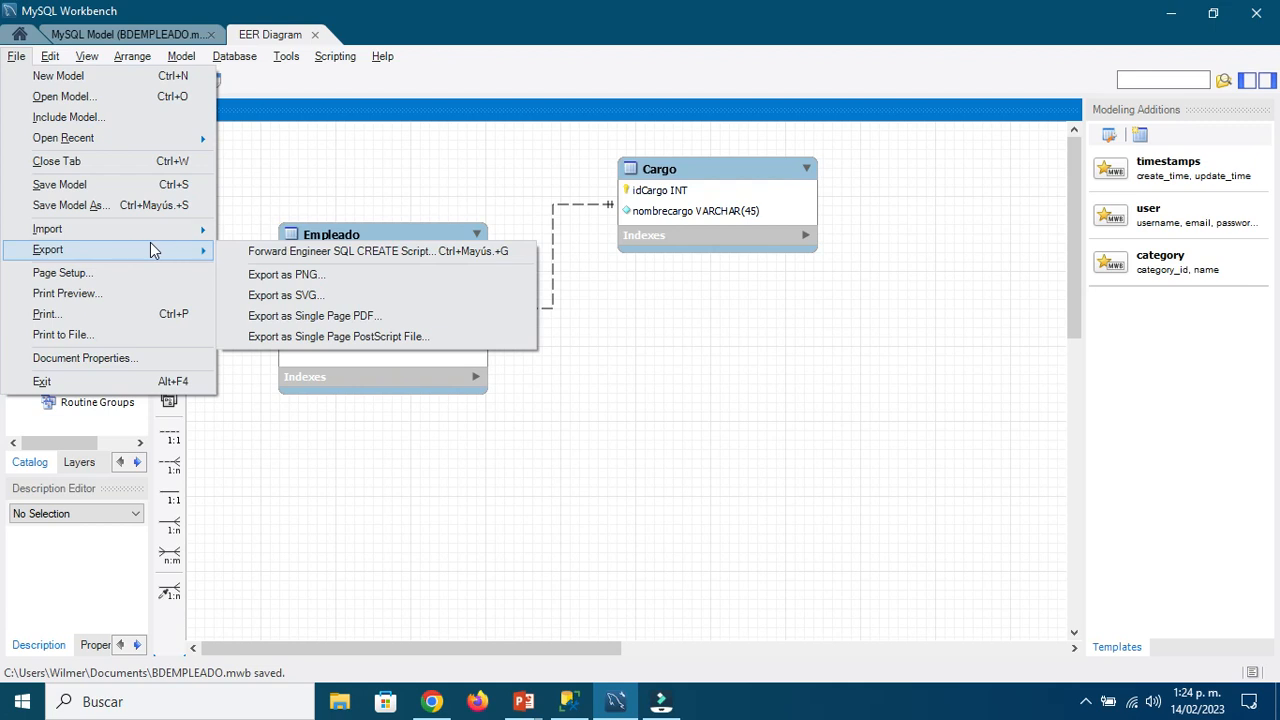
click(343, 251)
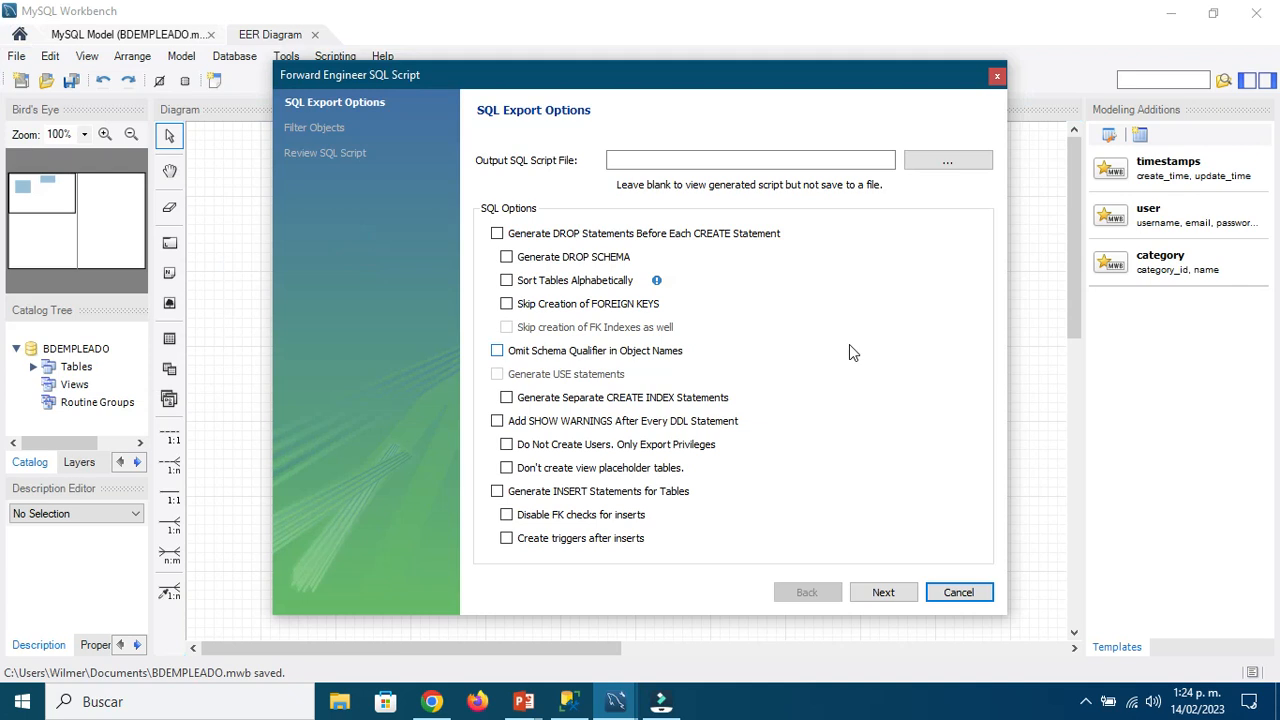
click(946, 162)
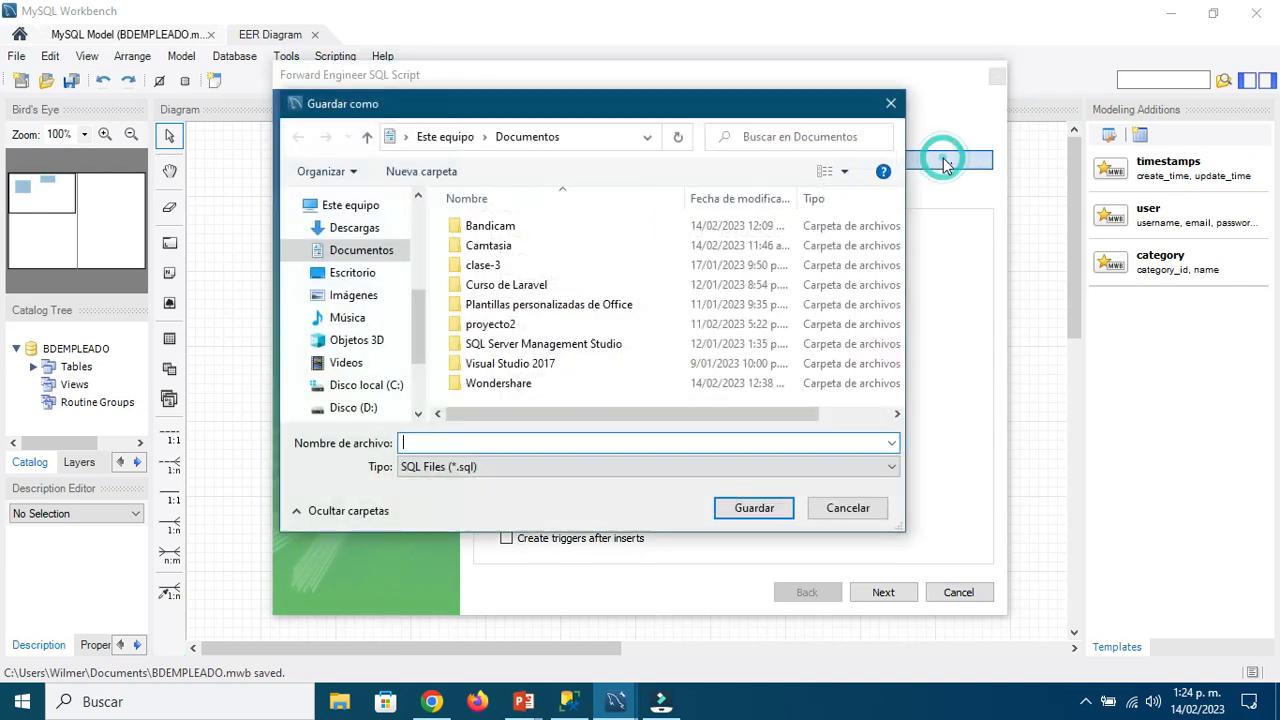
click(480, 442)
text(BDEMPLEADO)
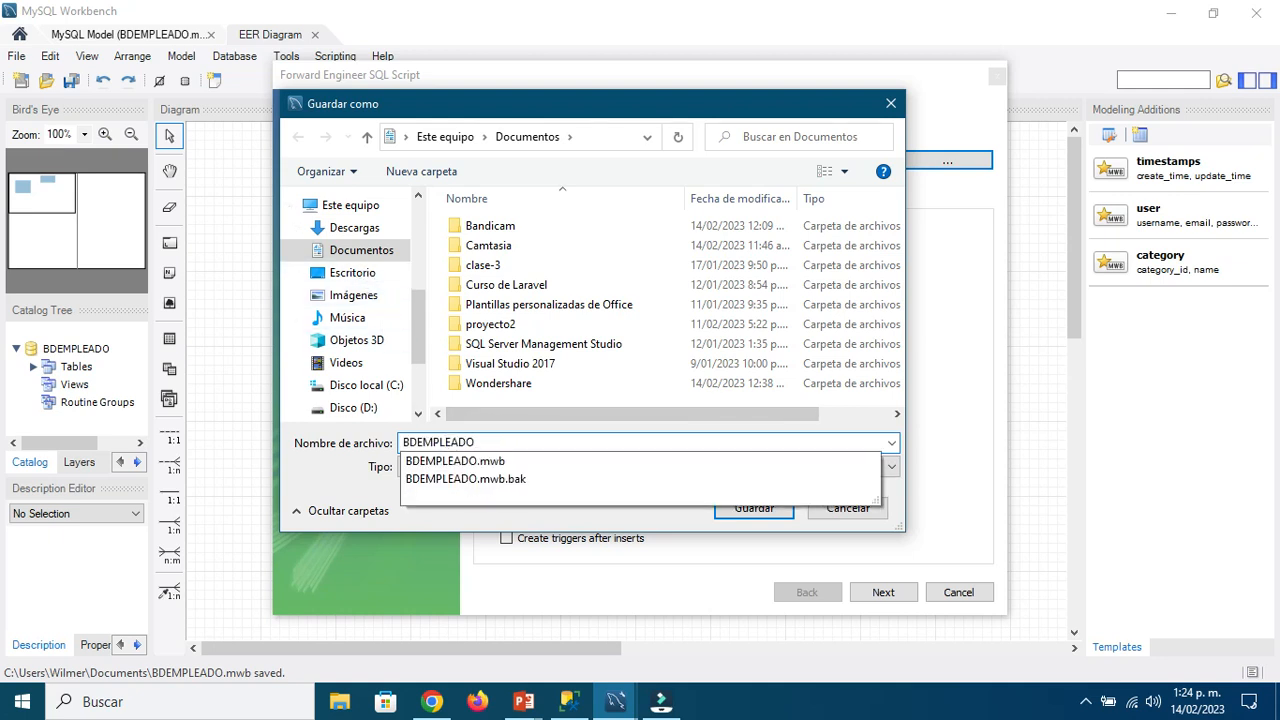
click(322, 484)
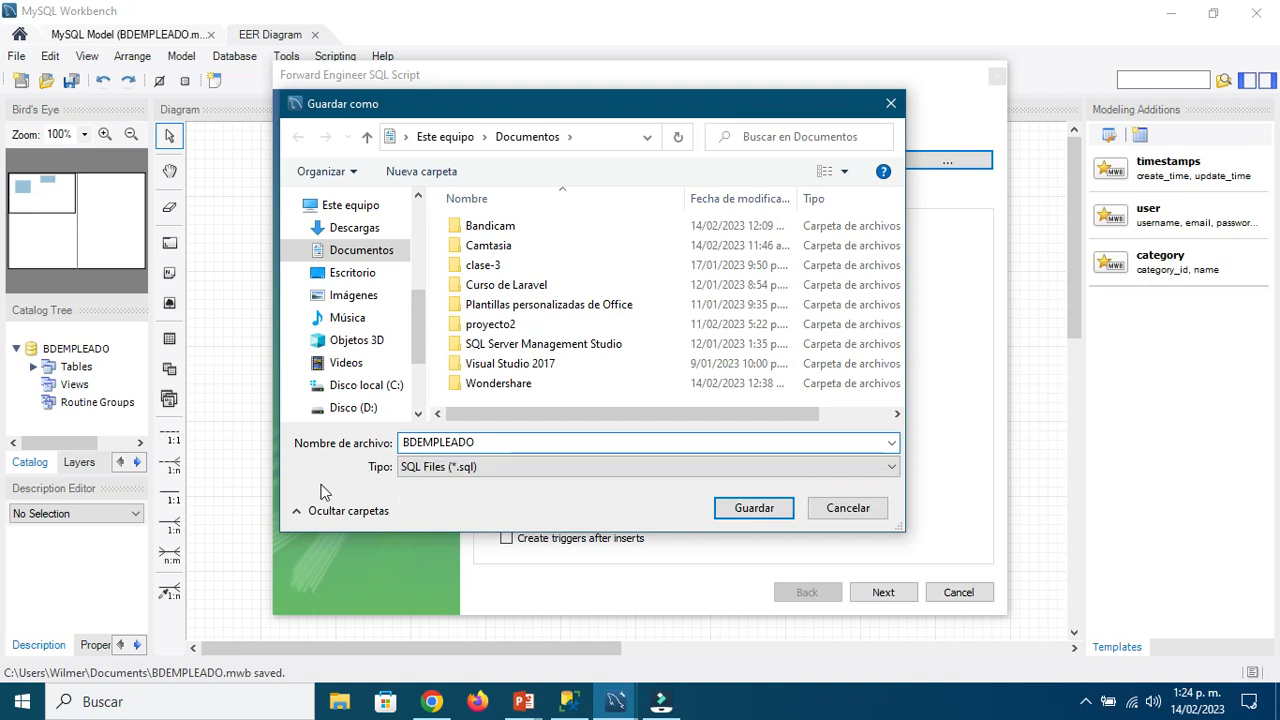
click(756, 508)
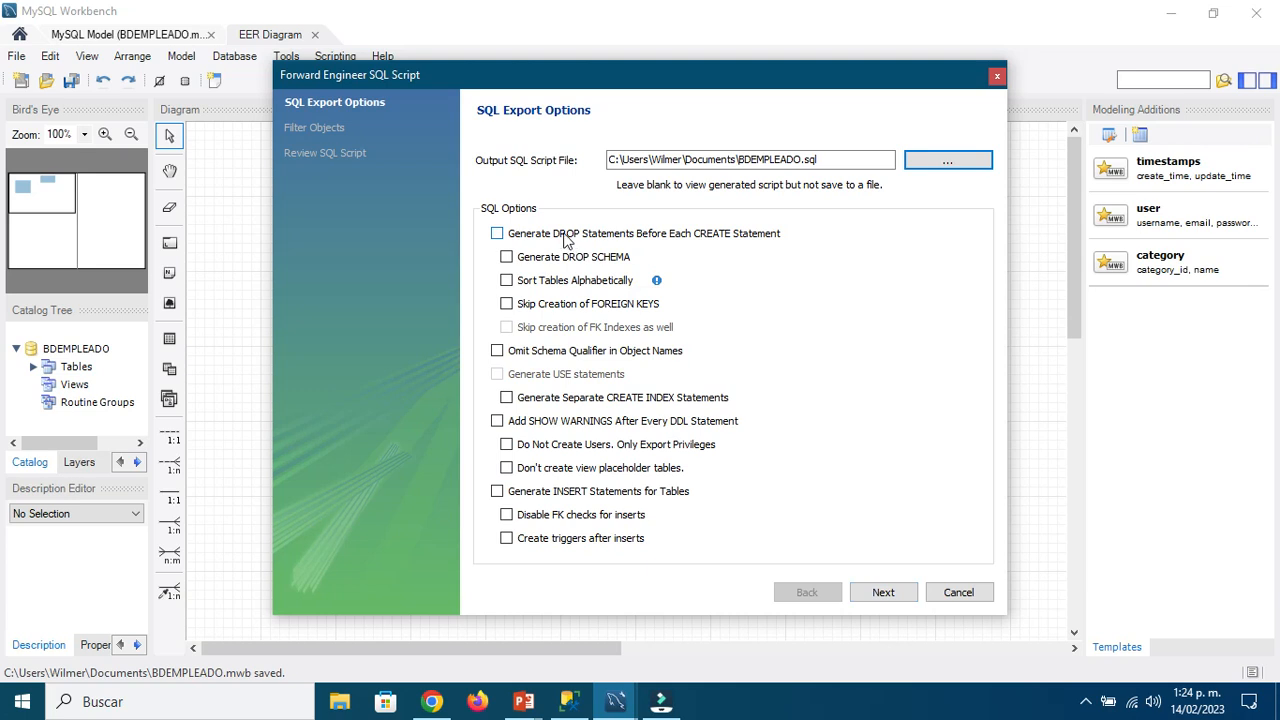
Step: Keep the default export options with only MySQL table objects included, and finish generating the SQL script
click(883, 592)
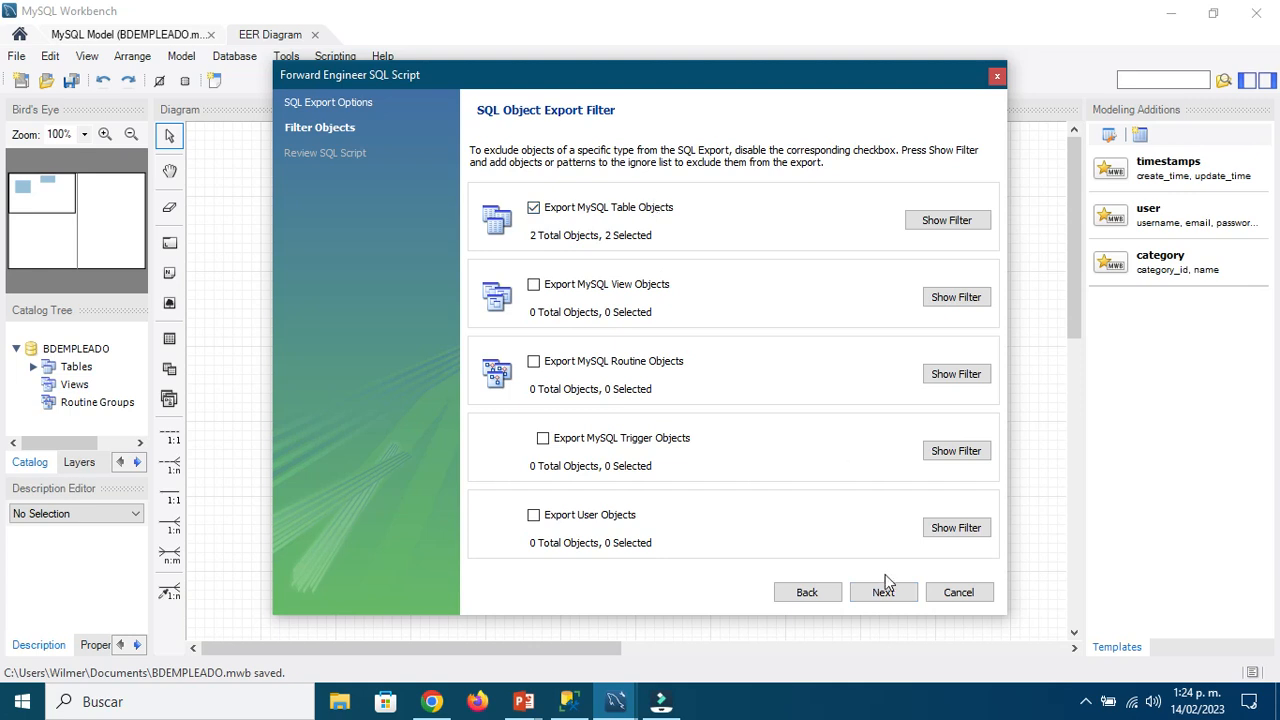
click(885, 591)
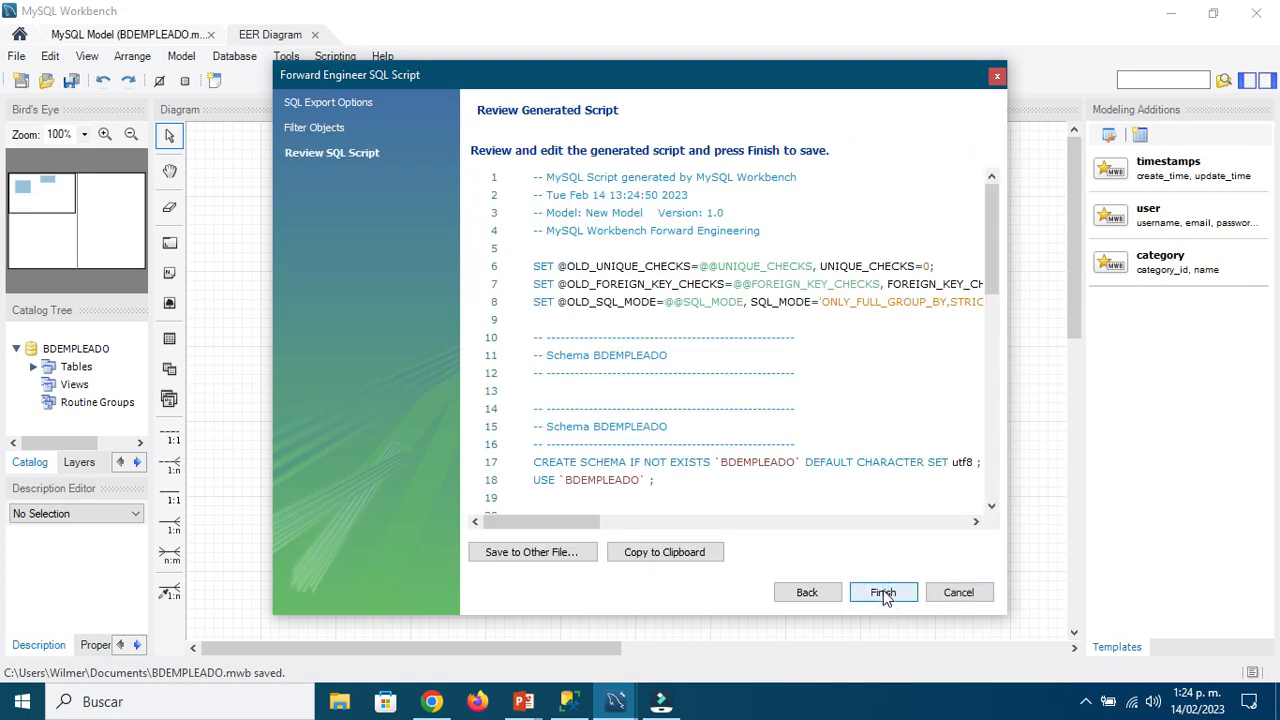
click(884, 593)
click(870, 532)
Step: Open the Documents folder in File Explorer and check for the exported BDEMPLEADO SQL file
key(super+e)
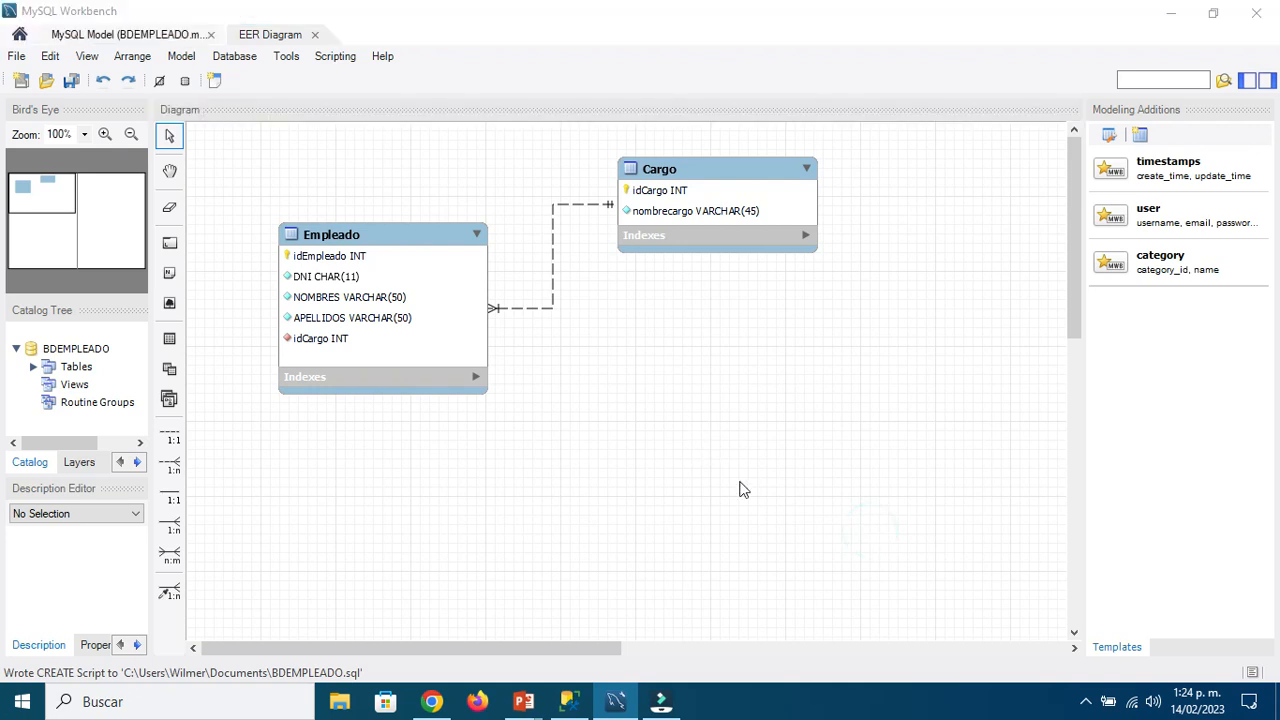
click(82, 177)
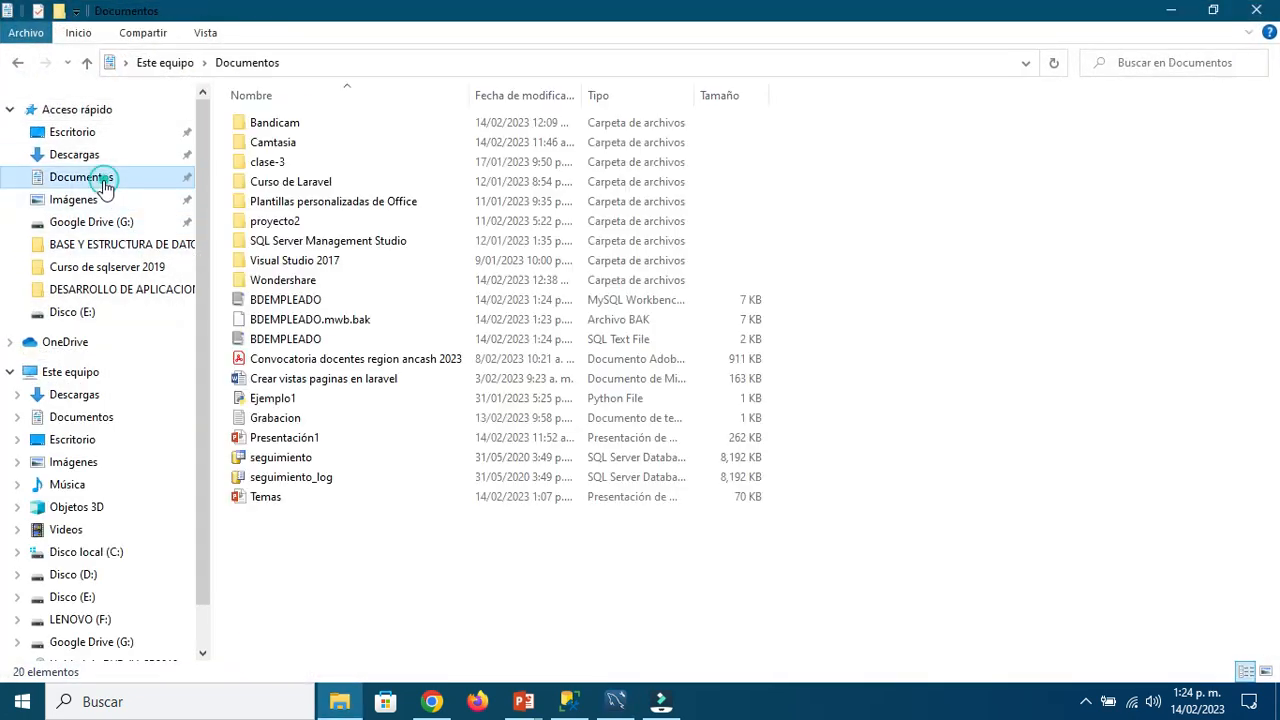
click(323, 552)
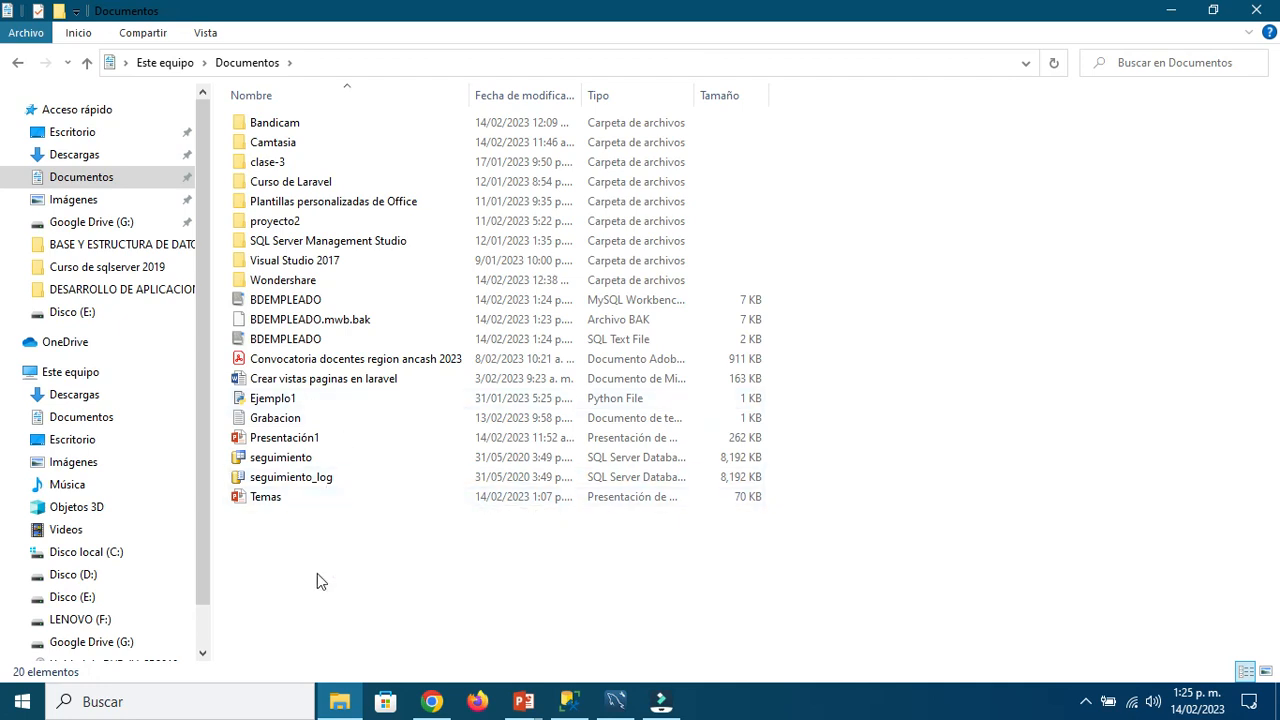
Step: Switch to MySQL Workbench, compare the SQL export's output path with the Documents folder, and close the export wizard without exporting
click(613, 699)
click(16, 56)
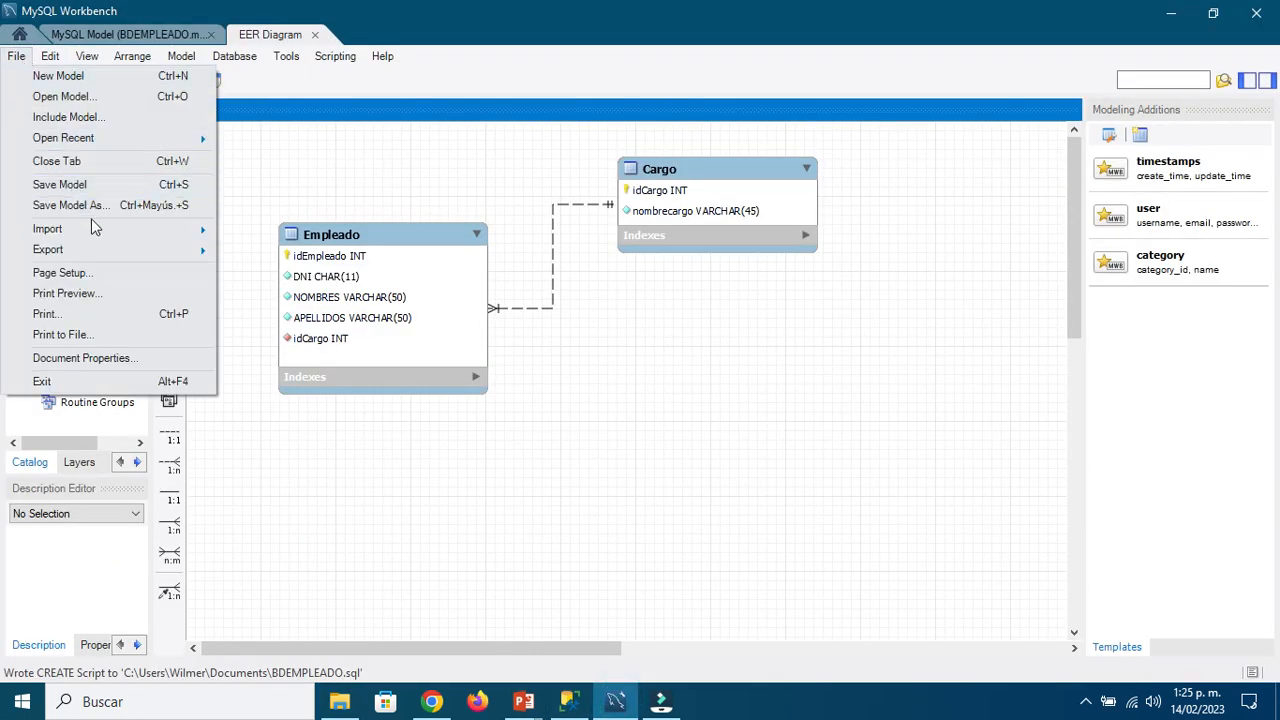
mouse_move(136, 246)
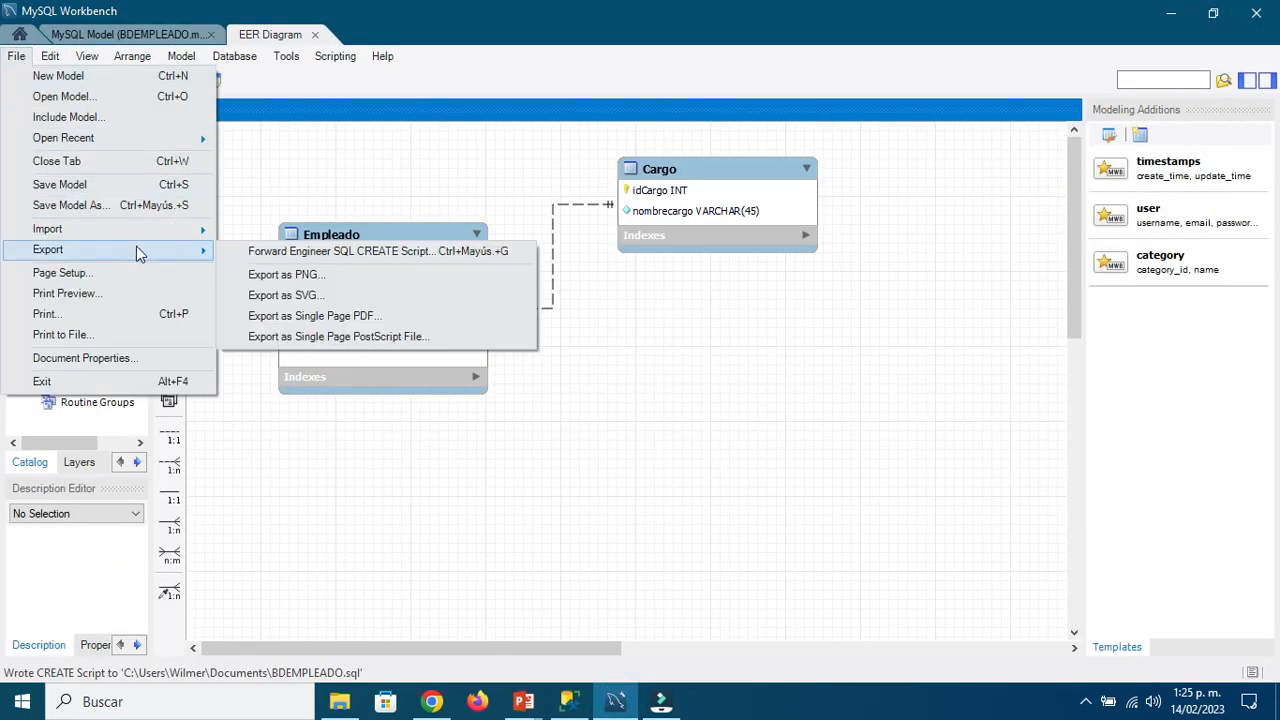
click(324, 251)
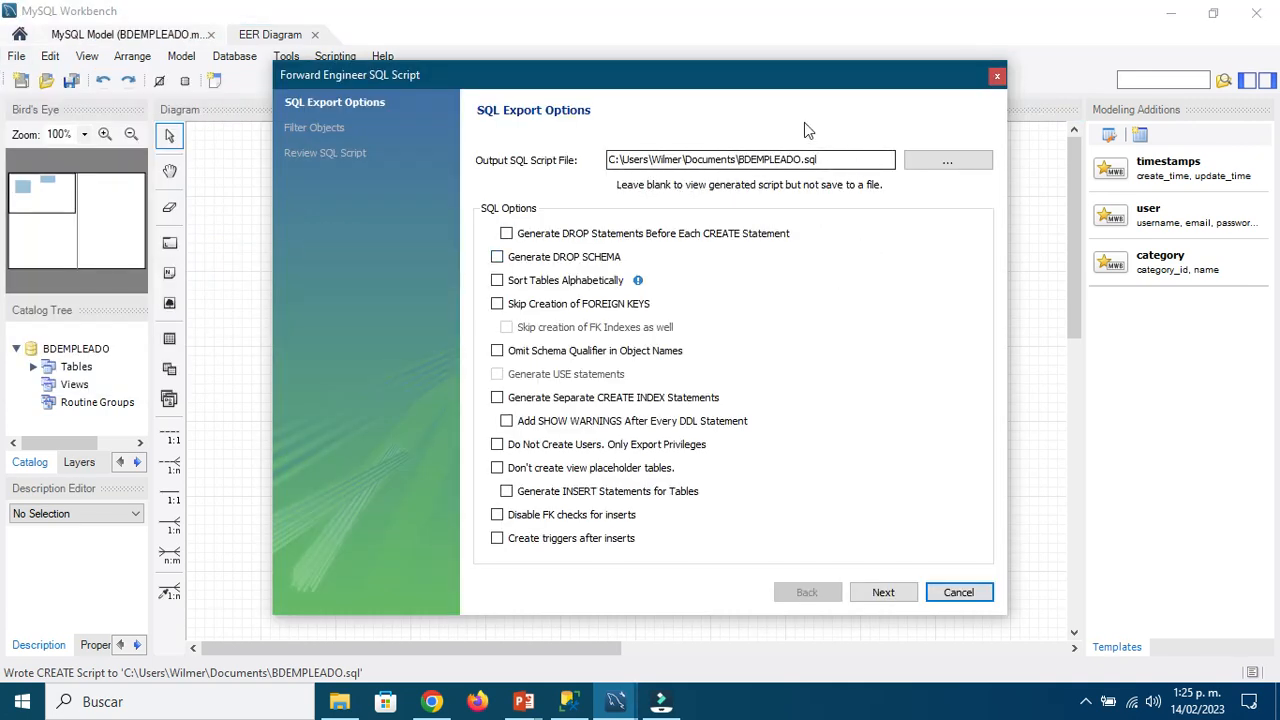
click(339, 701)
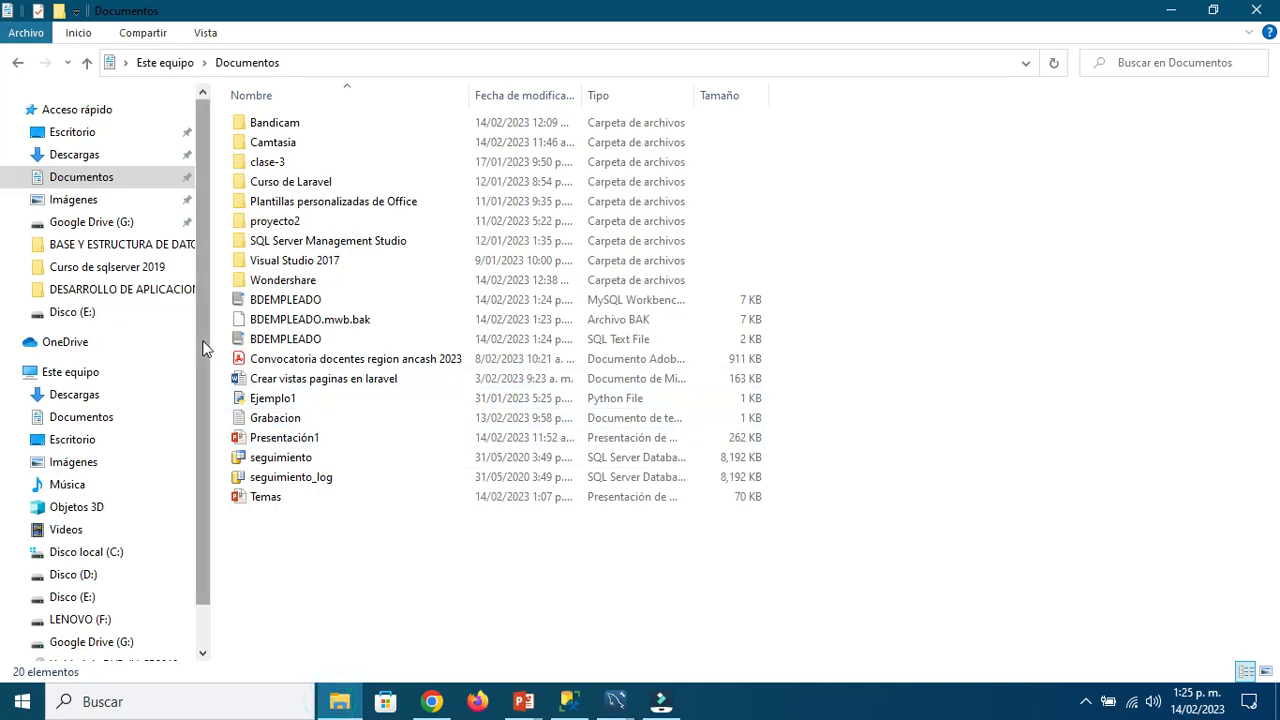
click(86, 177)
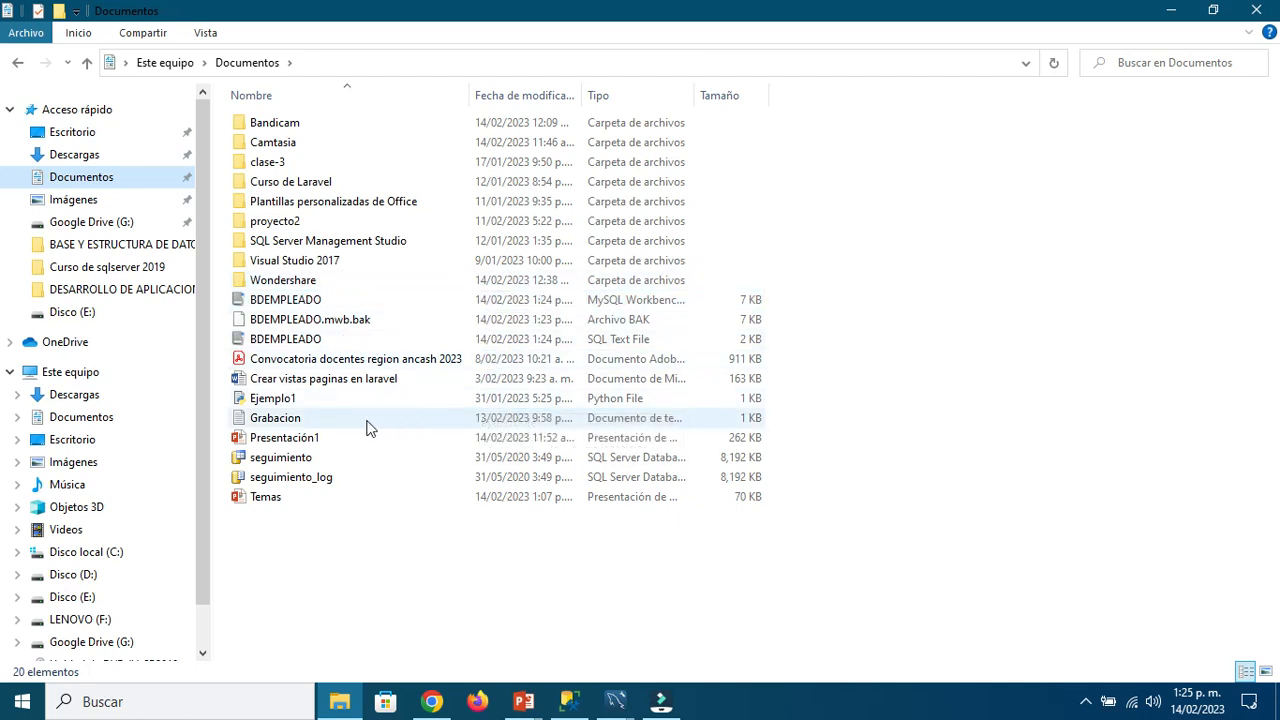
mouse_move(615, 701)
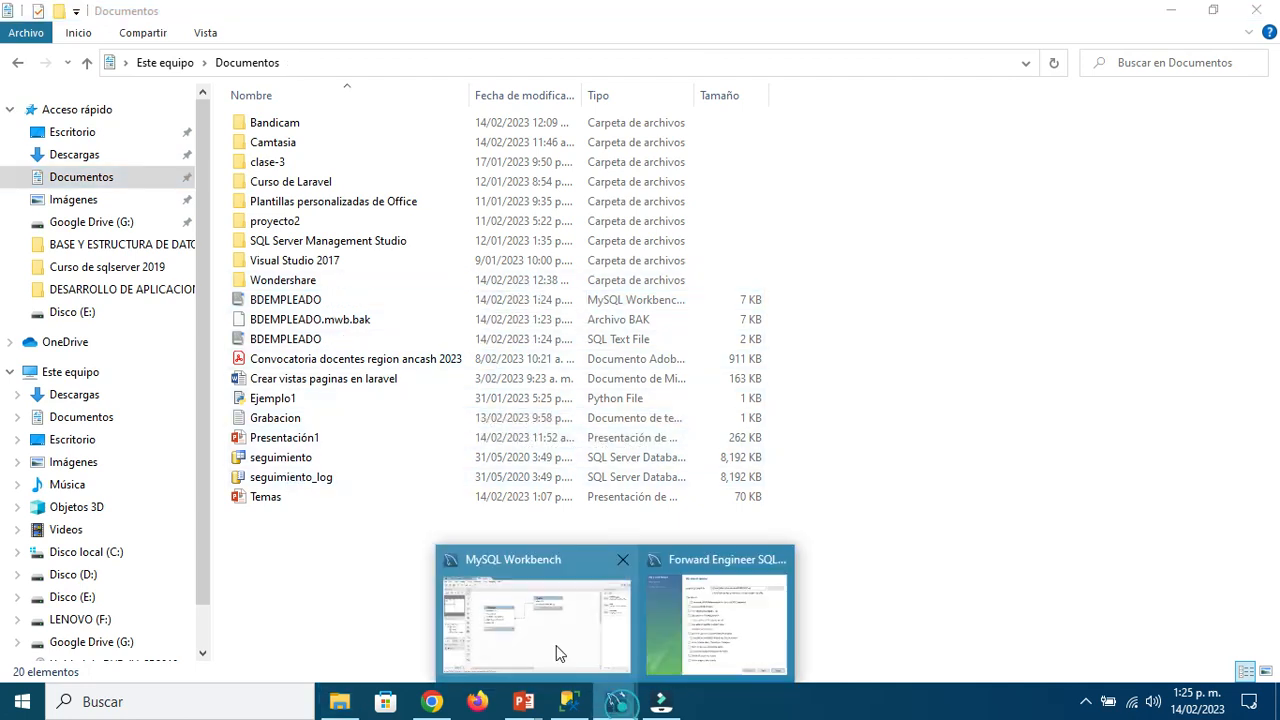
click(547, 635)
click(996, 77)
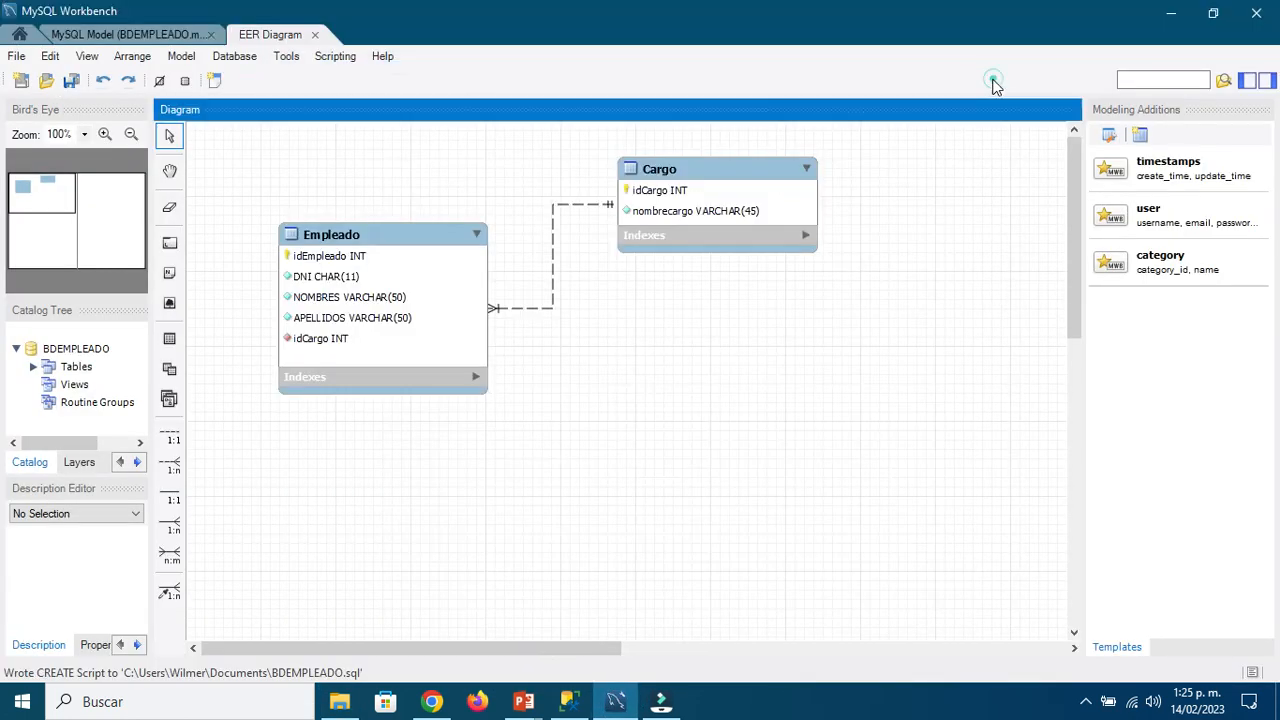
click(16, 56)
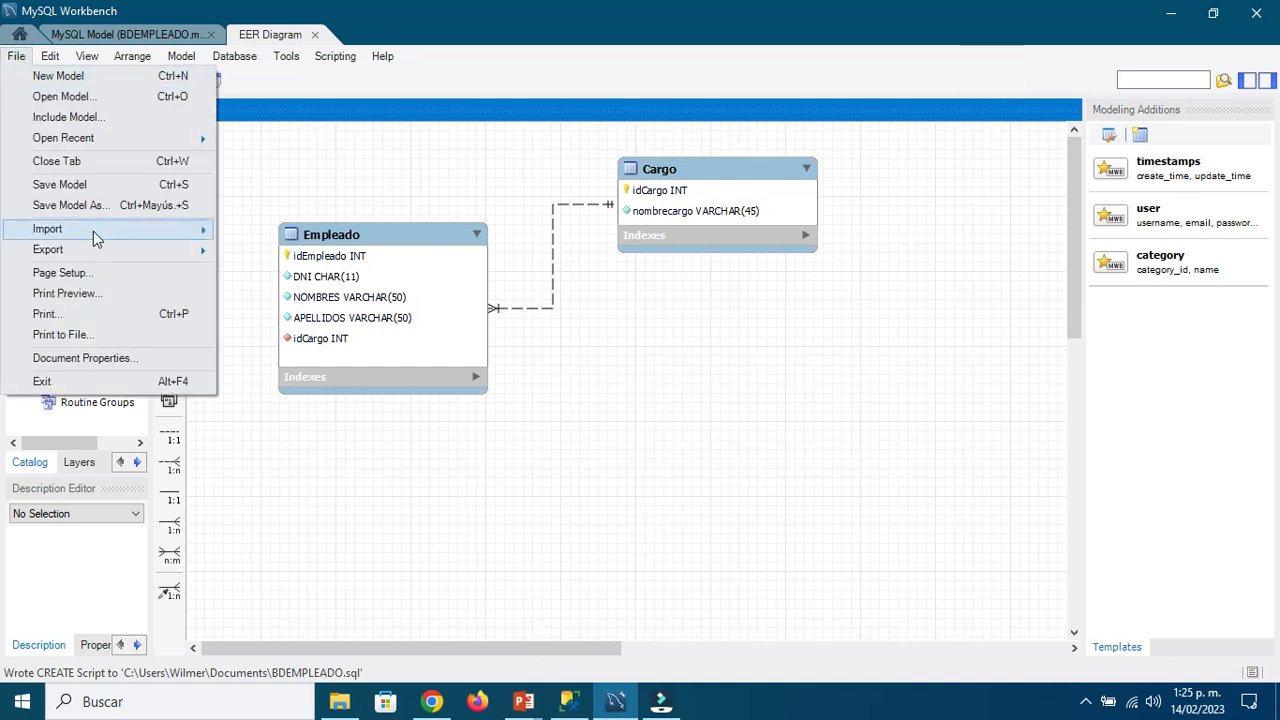
mouse_move(93, 231)
click(285, 230)
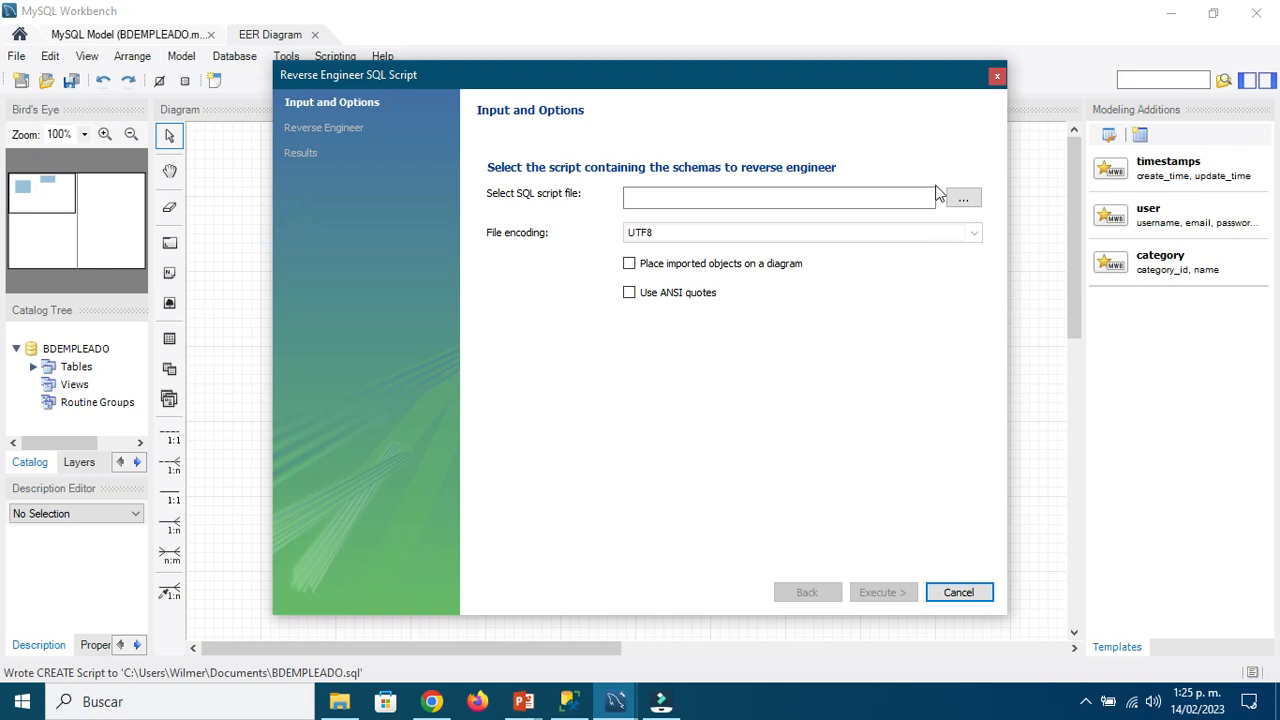
click(971, 199)
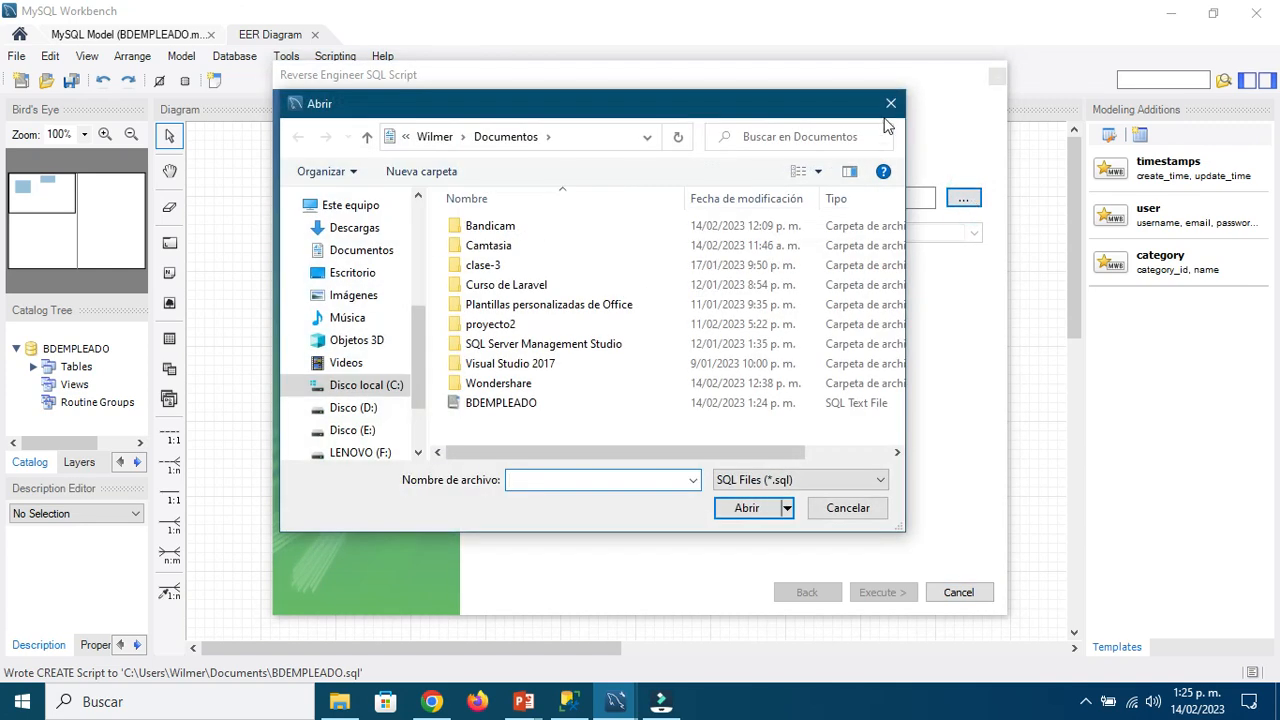
click(891, 104)
click(997, 76)
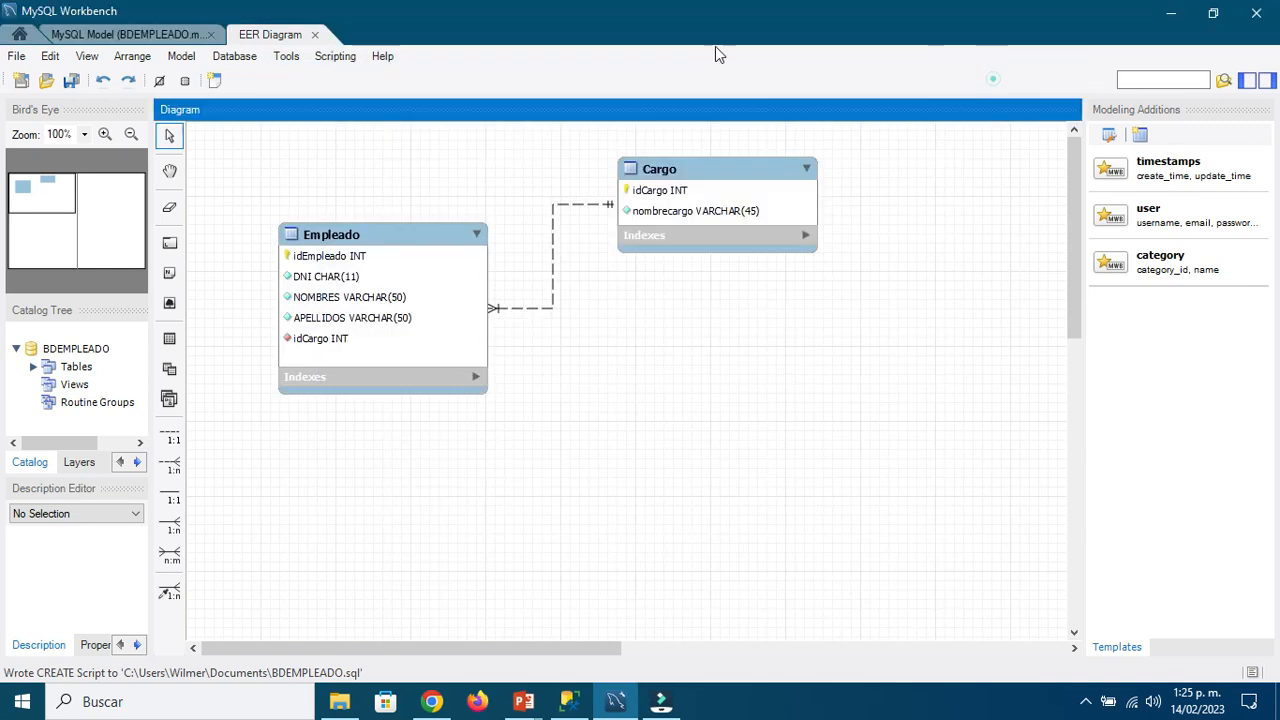
click(16, 56)
mouse_move(140, 260)
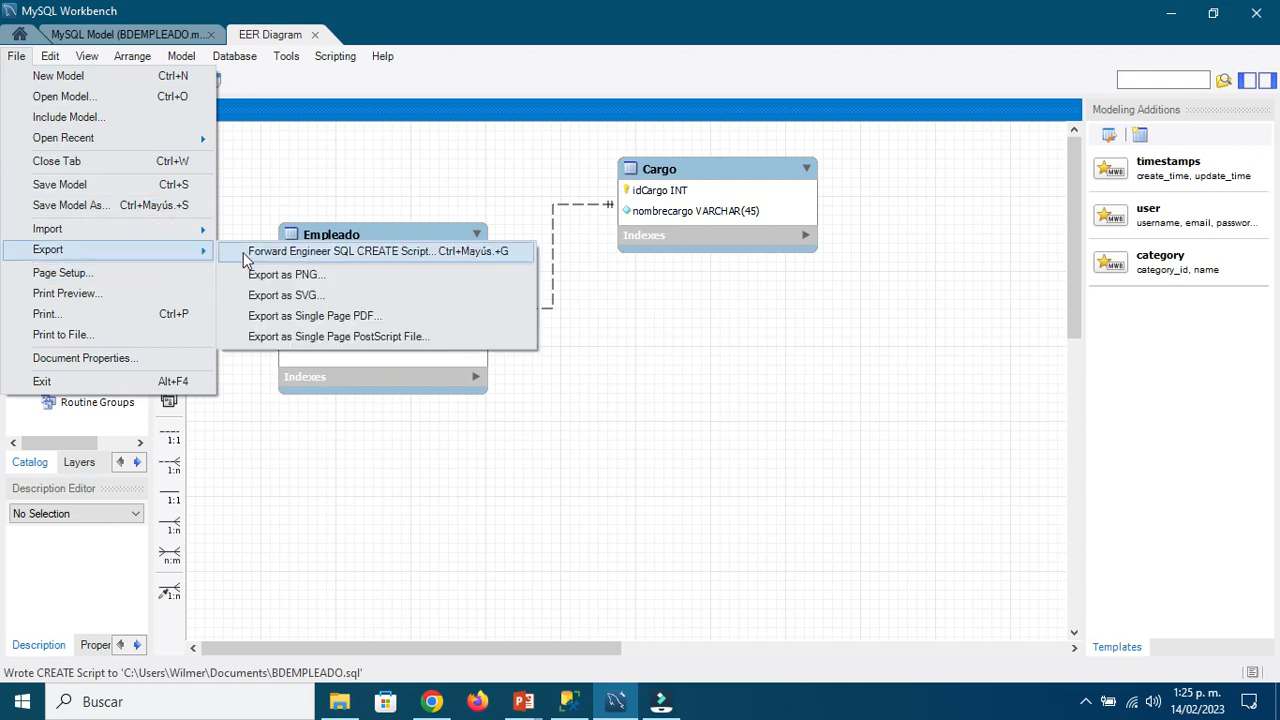
click(285, 252)
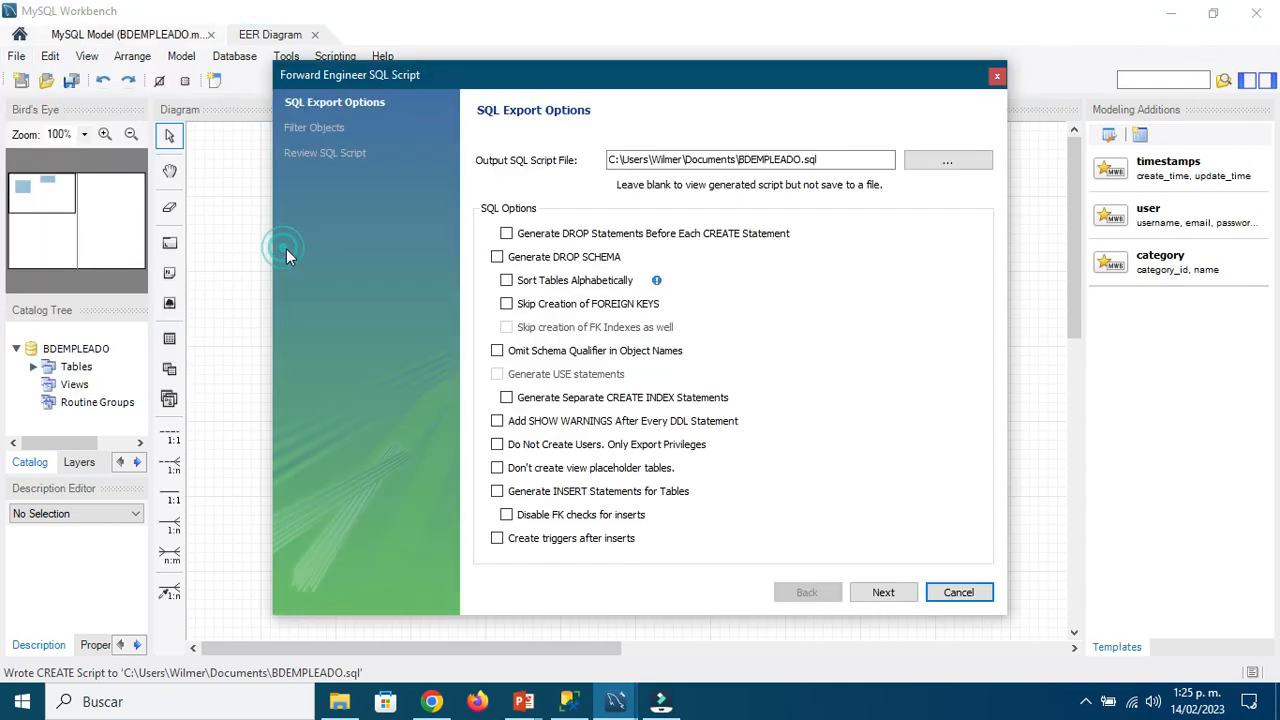
click(948, 163)
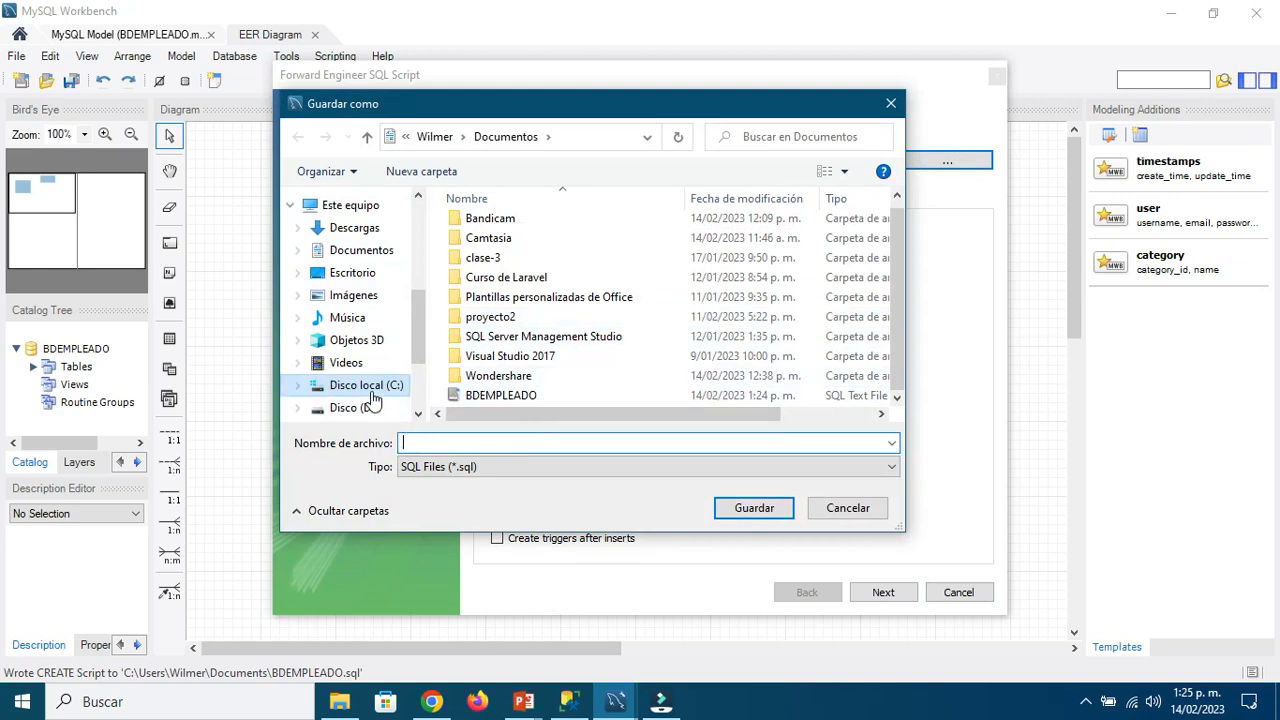
click(366, 252)
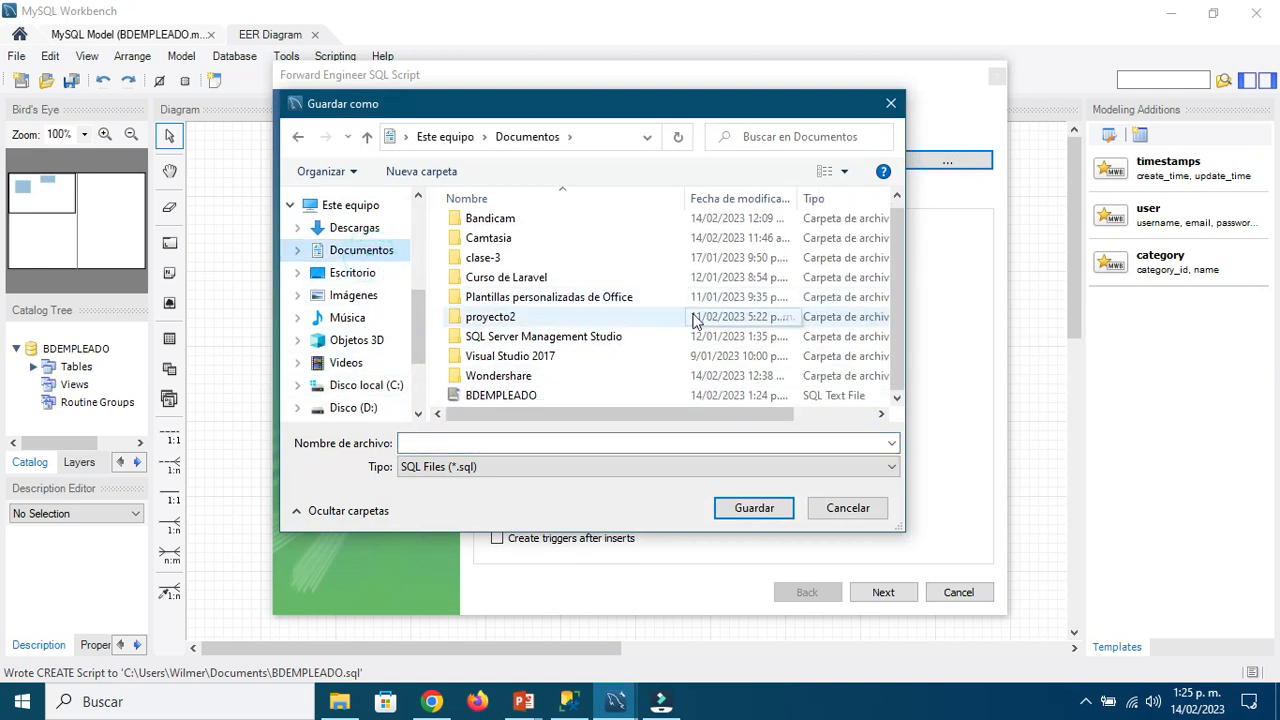
click(472, 444)
text(BDEN)
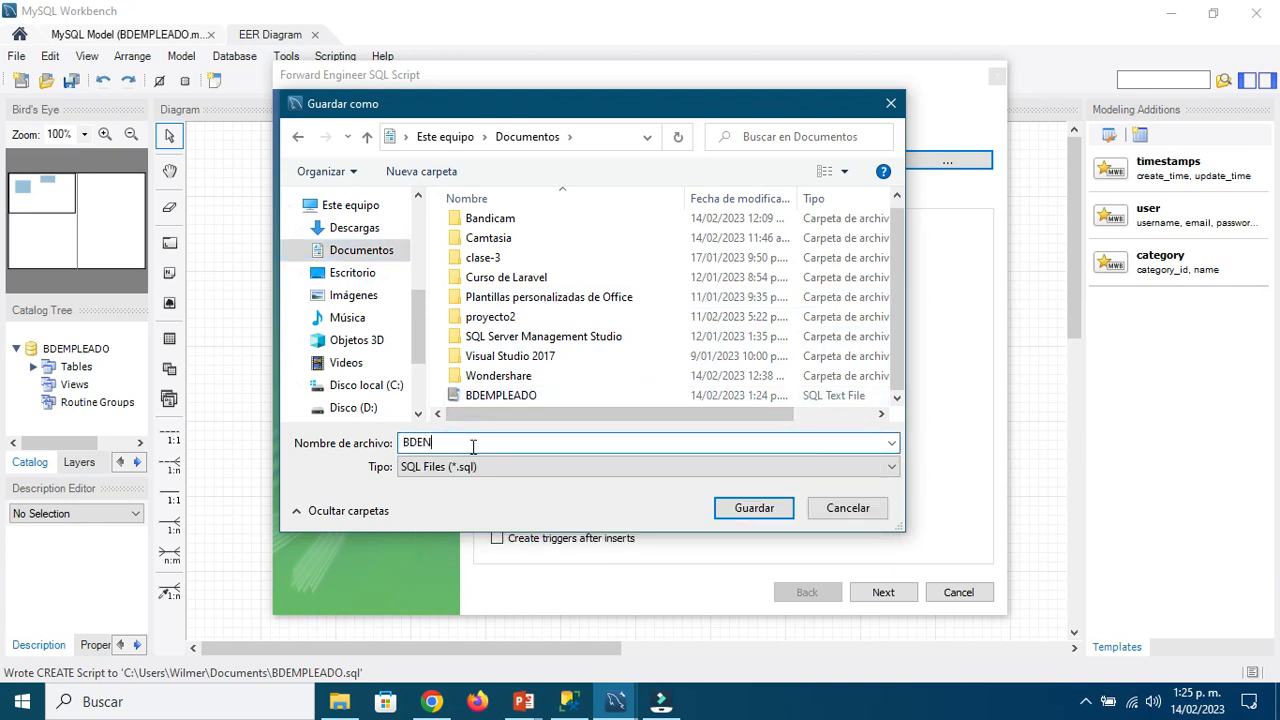
text(O)
key(BackSpace)
key(BackSpace)
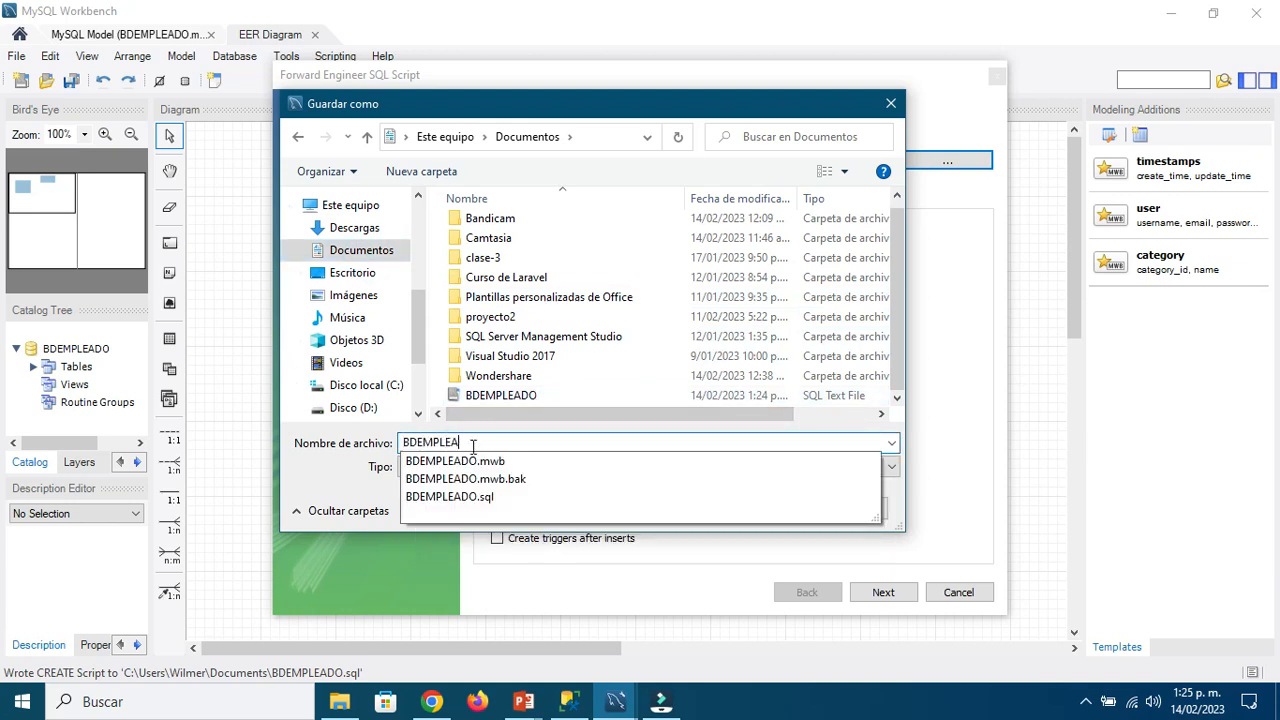
click(325, 480)
click(754, 515)
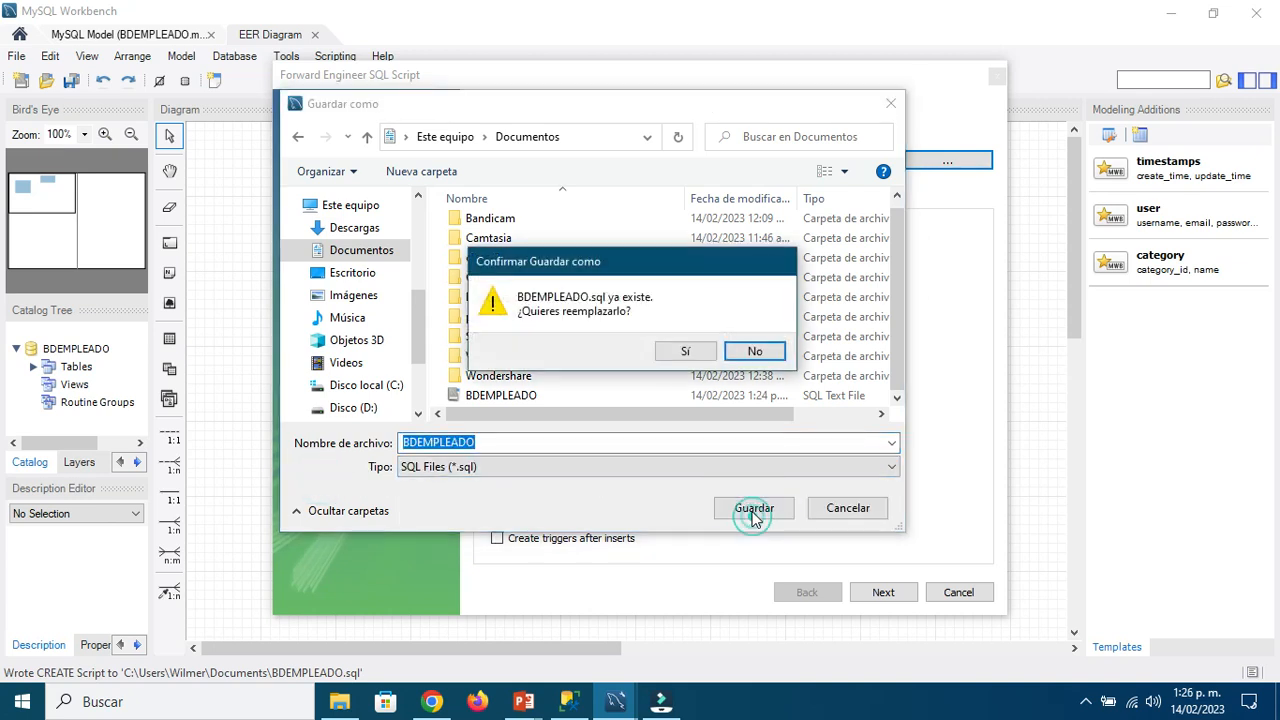
click(757, 352)
click(890, 104)
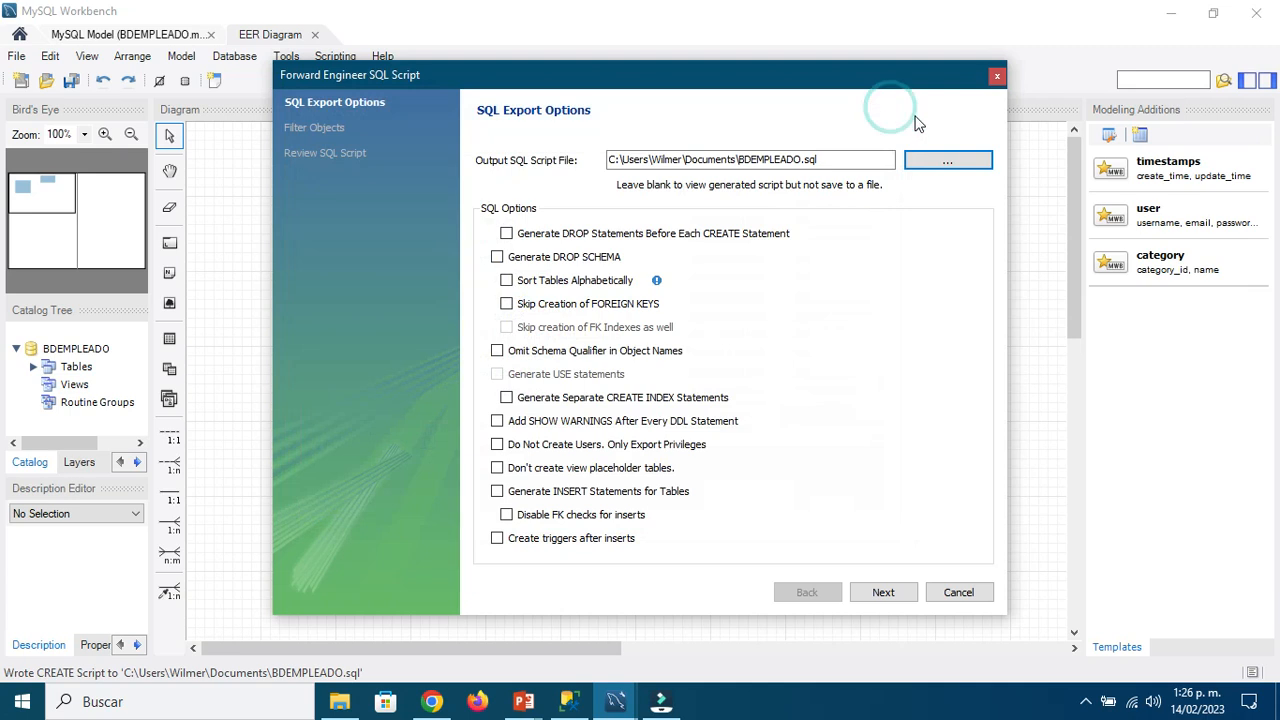
click(996, 77)
Step: Export the model again as a Forward Engineer SQL CREATE script, replacing BDEMPLEADO.sql in Documents with the default options and only table objects included
click(16, 56)
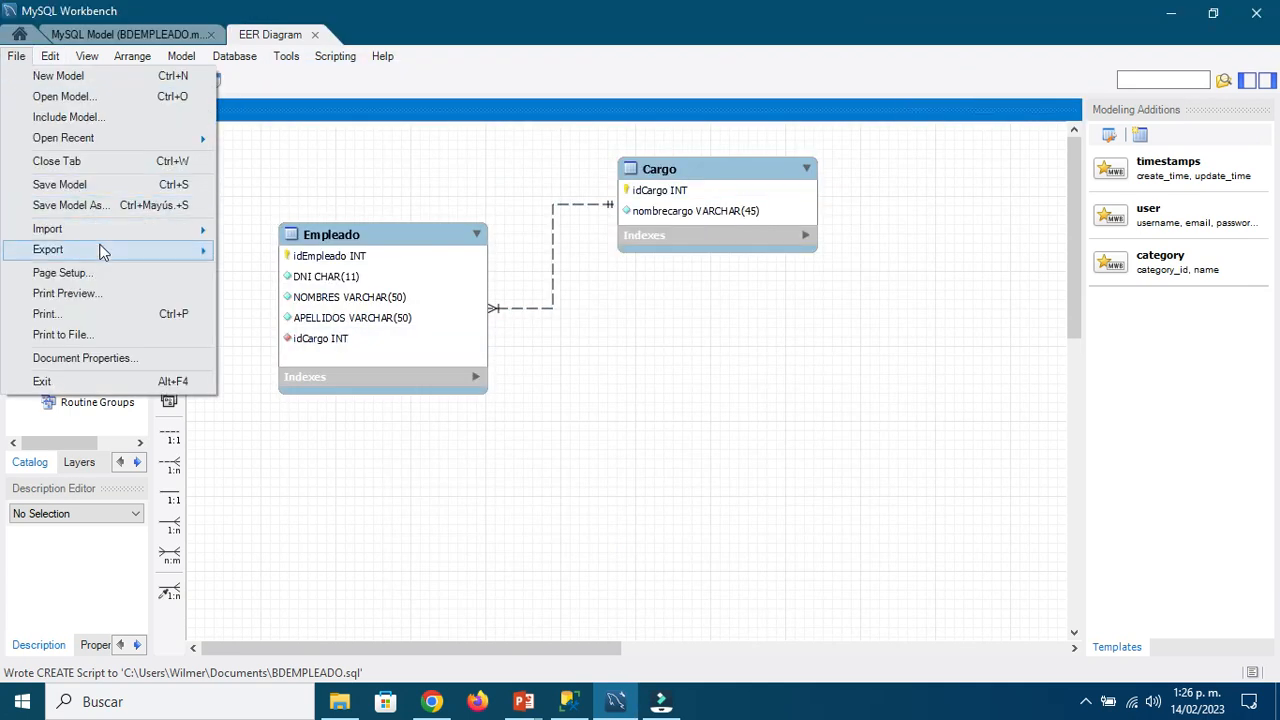
mouse_move(103, 252)
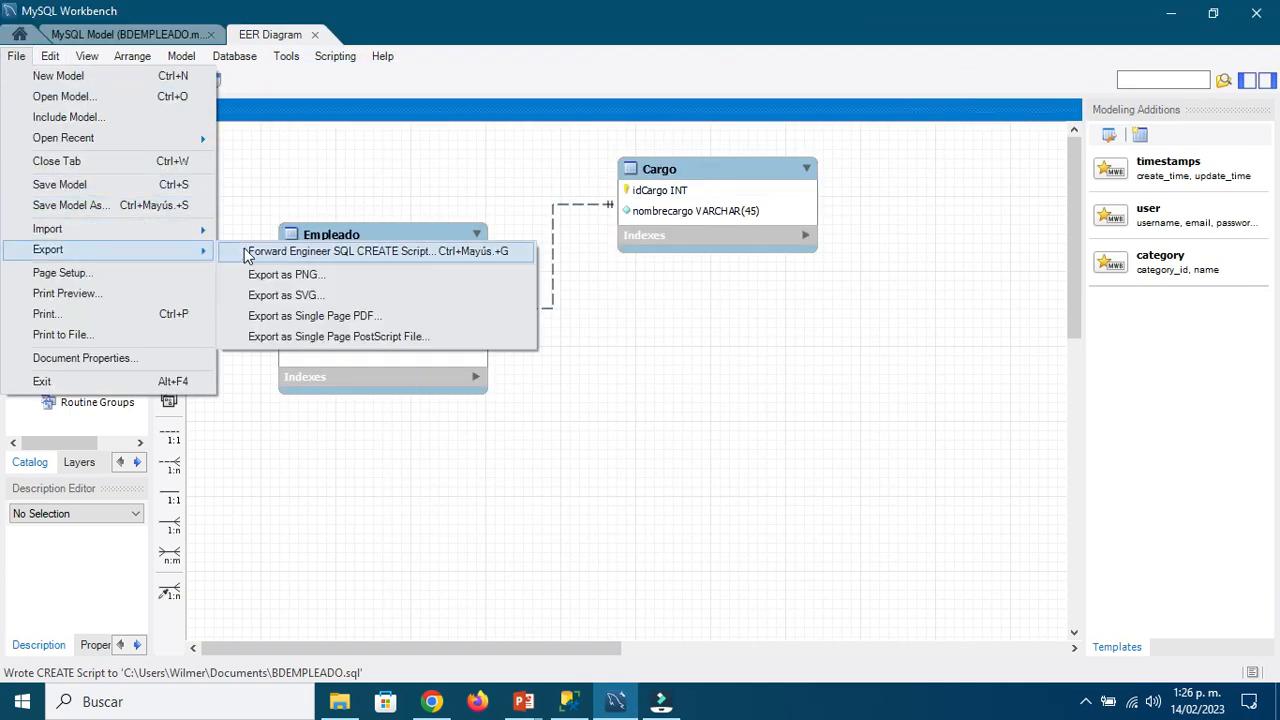
click(415, 252)
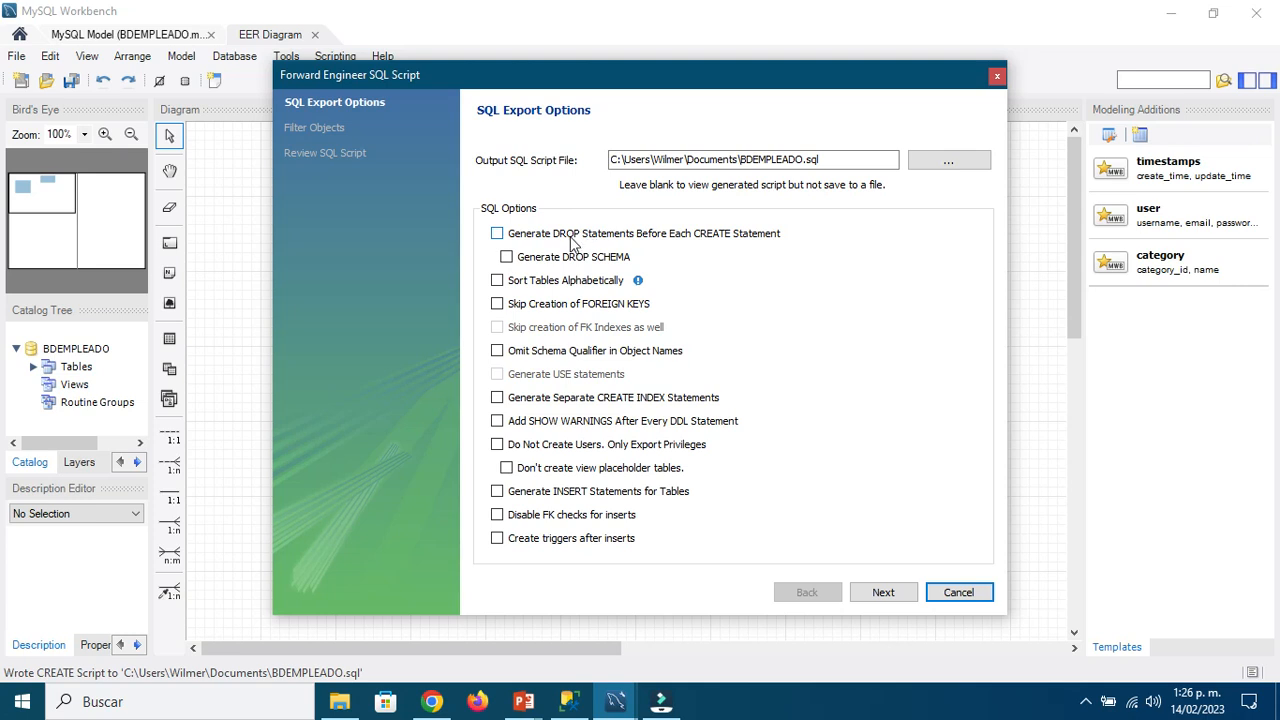
click(884, 592)
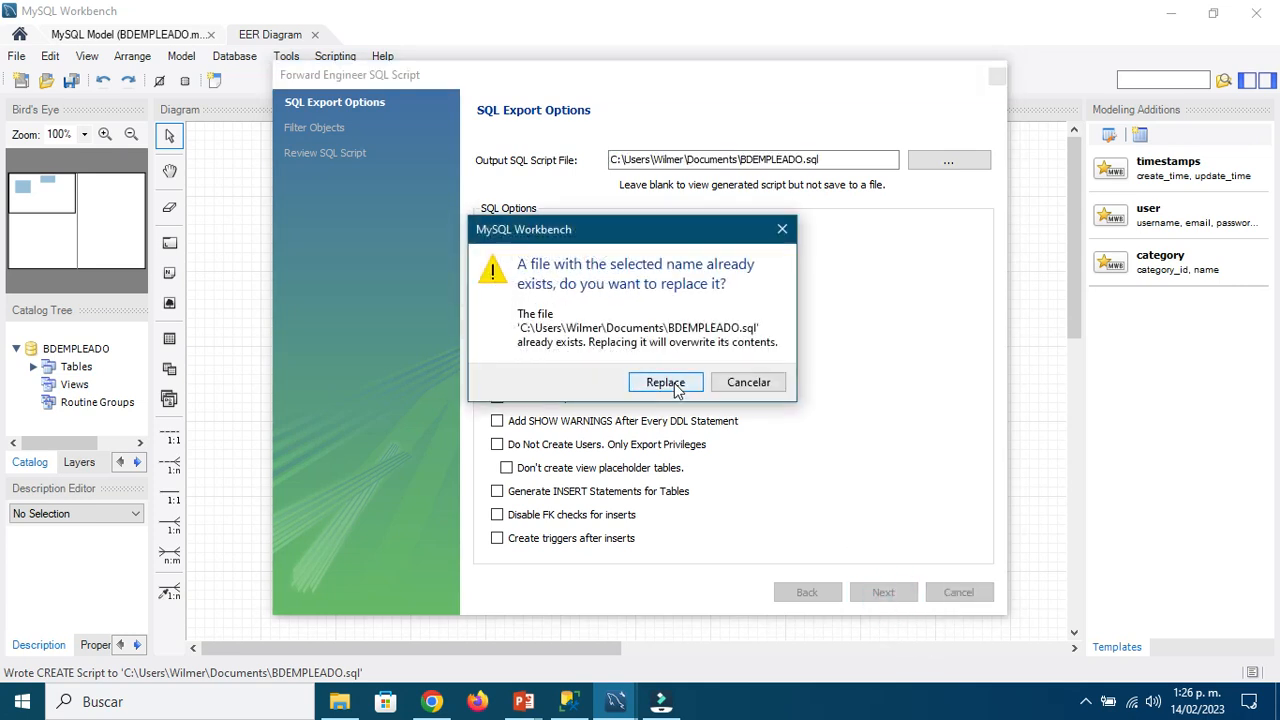
click(669, 383)
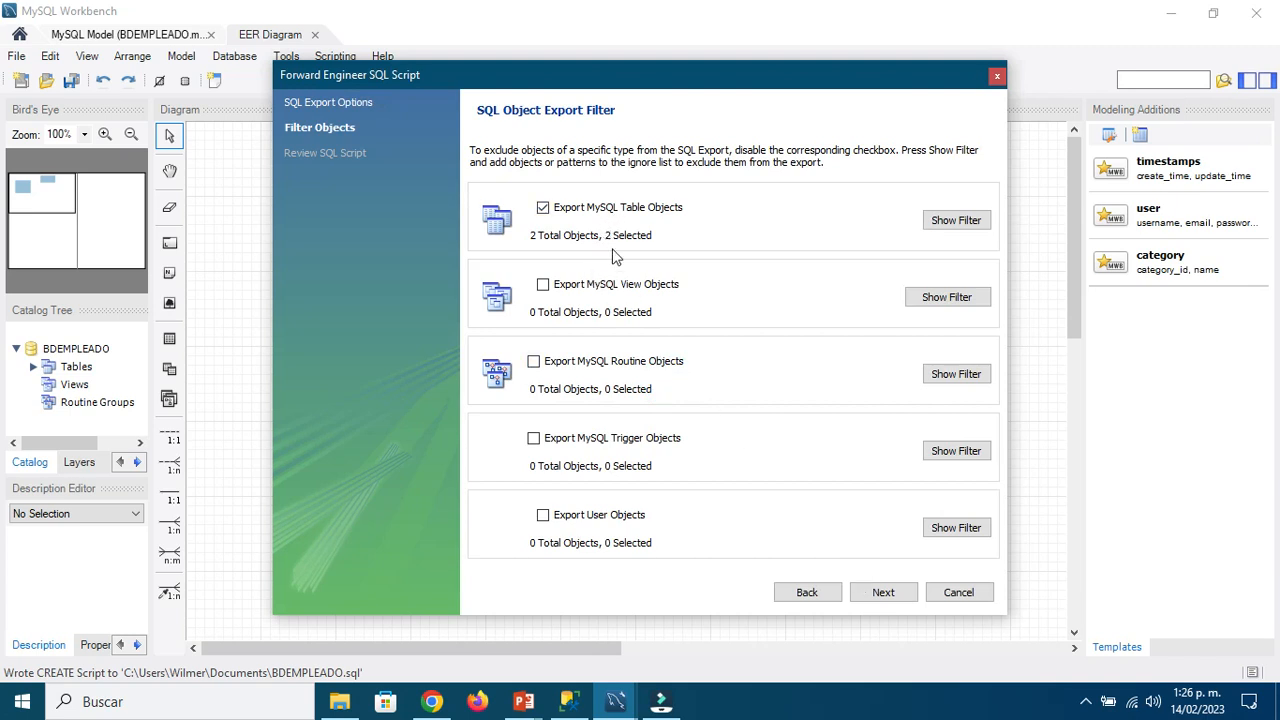
click(884, 593)
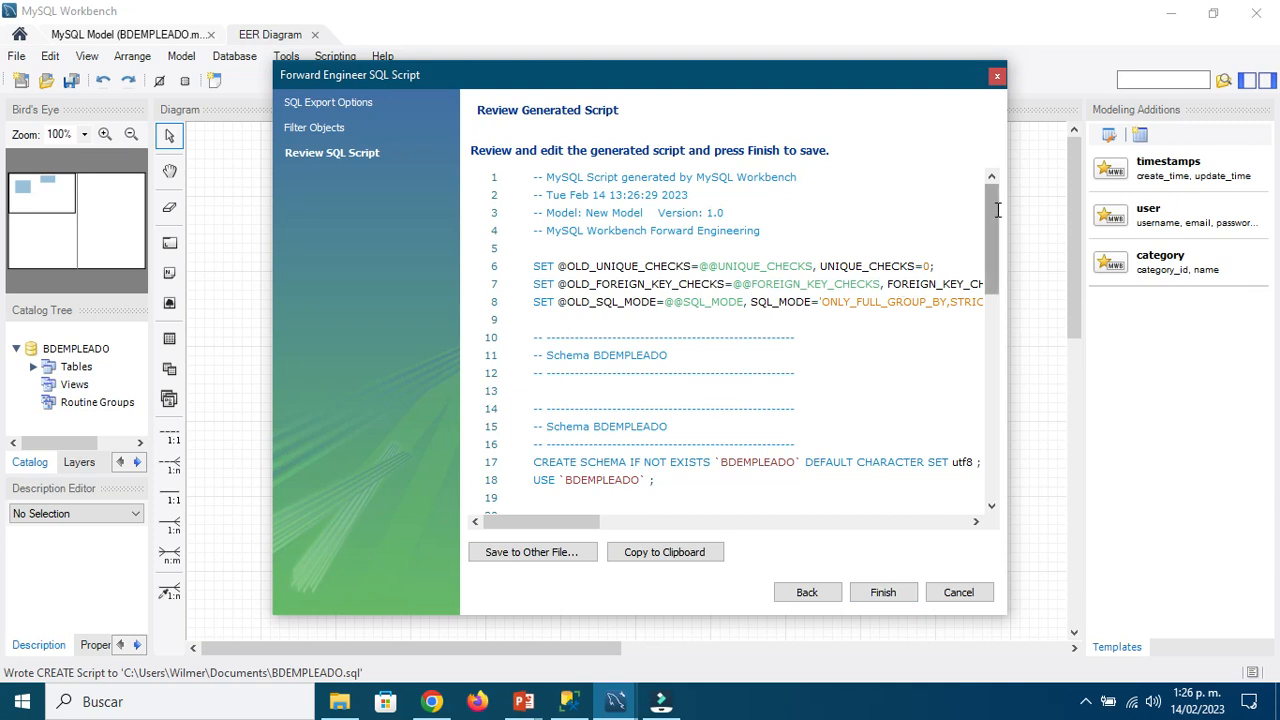
scroll(997, 210, down, 12)
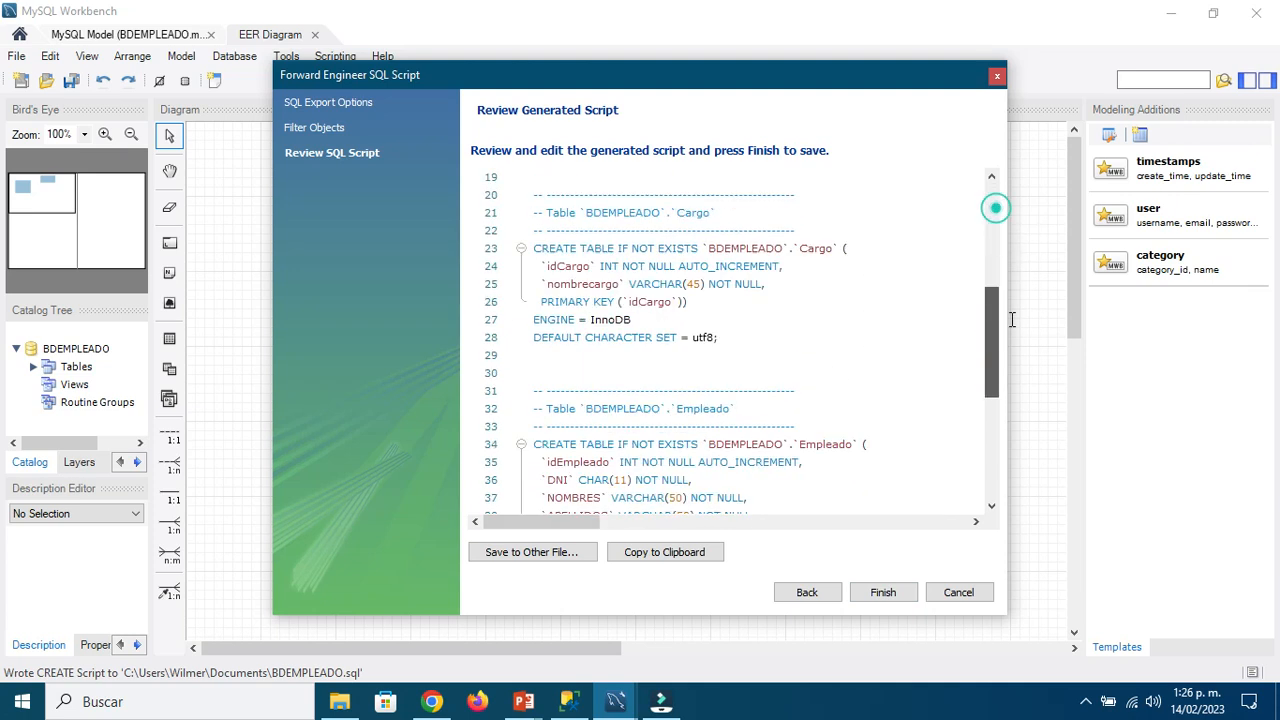
click(883, 592)
Step: Switch to File Explorer, refresh the Documents folder and compare the BDEMPLEADO SQL script with the BDEMPLEADO model file
click(339, 701)
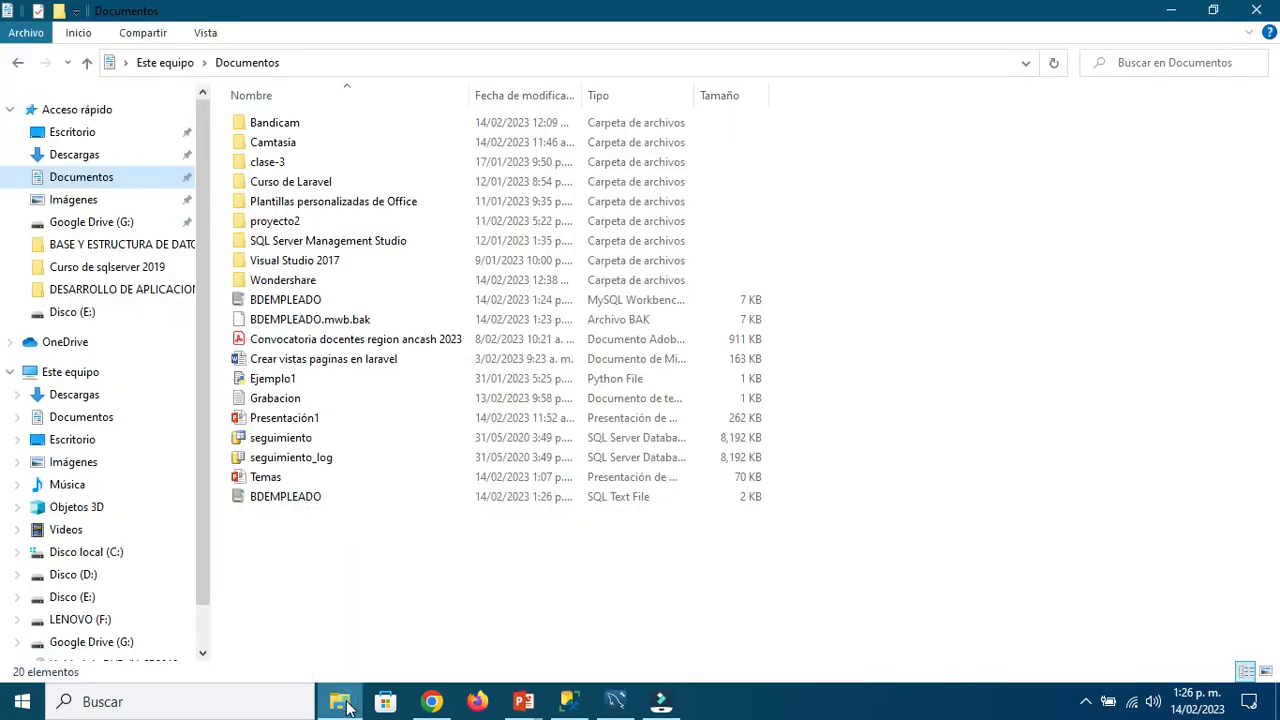
click(79, 179)
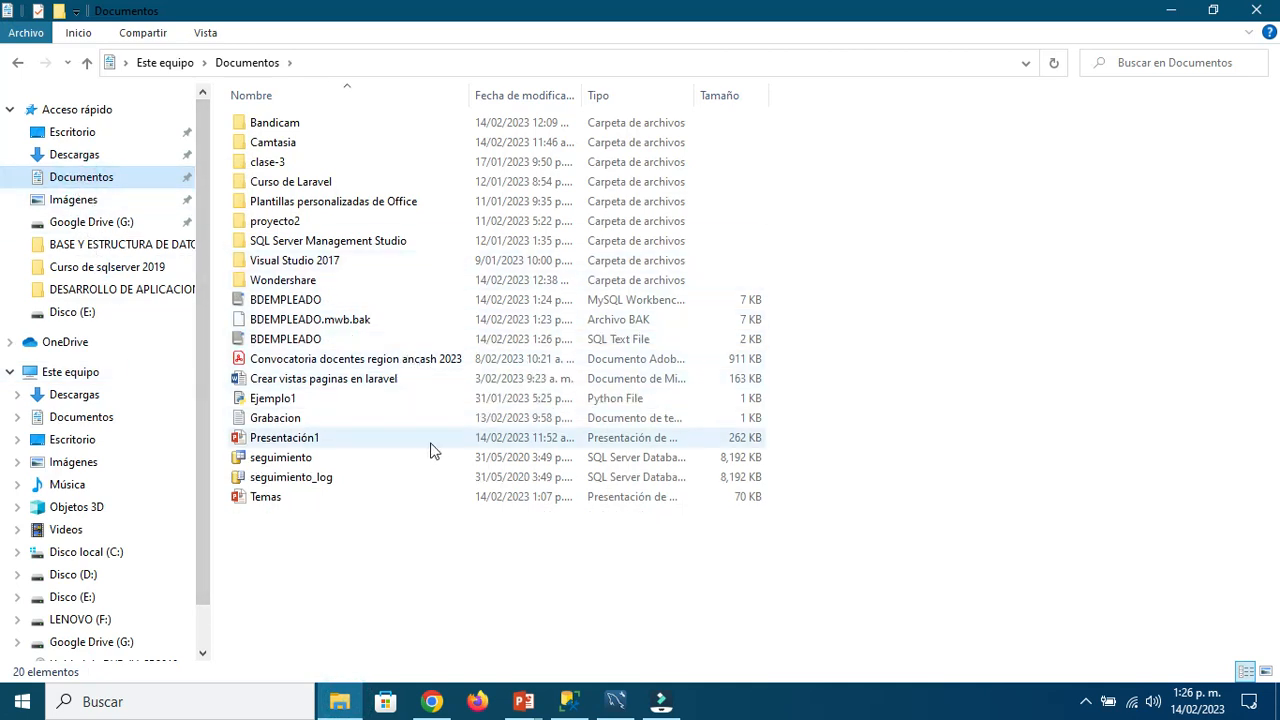
click(300, 341)
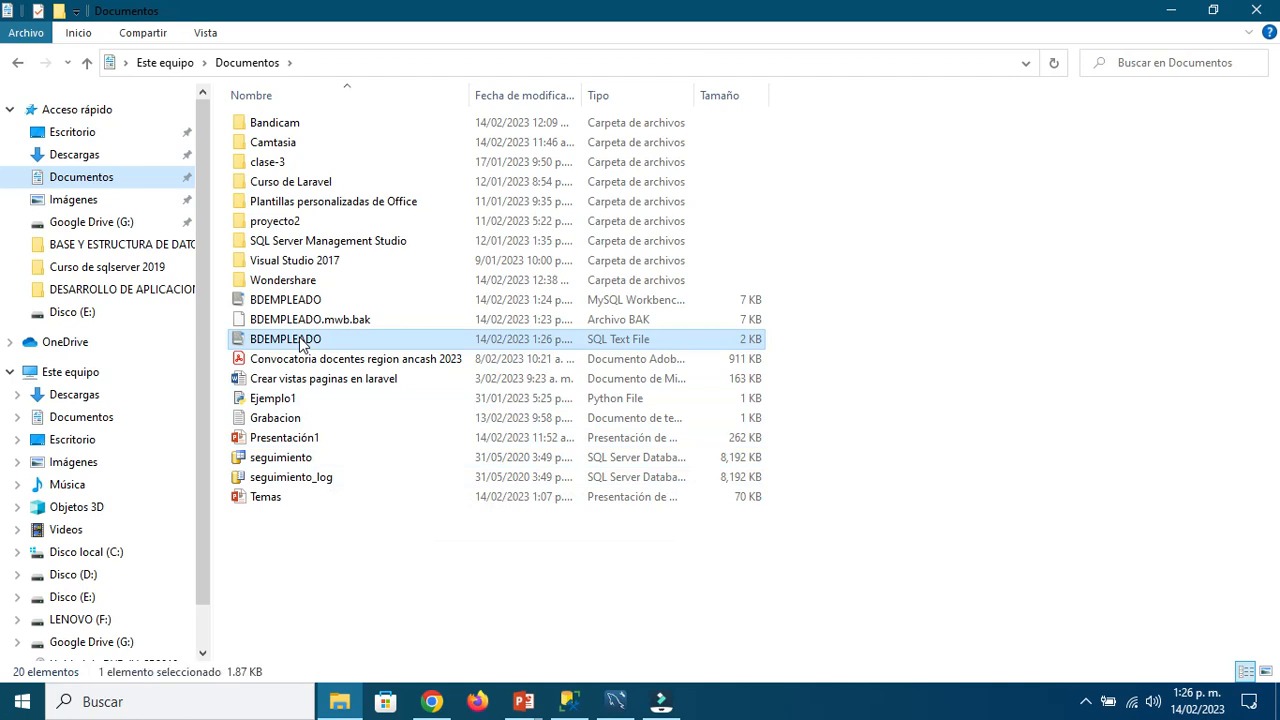
click(310, 300)
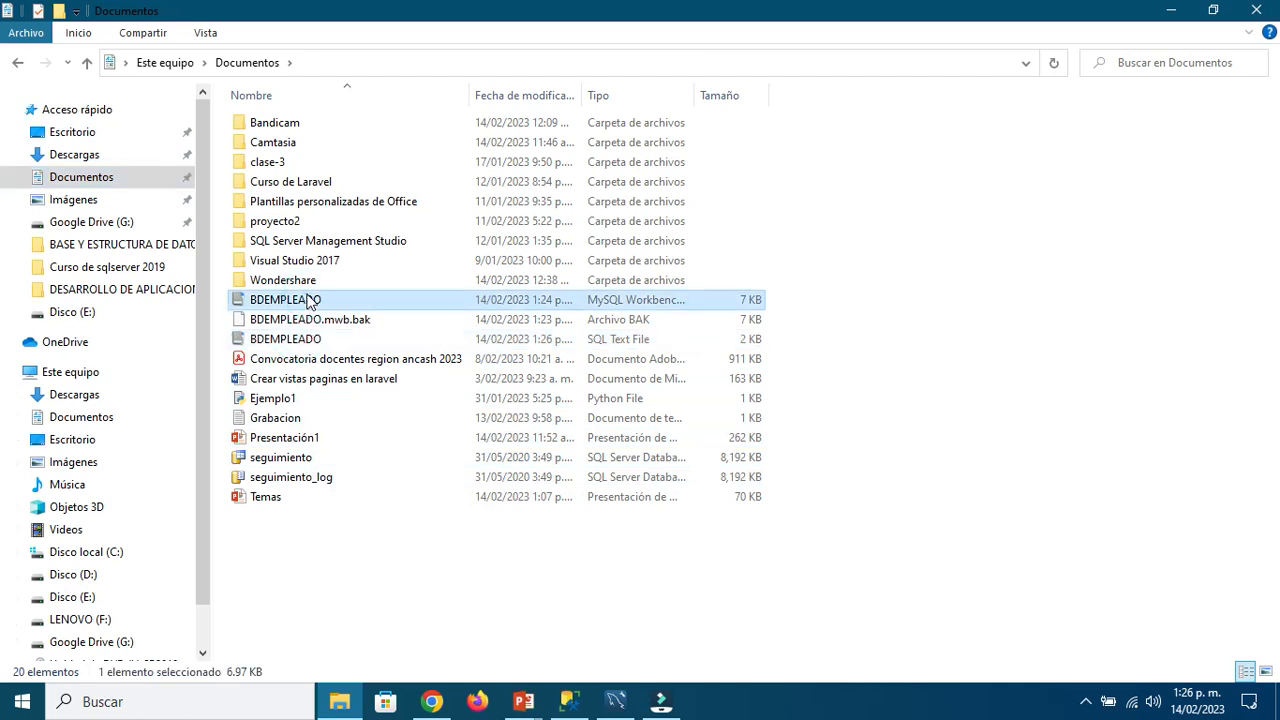
click(302, 339)
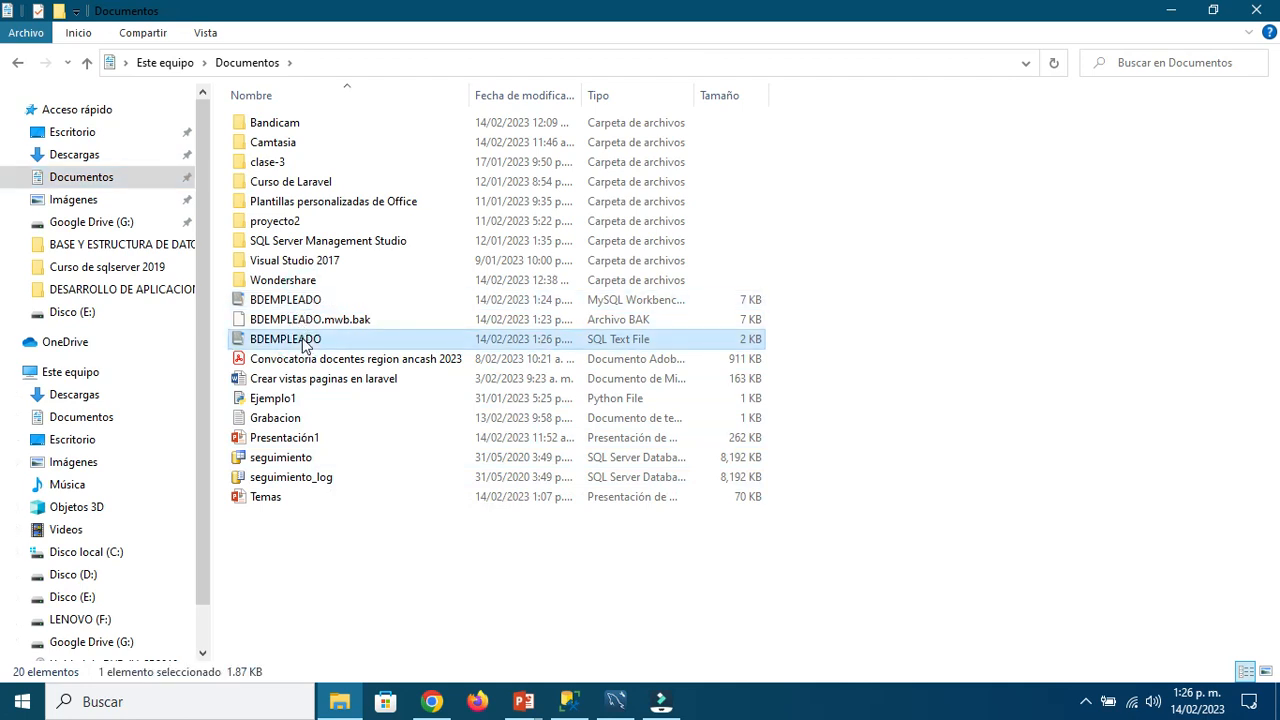
right_click(300, 339)
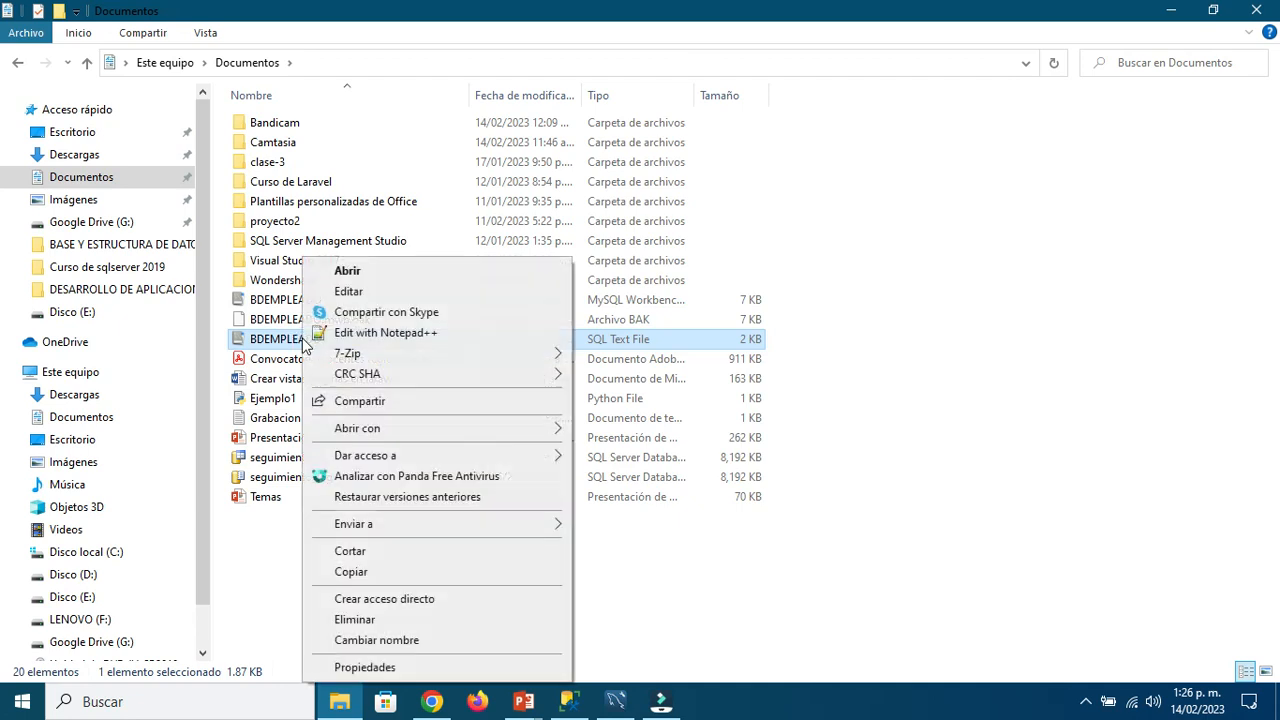
click(360, 333)
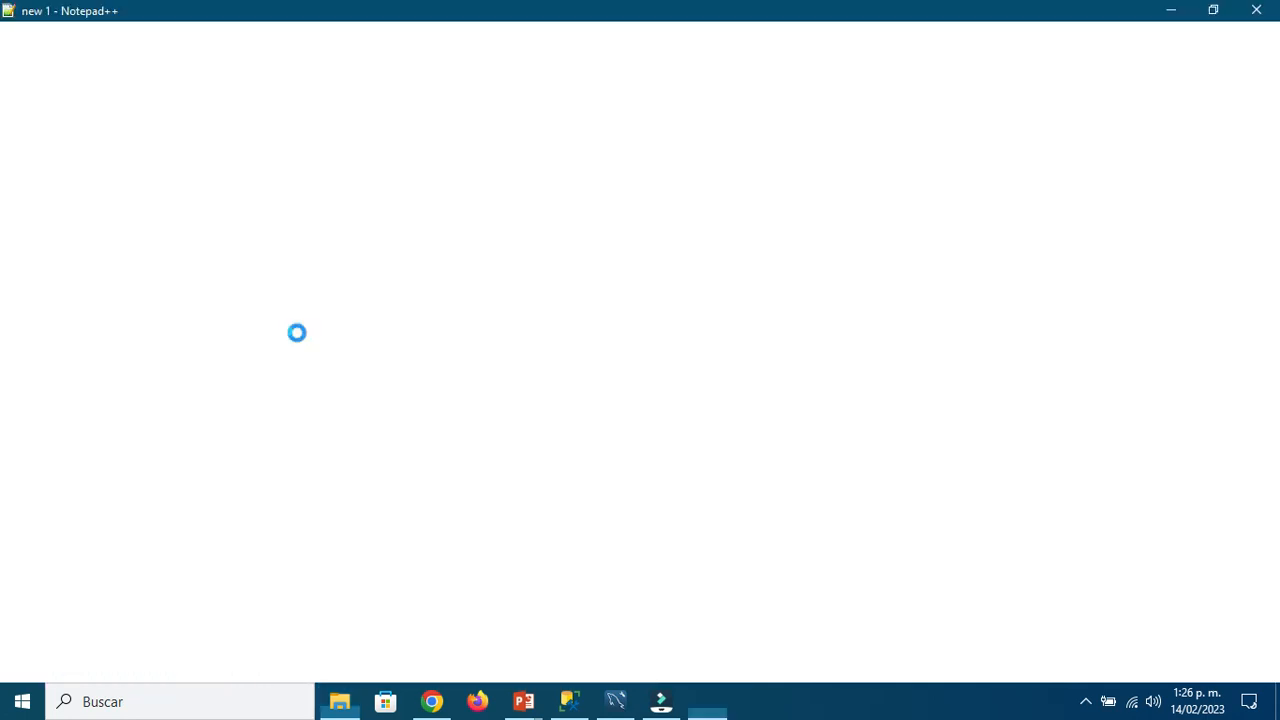
click(1268, 9)
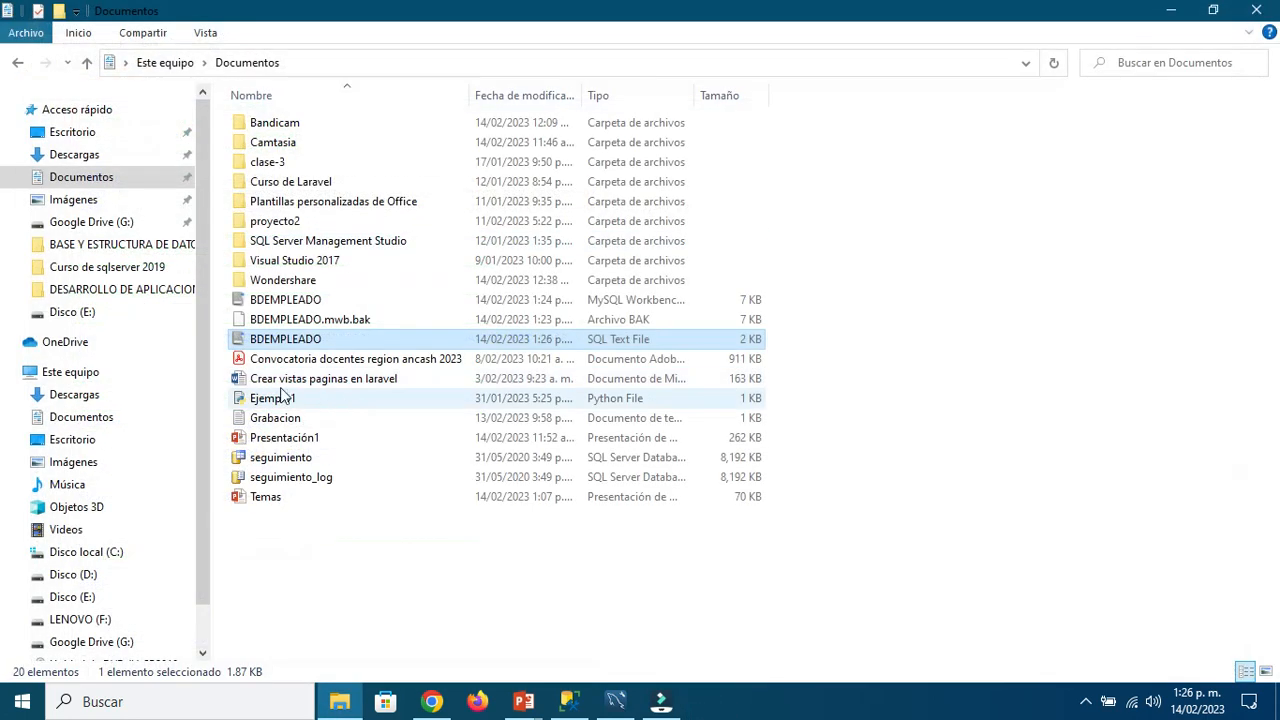
Step: Open the BDEMPLEADO SQL file's properties and look through the applications offered for opening .sql files, then close without changing the default
right_click(303, 342)
click(398, 668)
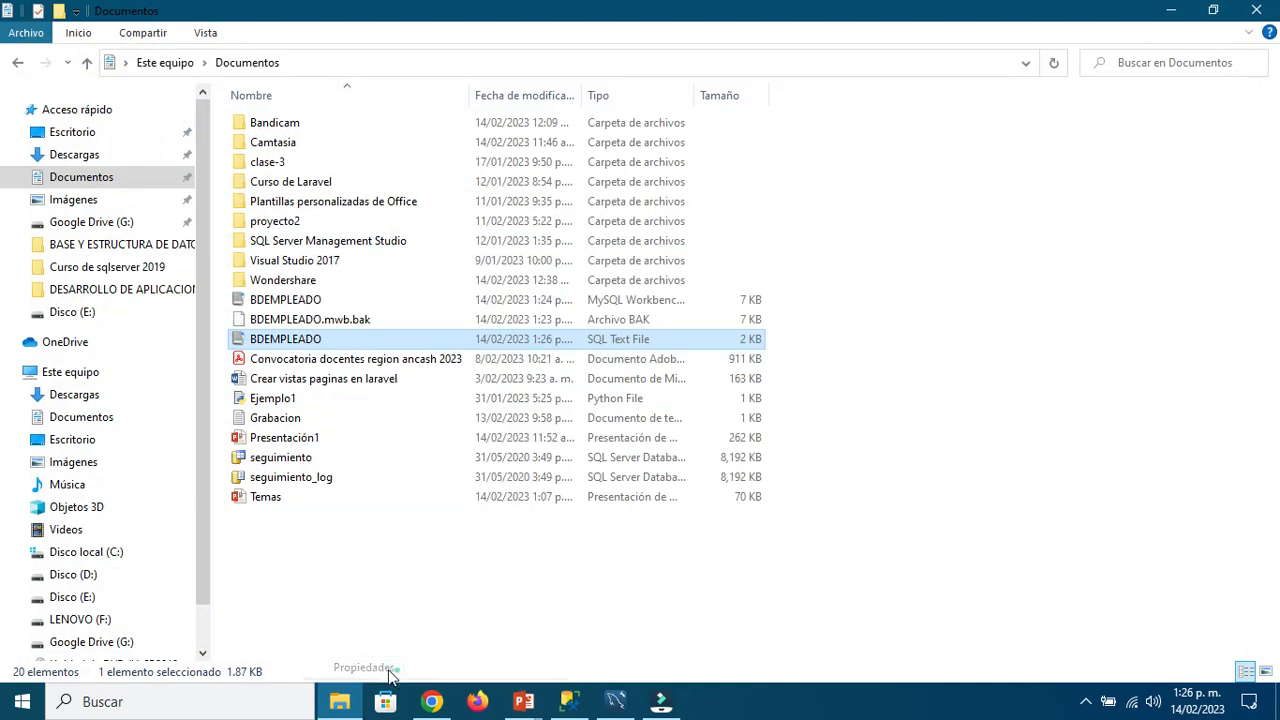
click(576, 345)
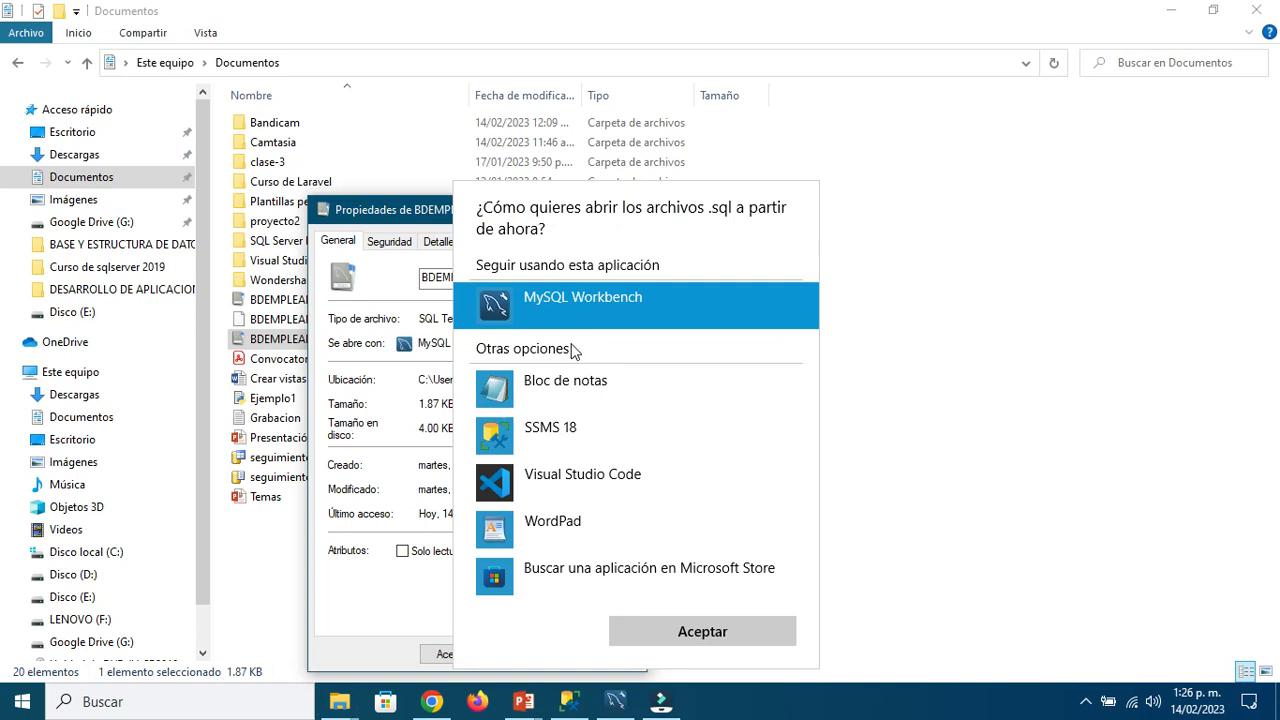
scroll(670, 400, down, 1)
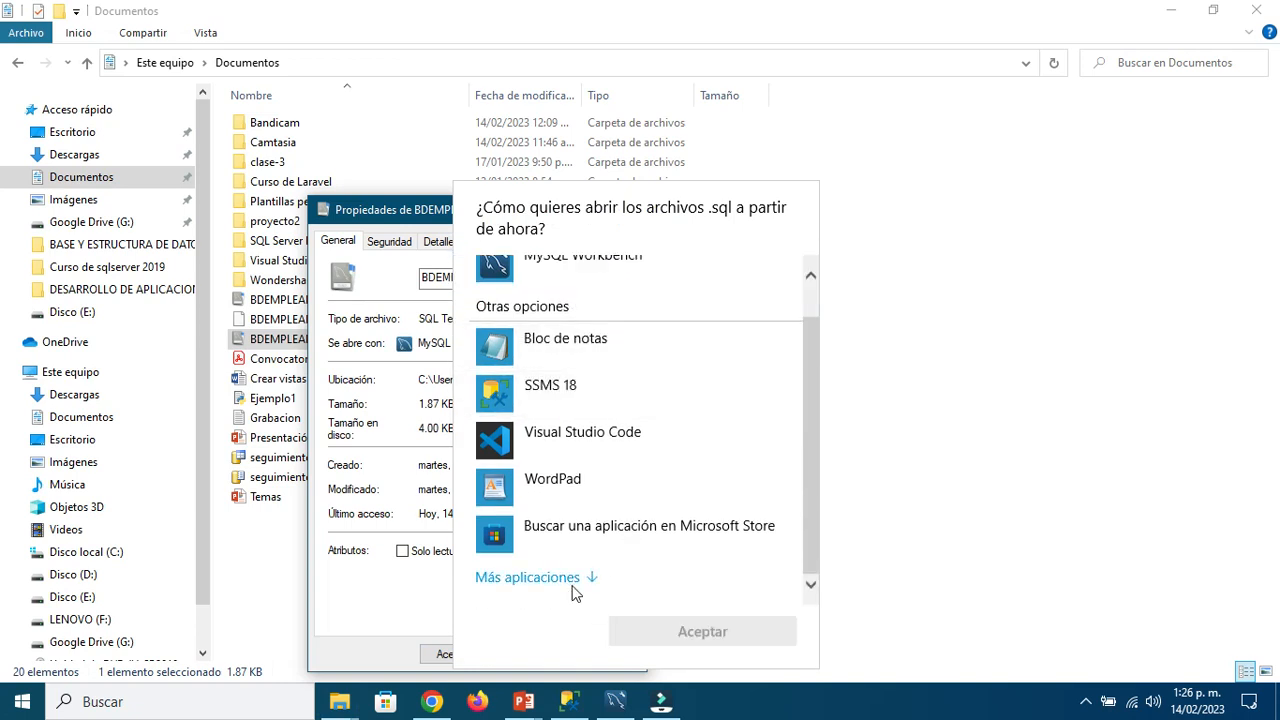
click(535, 577)
scroll(666, 426, down, 5)
scroll(666, 428, down, 4)
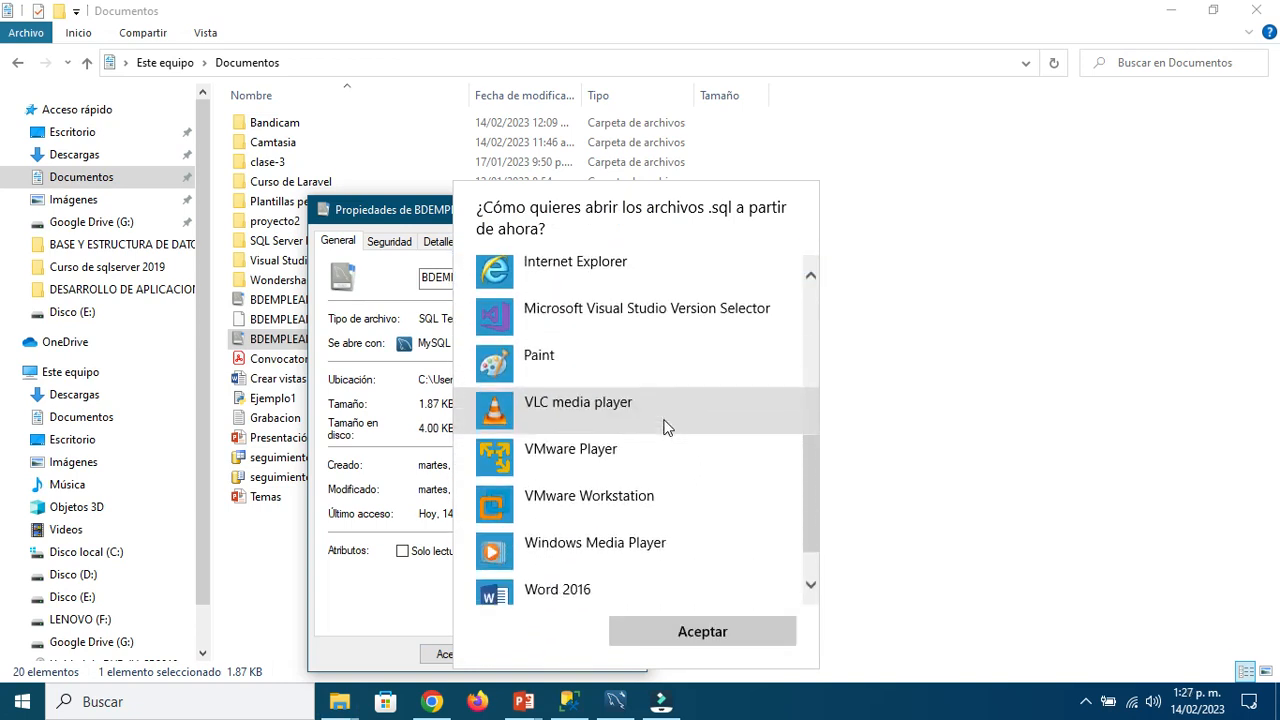
scroll(666, 429, up, 10)
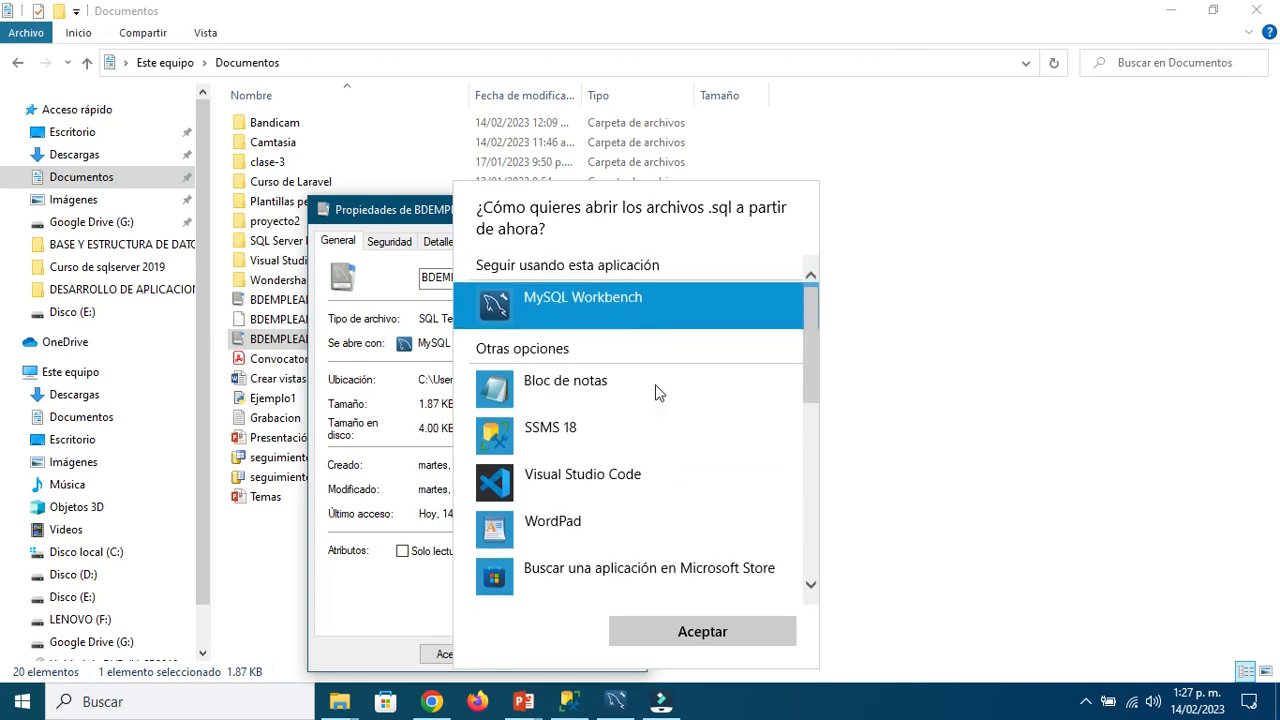
scroll(663, 414, down, 8)
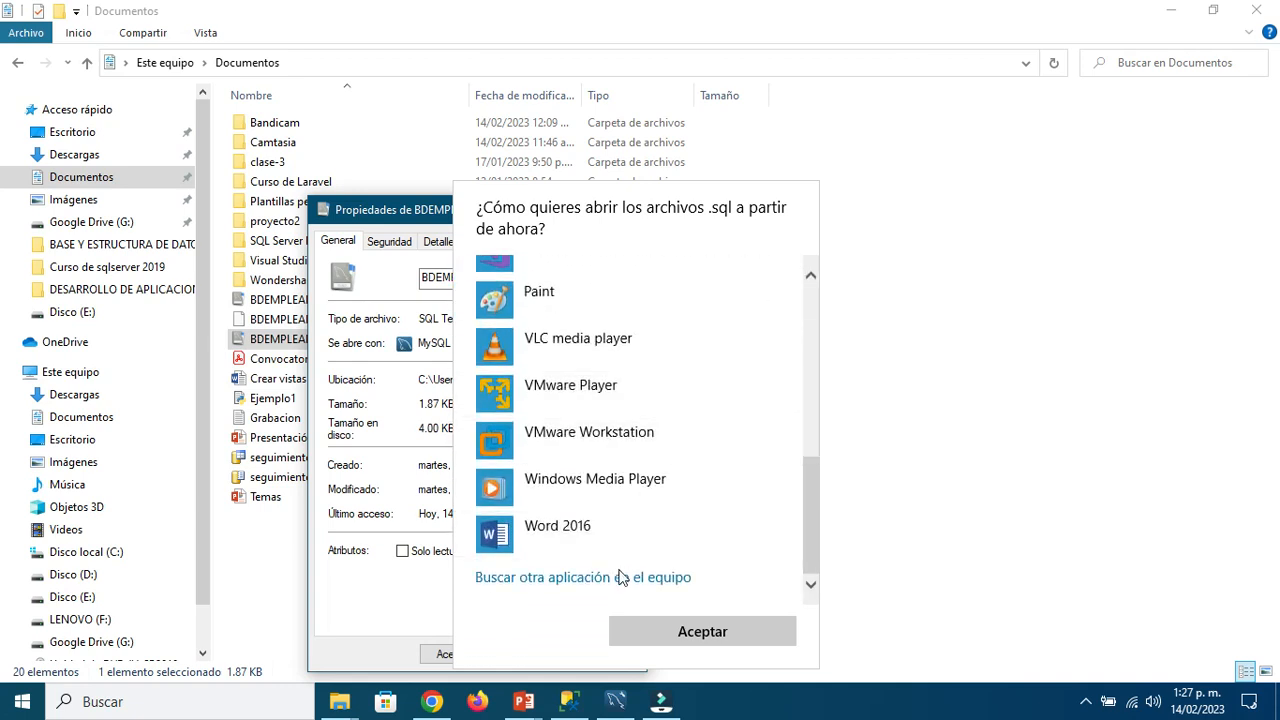
click(620, 577)
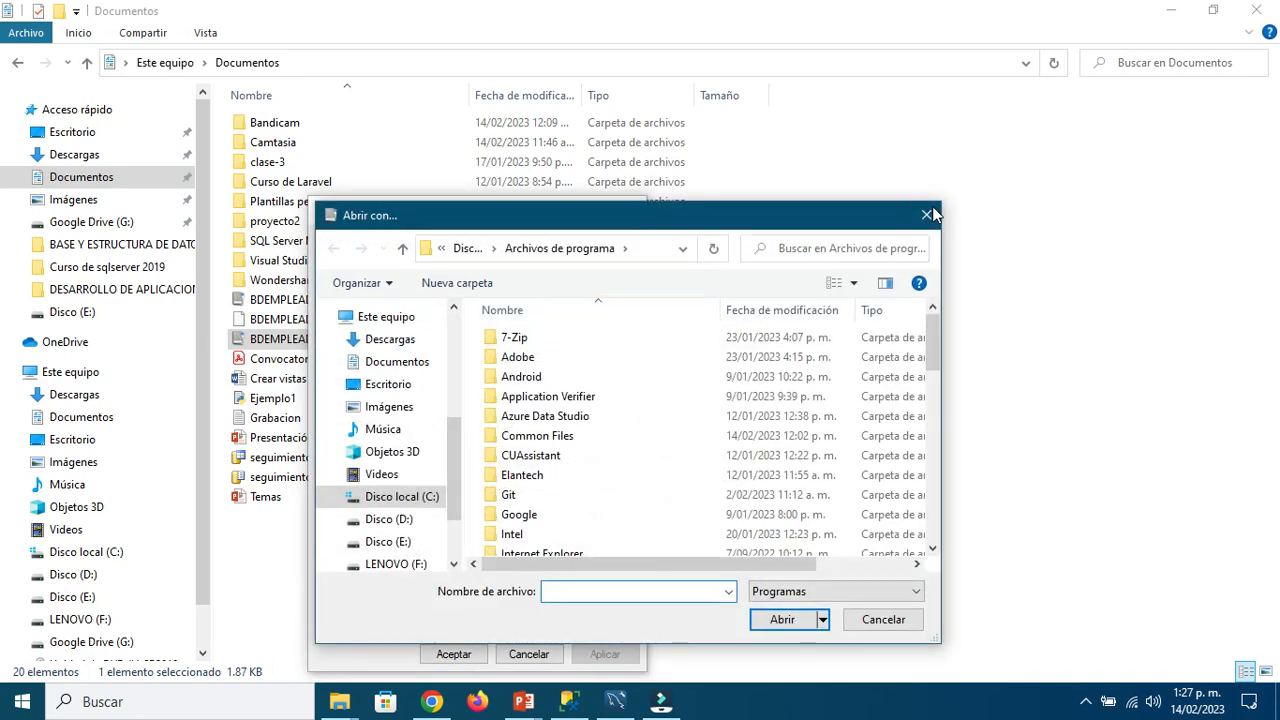
click(930, 215)
click(629, 206)
Step: Open the exported BDEMPLEADO SQL file in Notepad++ and review the CREATE TABLE statements for Cargo and Empleado
click(323, 300)
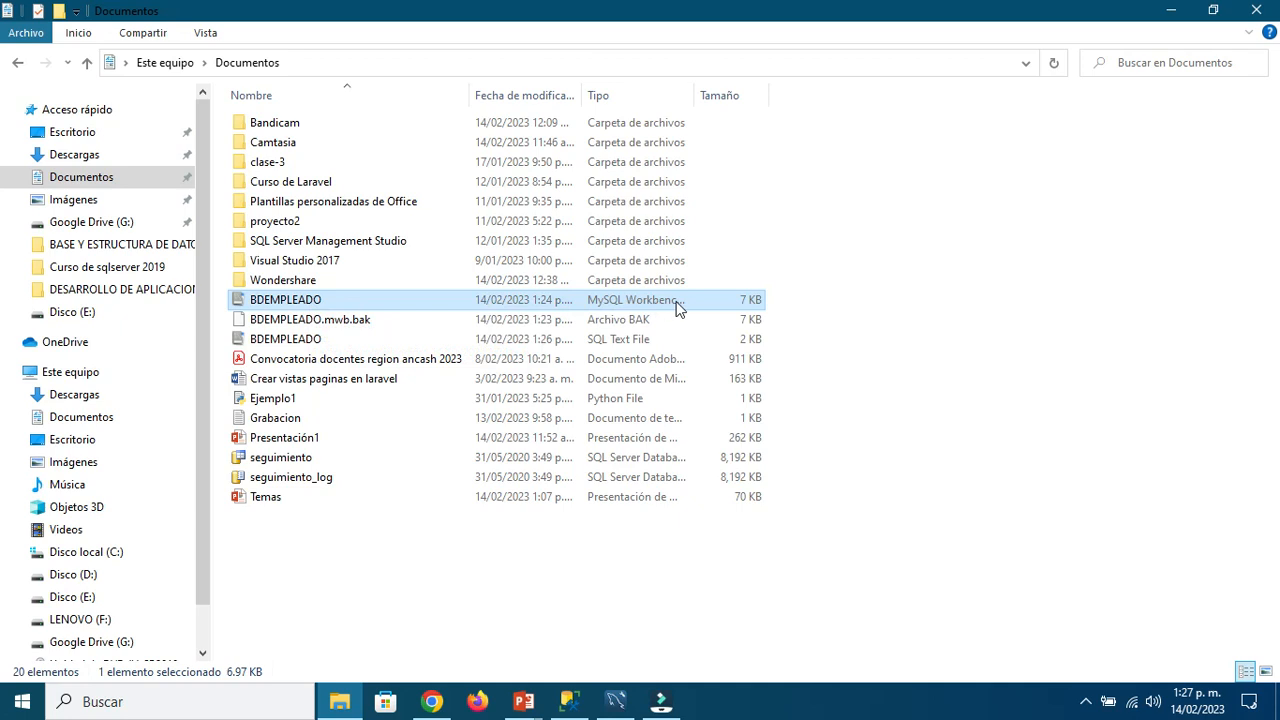
click(302, 339)
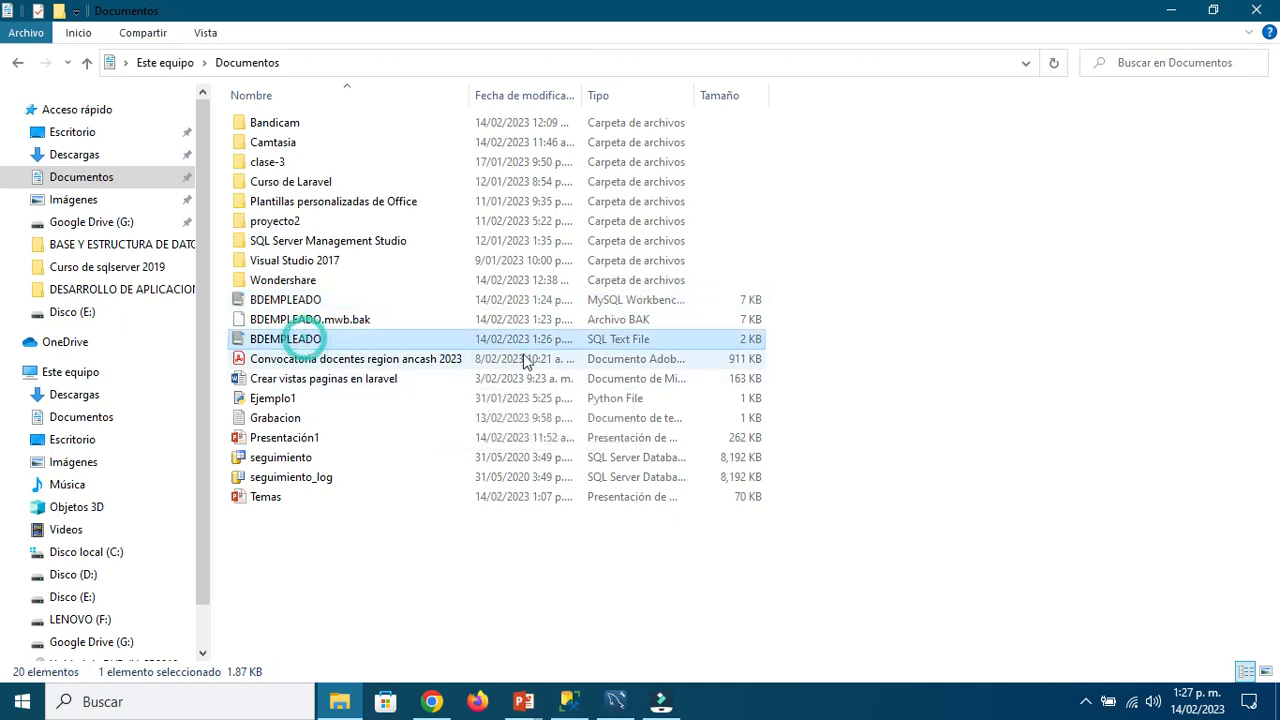
right_click(434, 341)
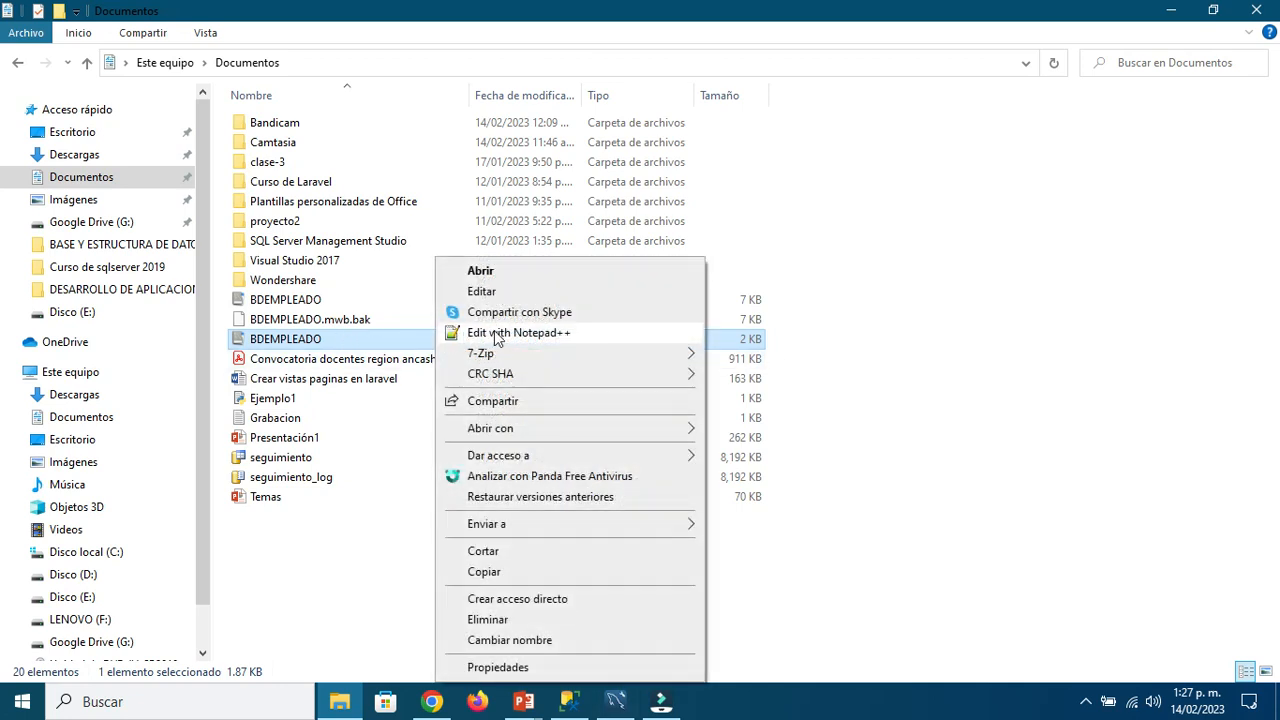
click(614, 340)
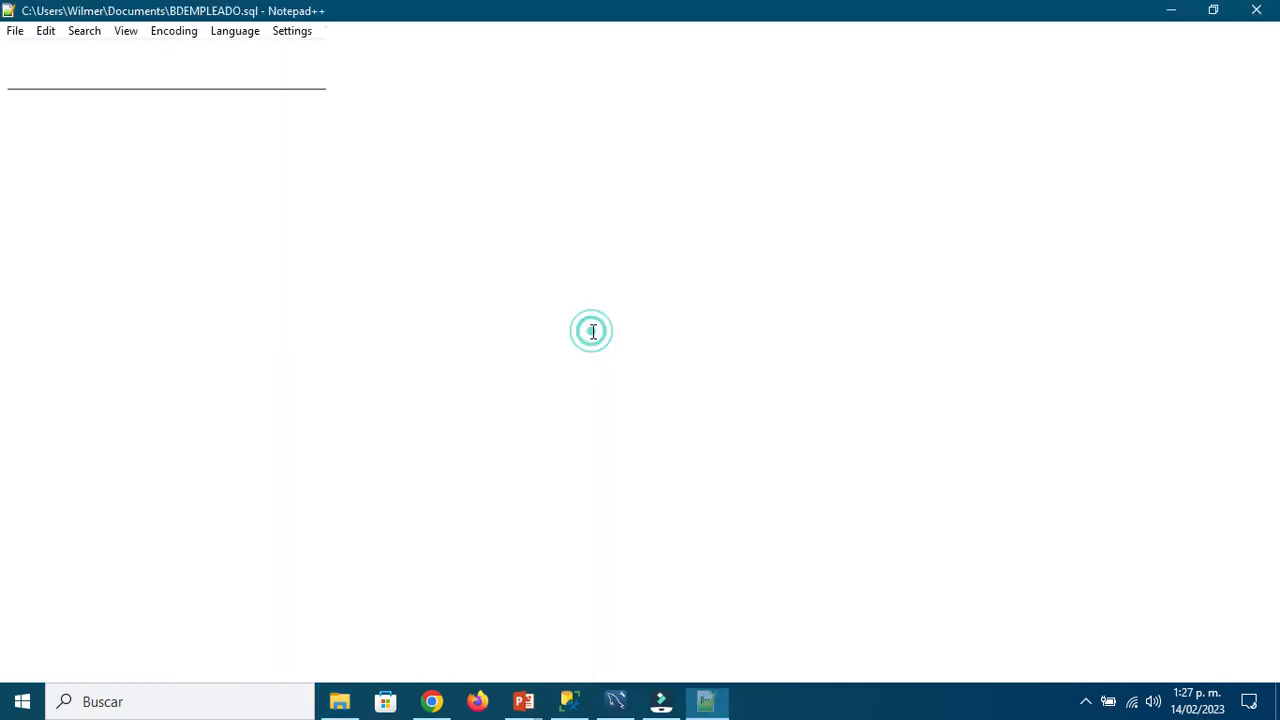
scroll(333, 300, down, 6)
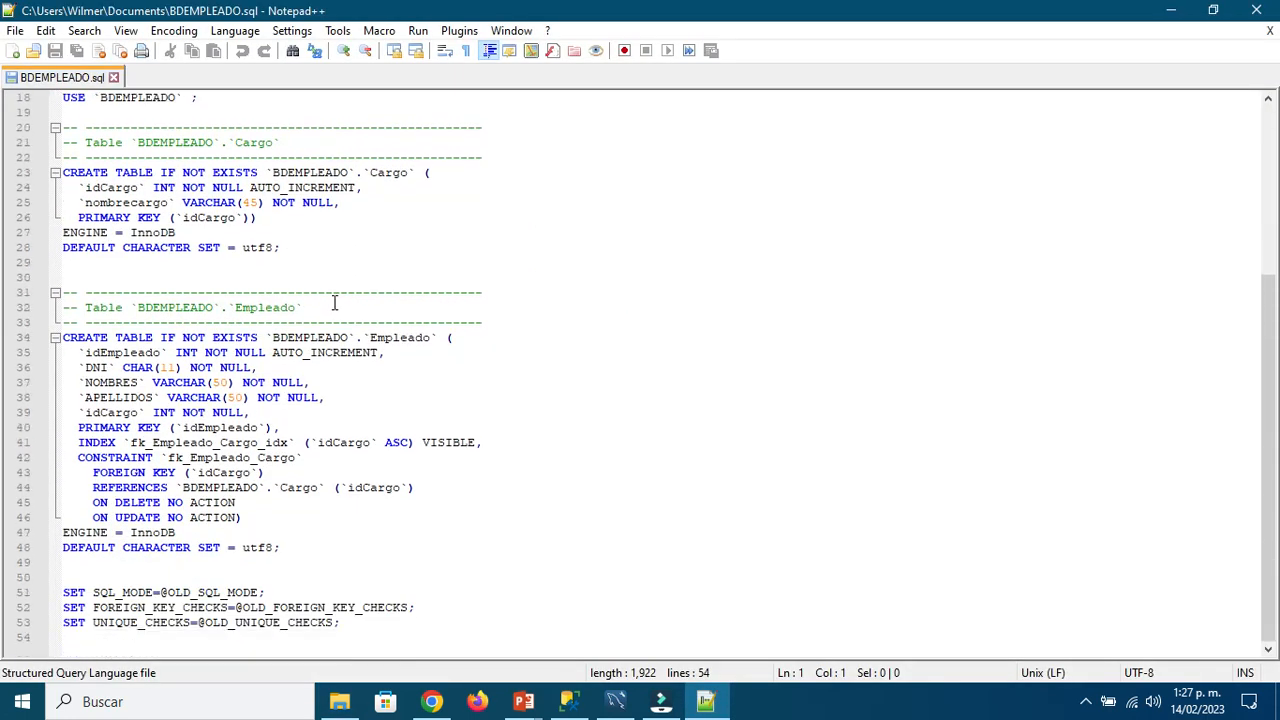
Step: Select the entire BDEMPLEADO script, switch to MySQL Workbench and compare it with the Empleado and Cargo tables in the EER diagram
drag(366, 638, 63, 90)
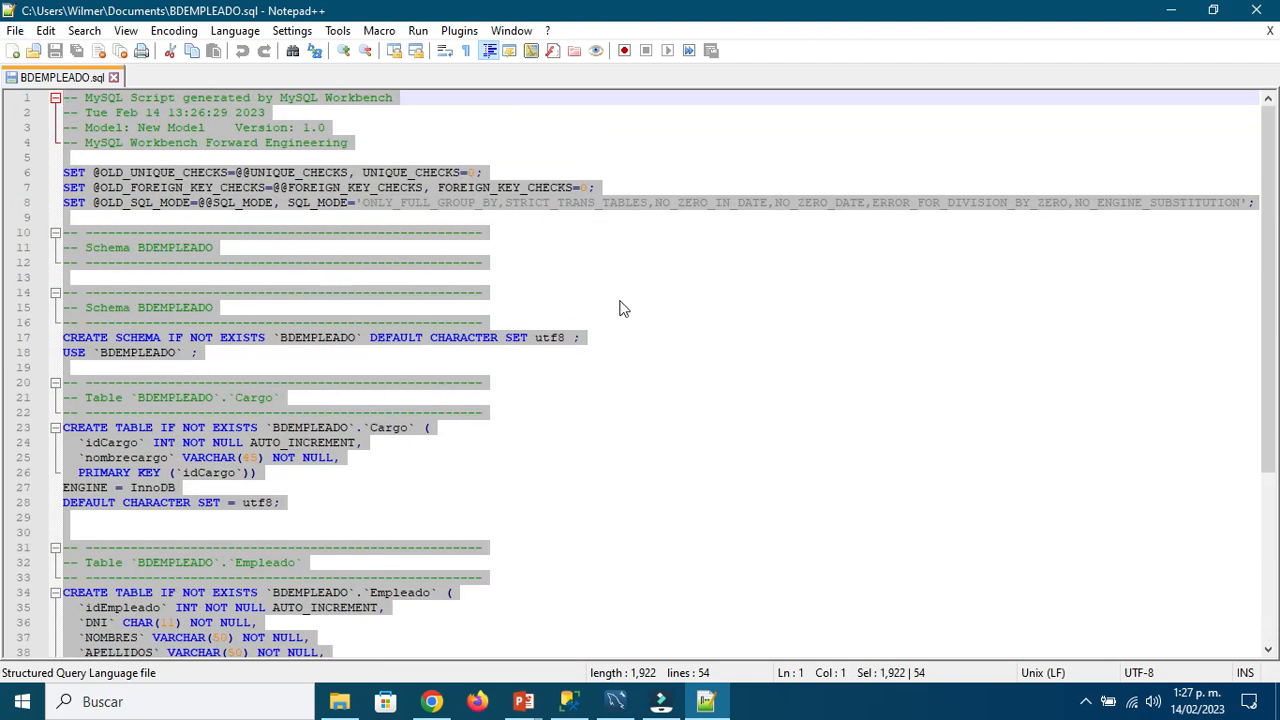
click(616, 706)
click(644, 364)
drag(231, 143, 857, 365)
click(801, 438)
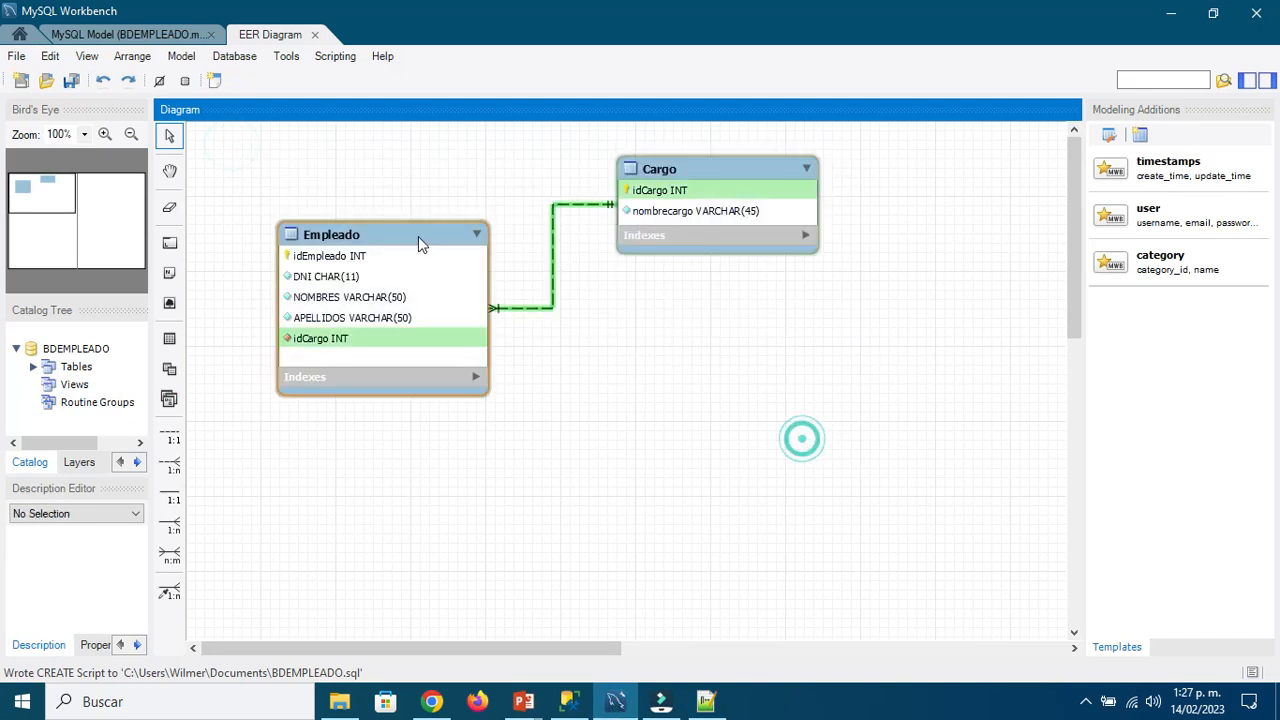
Step: Move the Empleado table slightly higher in the EER diagram and save the BDEMPLEADO model
drag(420, 237, 414, 214)
click(603, 333)
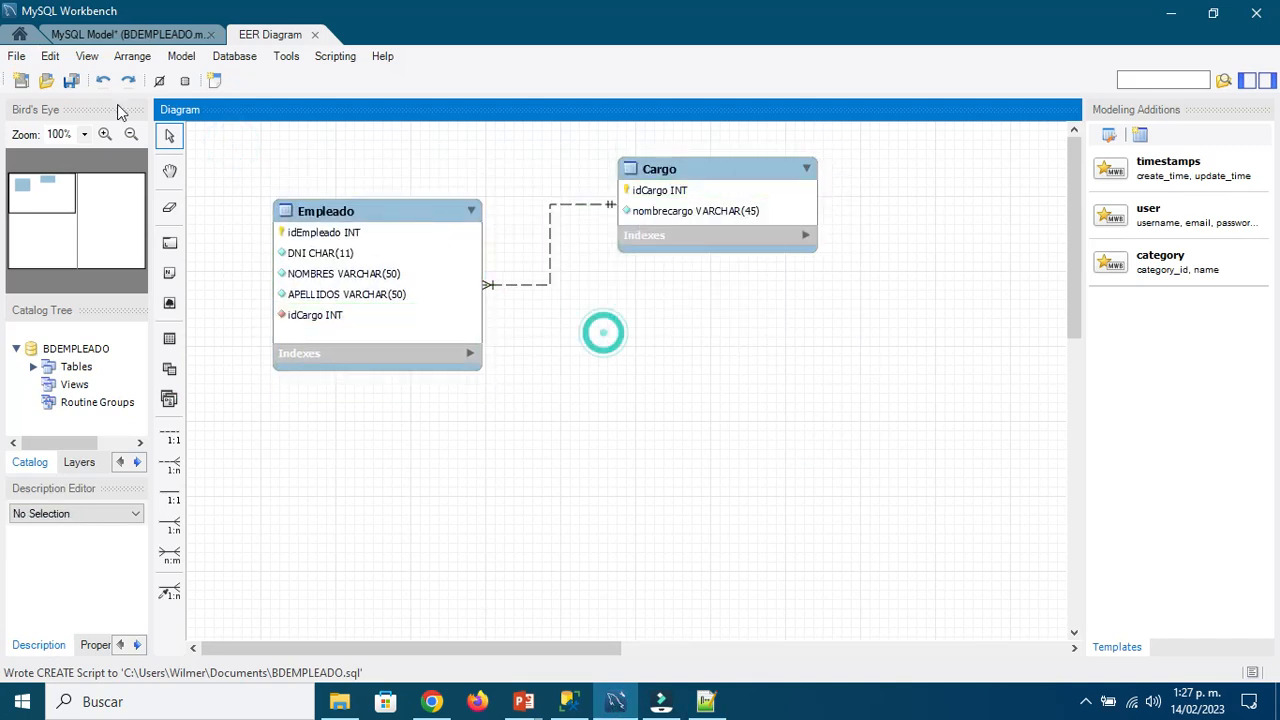
click(72, 80)
Step: Return to Notepad++ and review the script's CREATE SCHEMA and USE statements for BDEMPLEADO along with the table definitions below them
click(1168, 12)
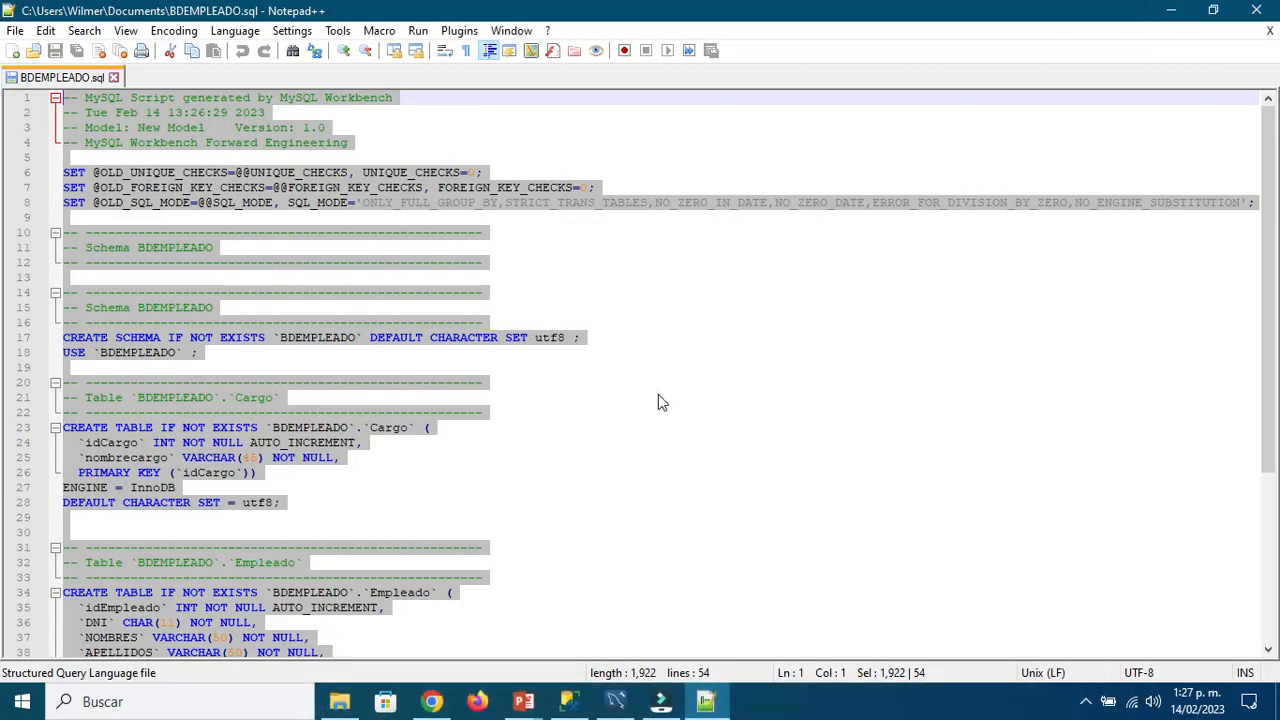
click(658, 397)
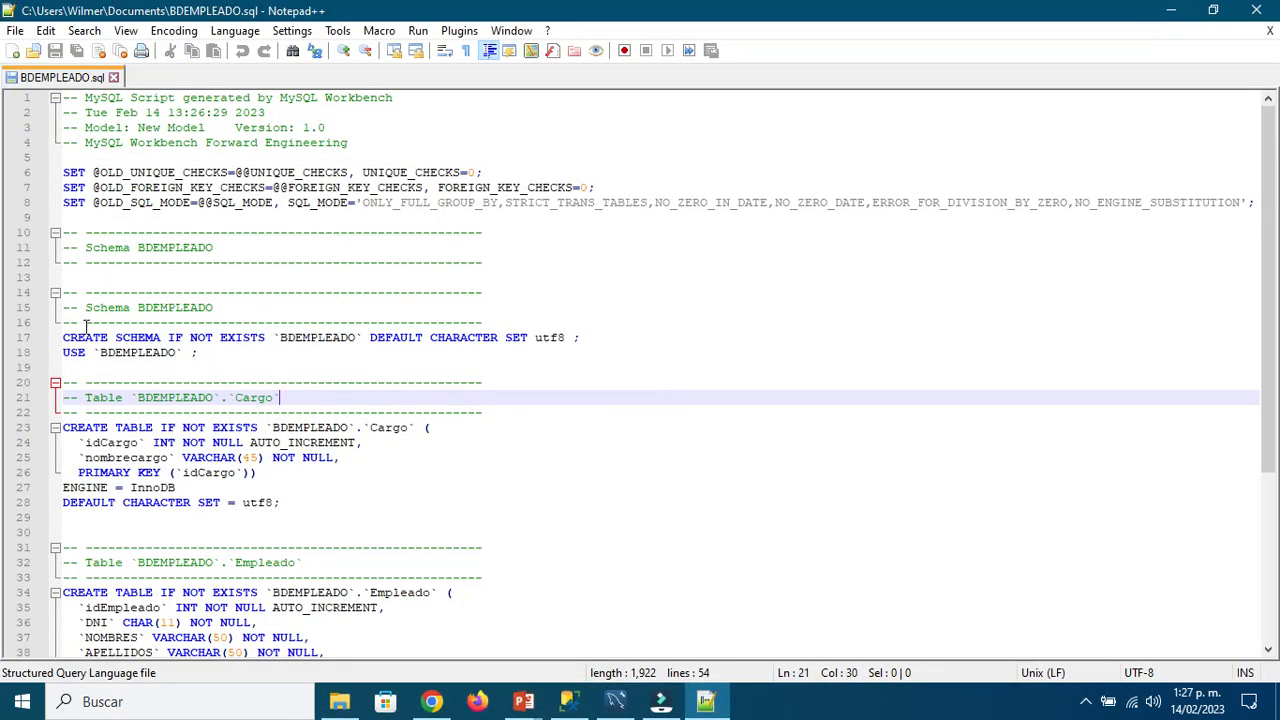
drag(63, 337, 205, 360)
scroll(395, 405, down, 6)
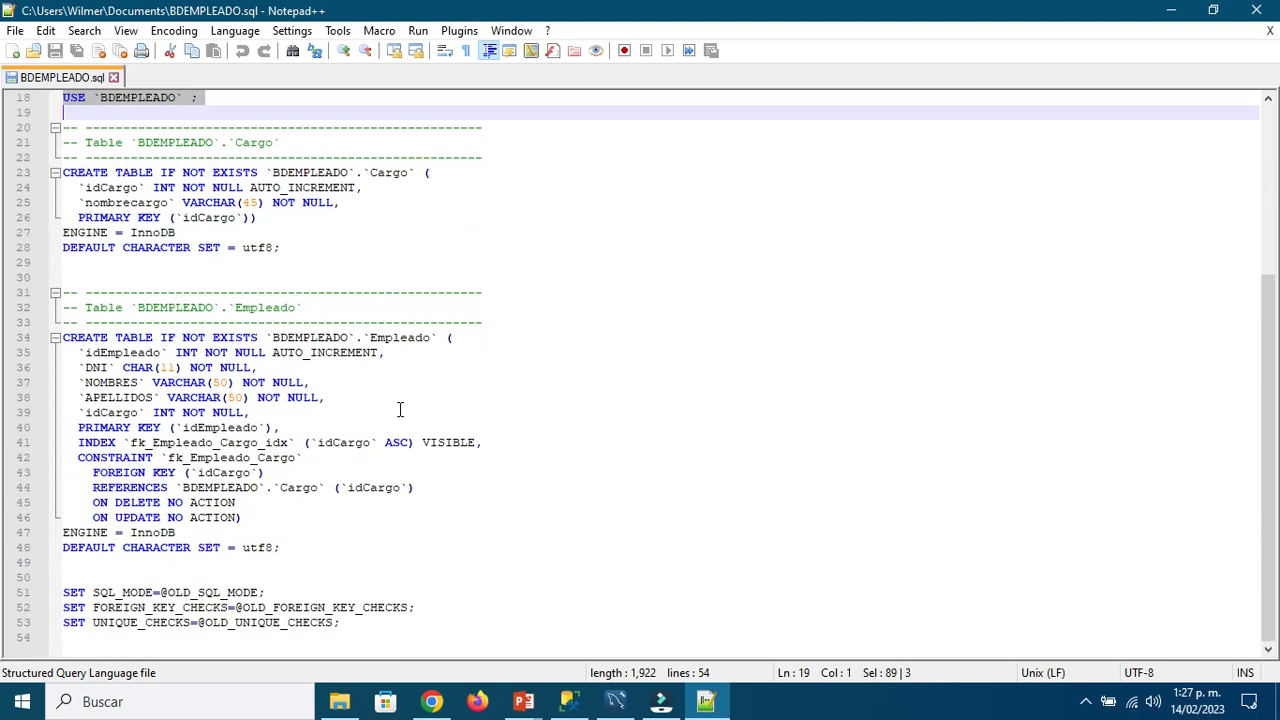
scroll(400, 410, up, 6)
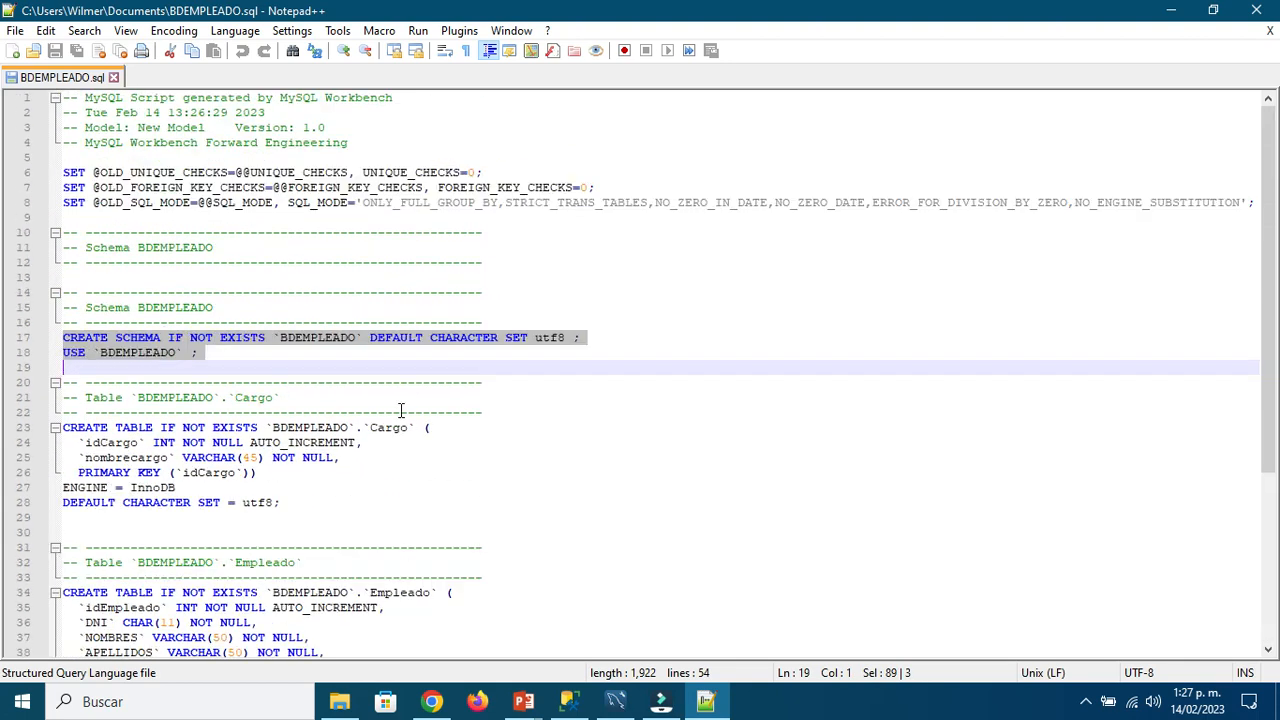
click(515, 266)
Step: Switch back to MySQL Workbench and look over the related Empleado and Cargo tables in the diagram
click(615, 701)
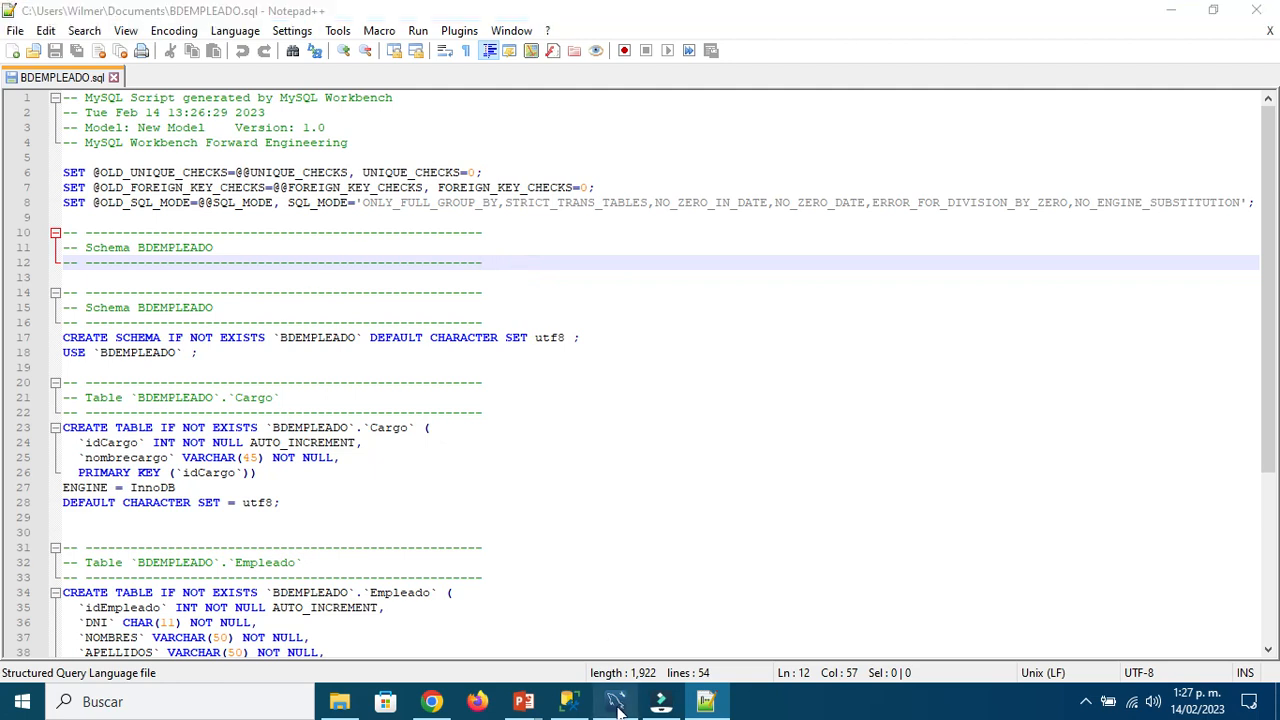
drag(243, 148, 831, 477)
click(829, 466)
click(1085, 702)
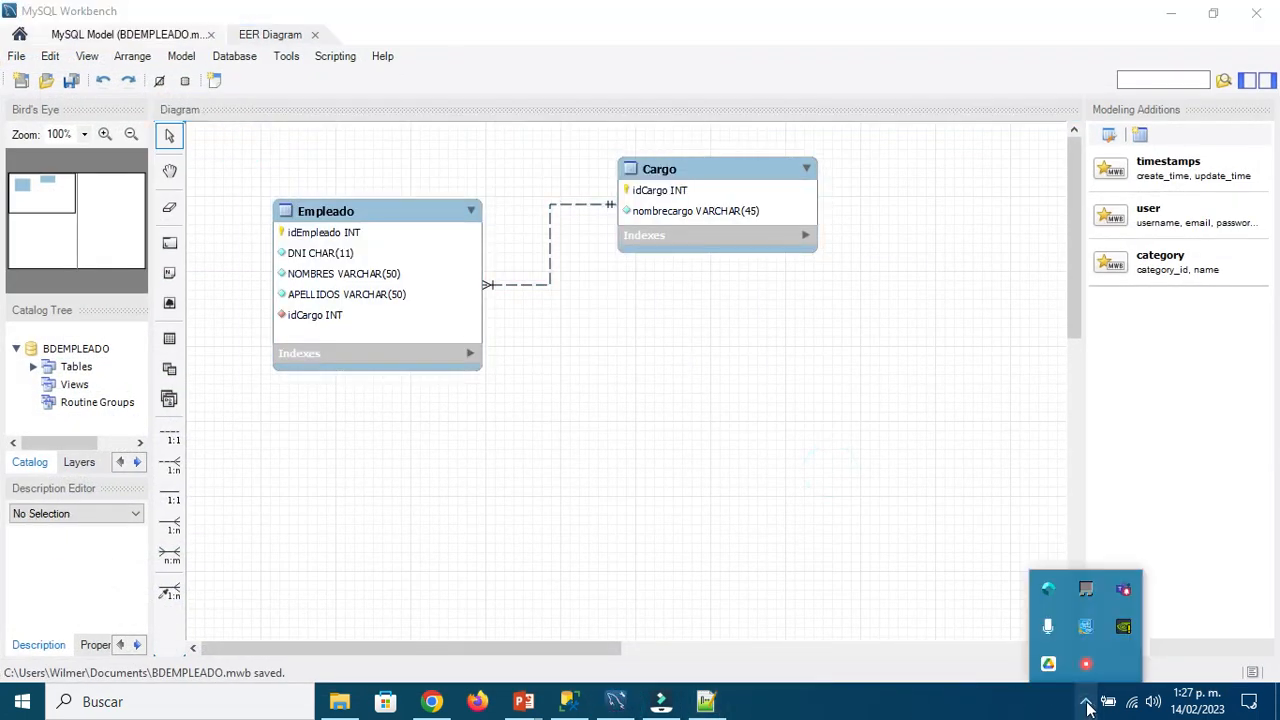
click(1087, 664)
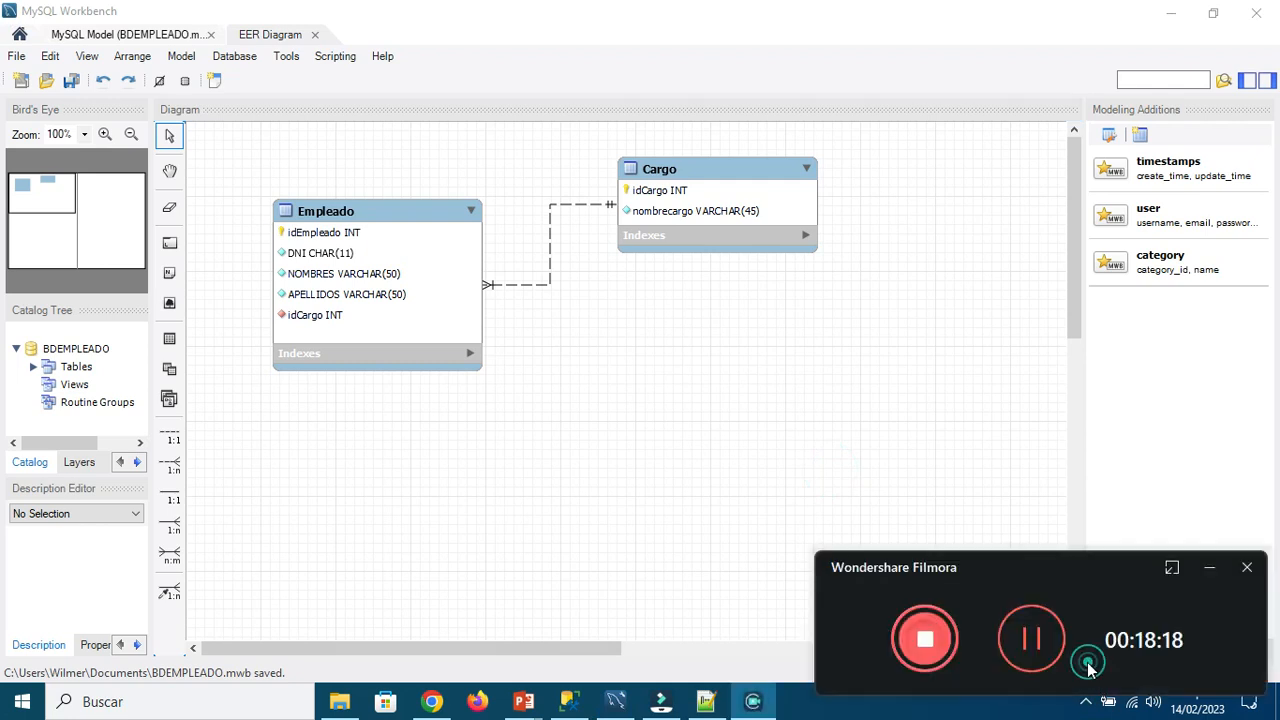
drag(1071, 553, 901, 429)
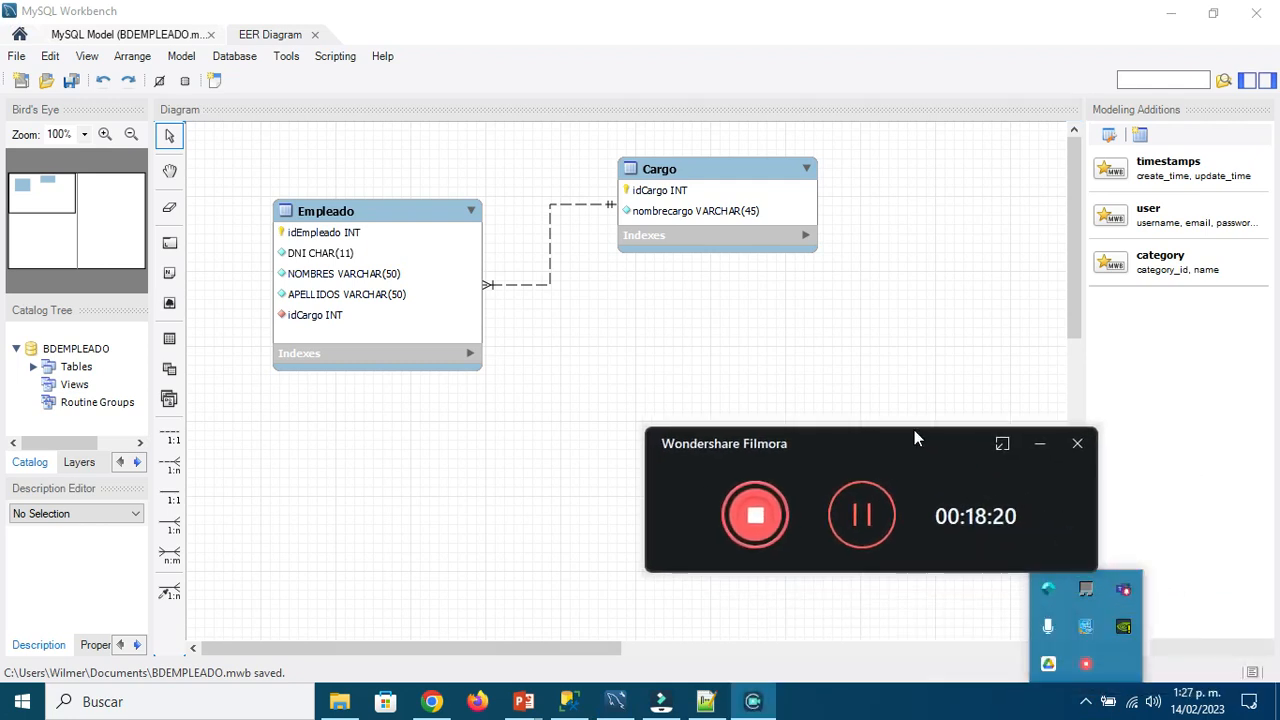